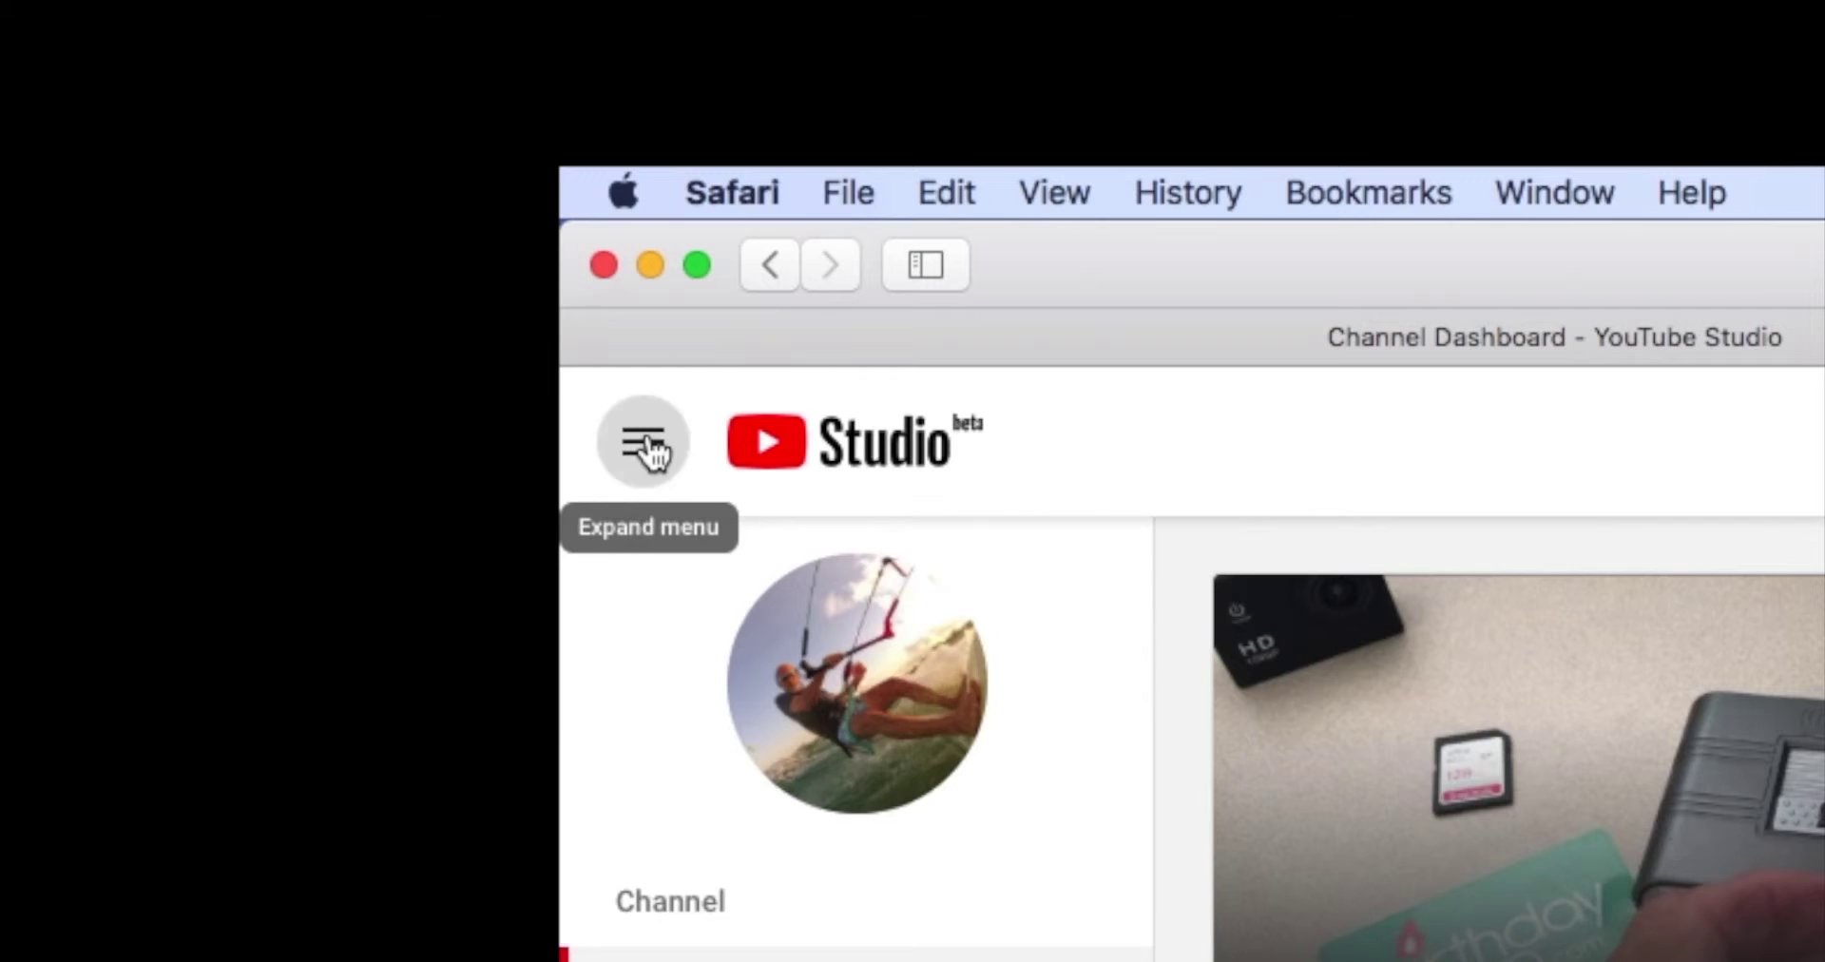
Step: Collapse the sidebar to icons only, then expand it to show the channel picture and section names
click(646, 251)
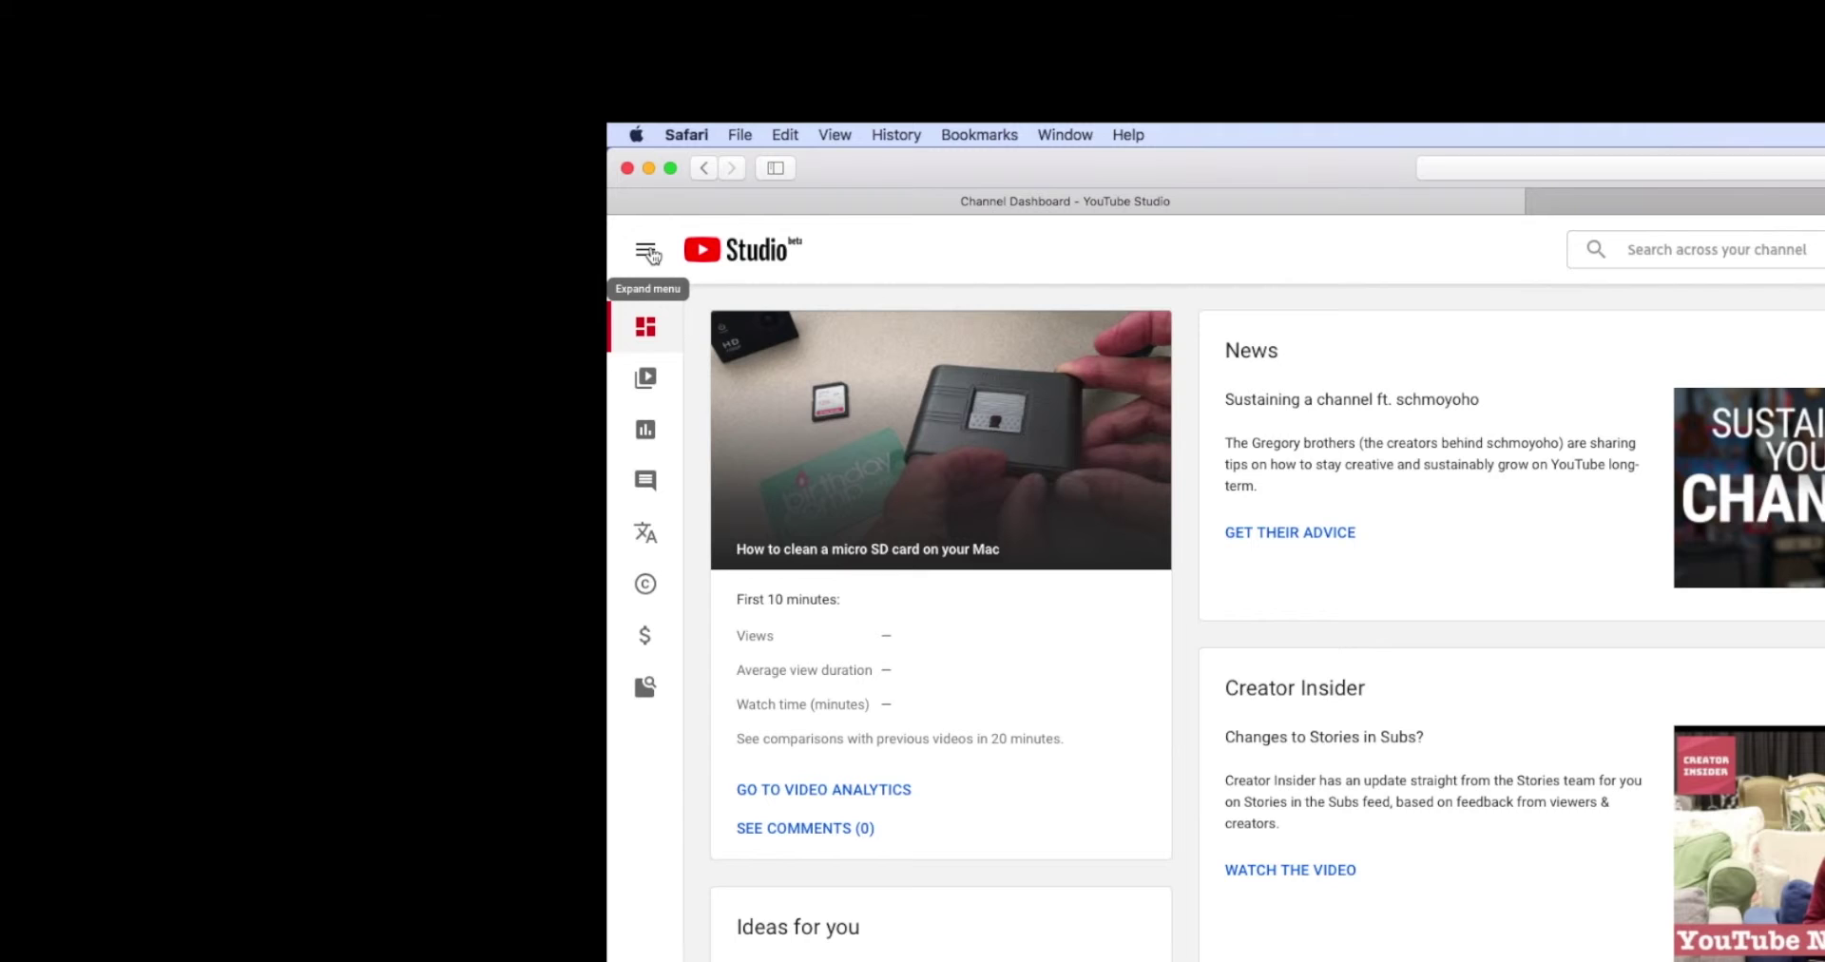
click(647, 251)
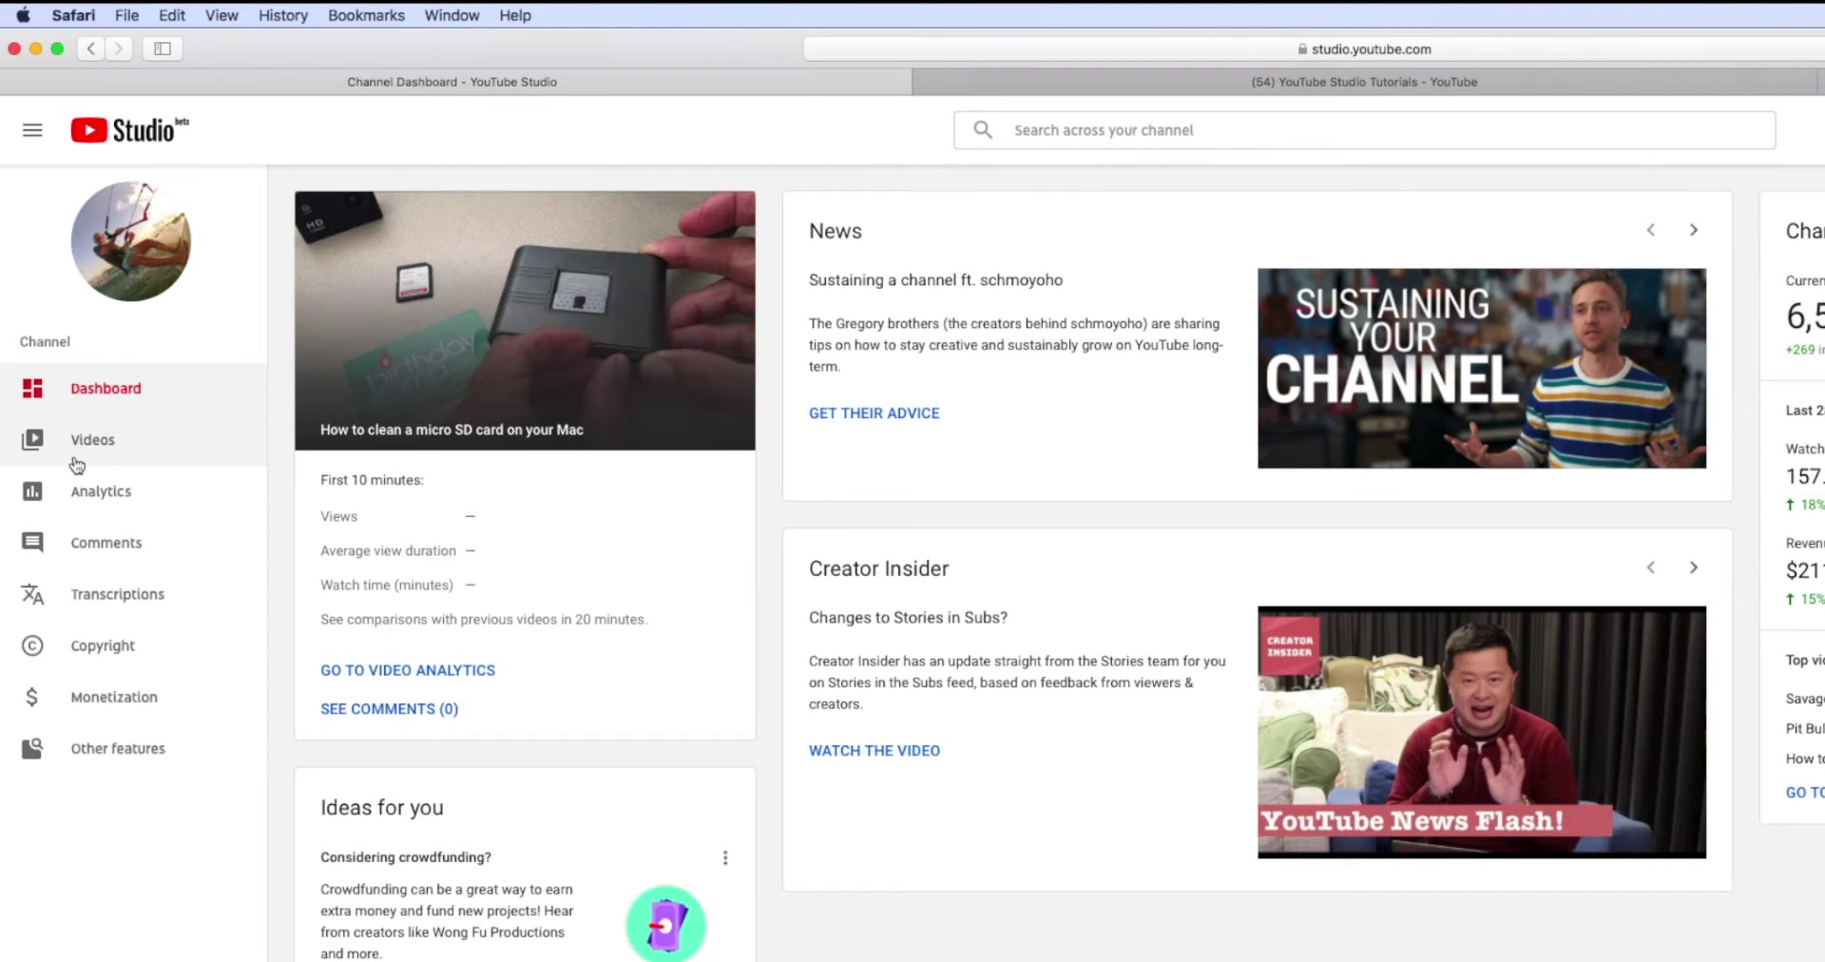
Step: Open the Videos page and scroll through the channel's Uploads list
click(702, 561)
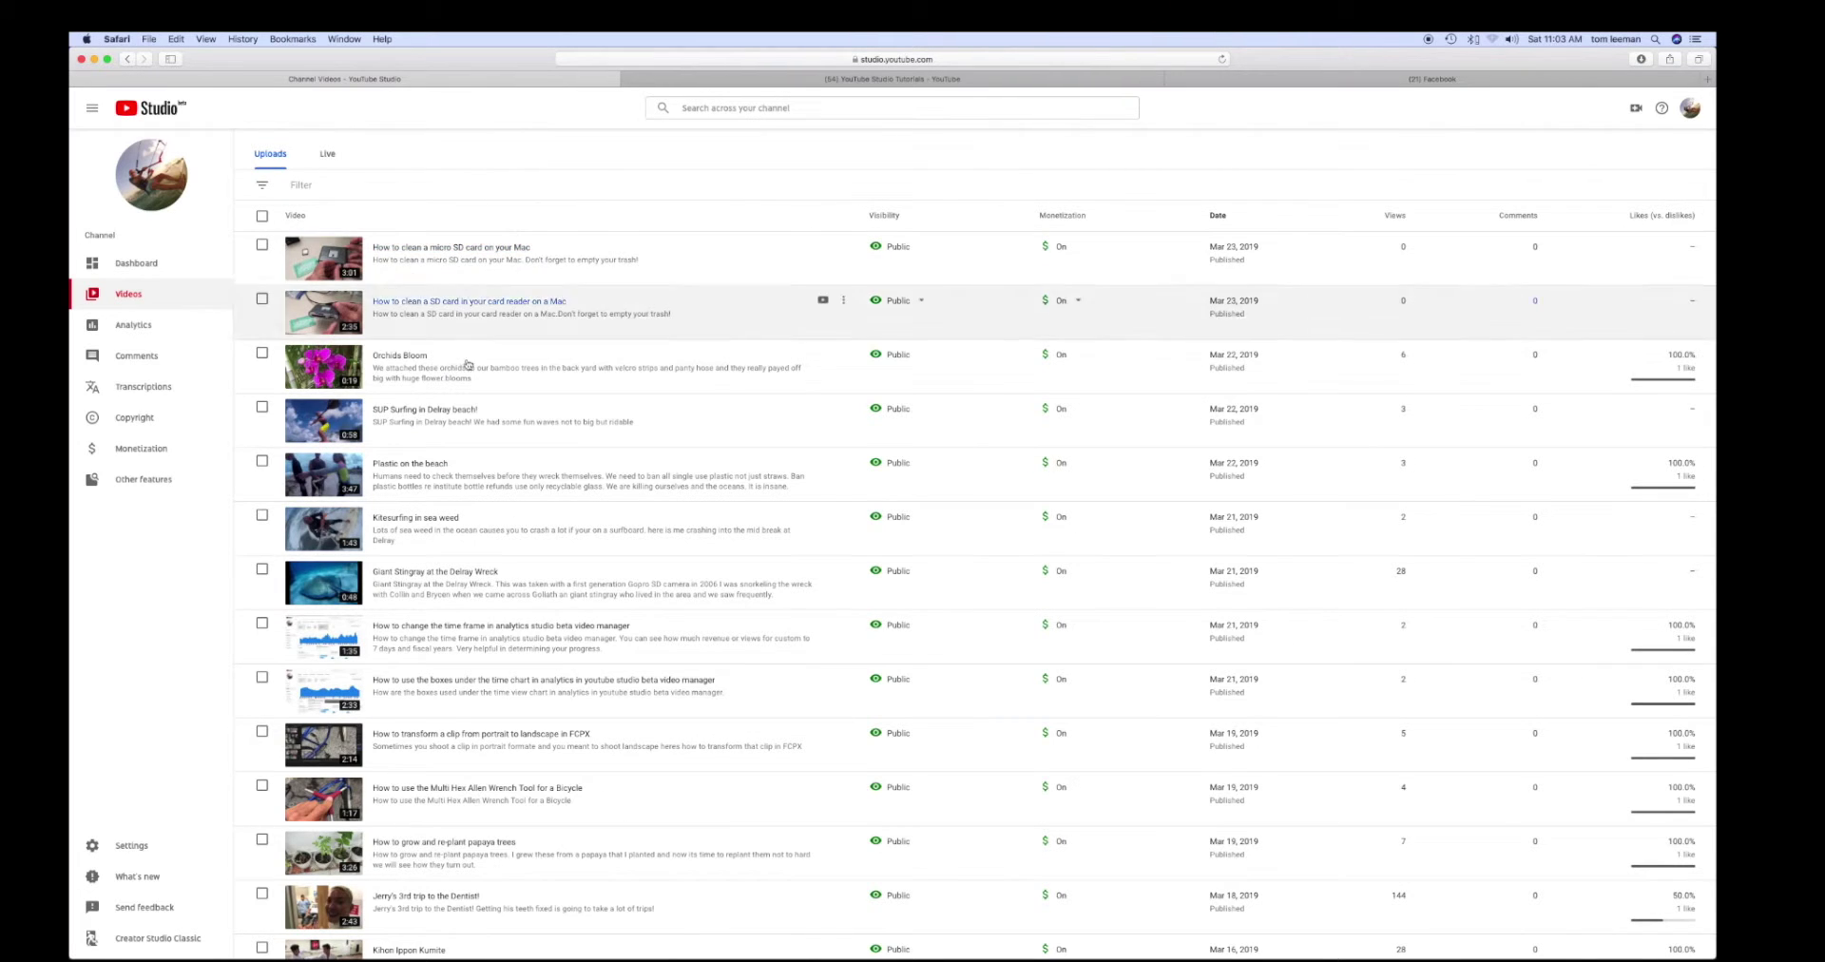
scroll(652, 576, down, 2)
scroll(466, 376, down, 6)
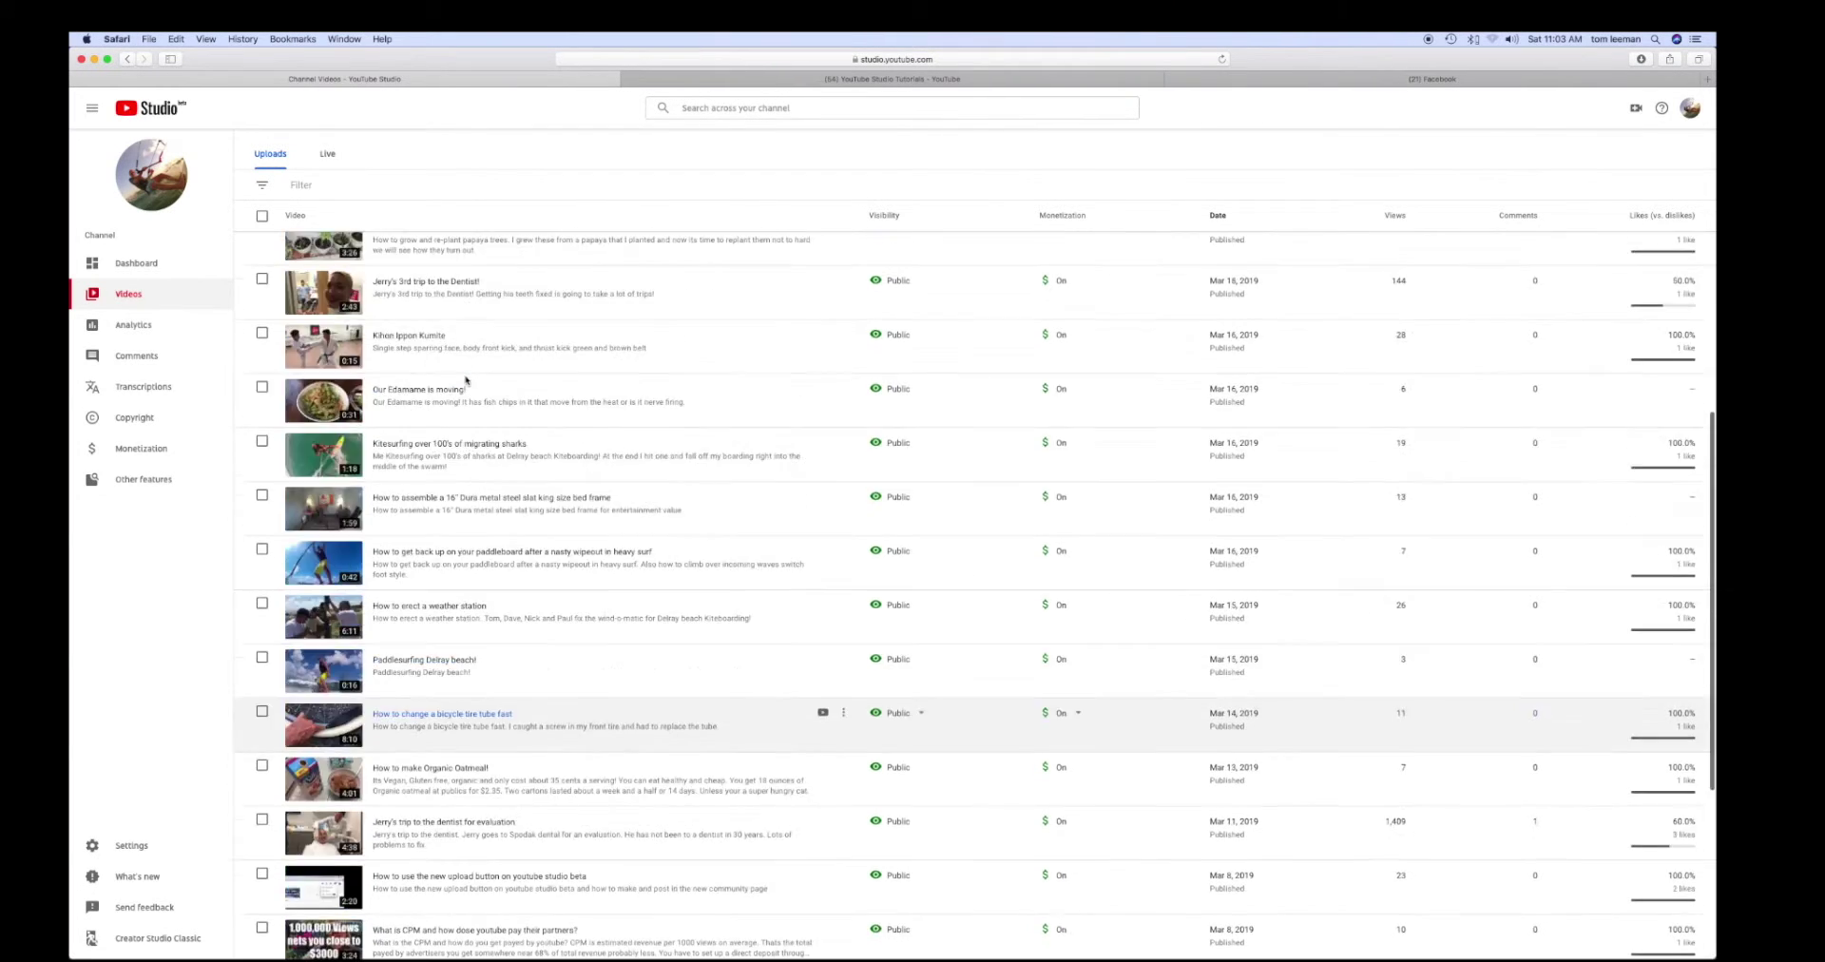
scroll(465, 379, up, 7)
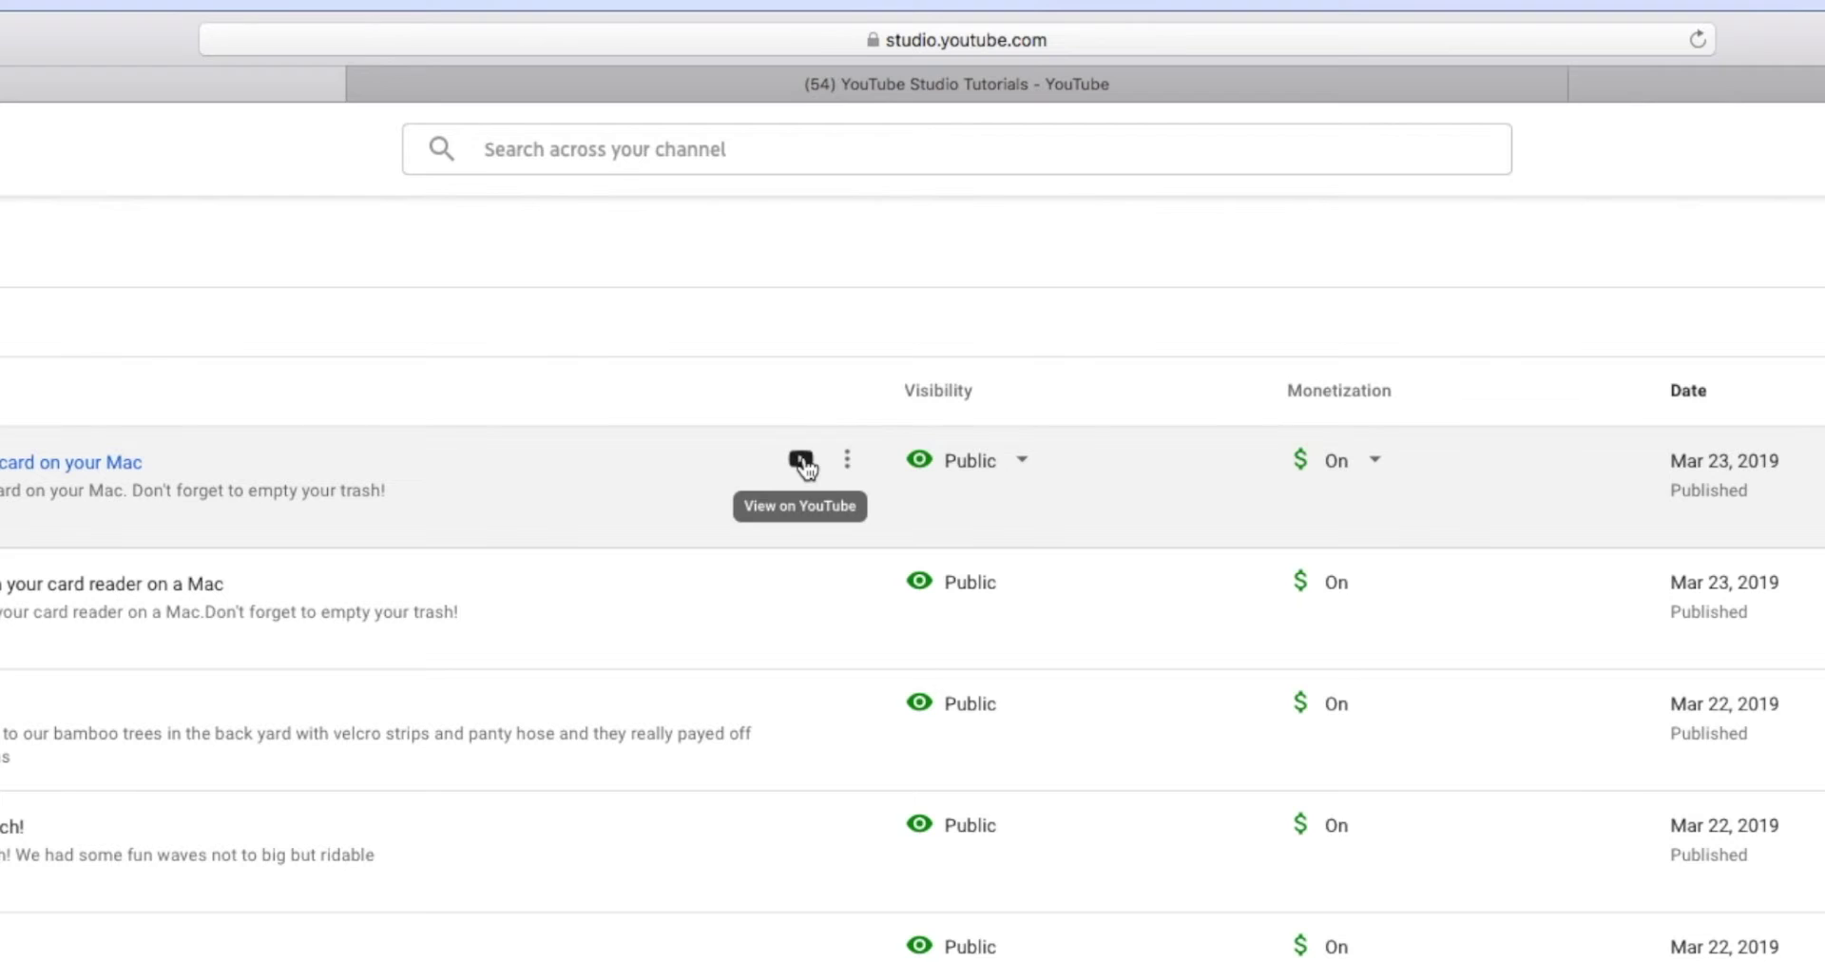
click(851, 466)
click(848, 463)
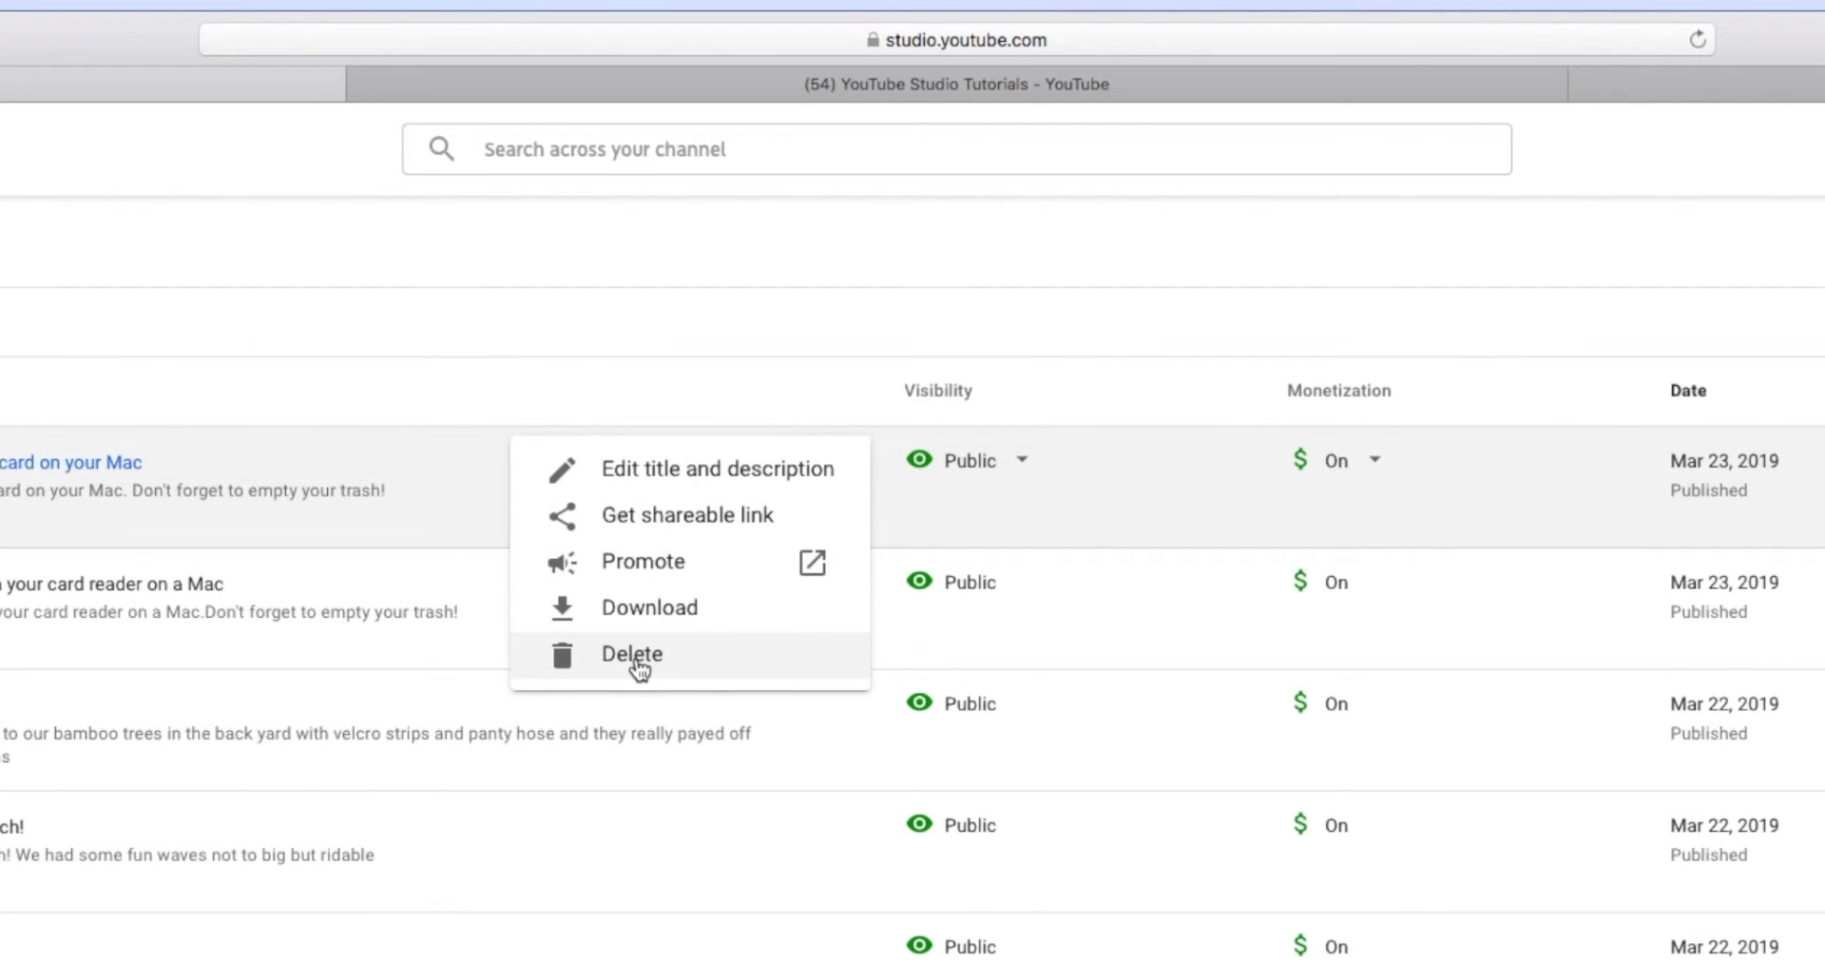
click(655, 377)
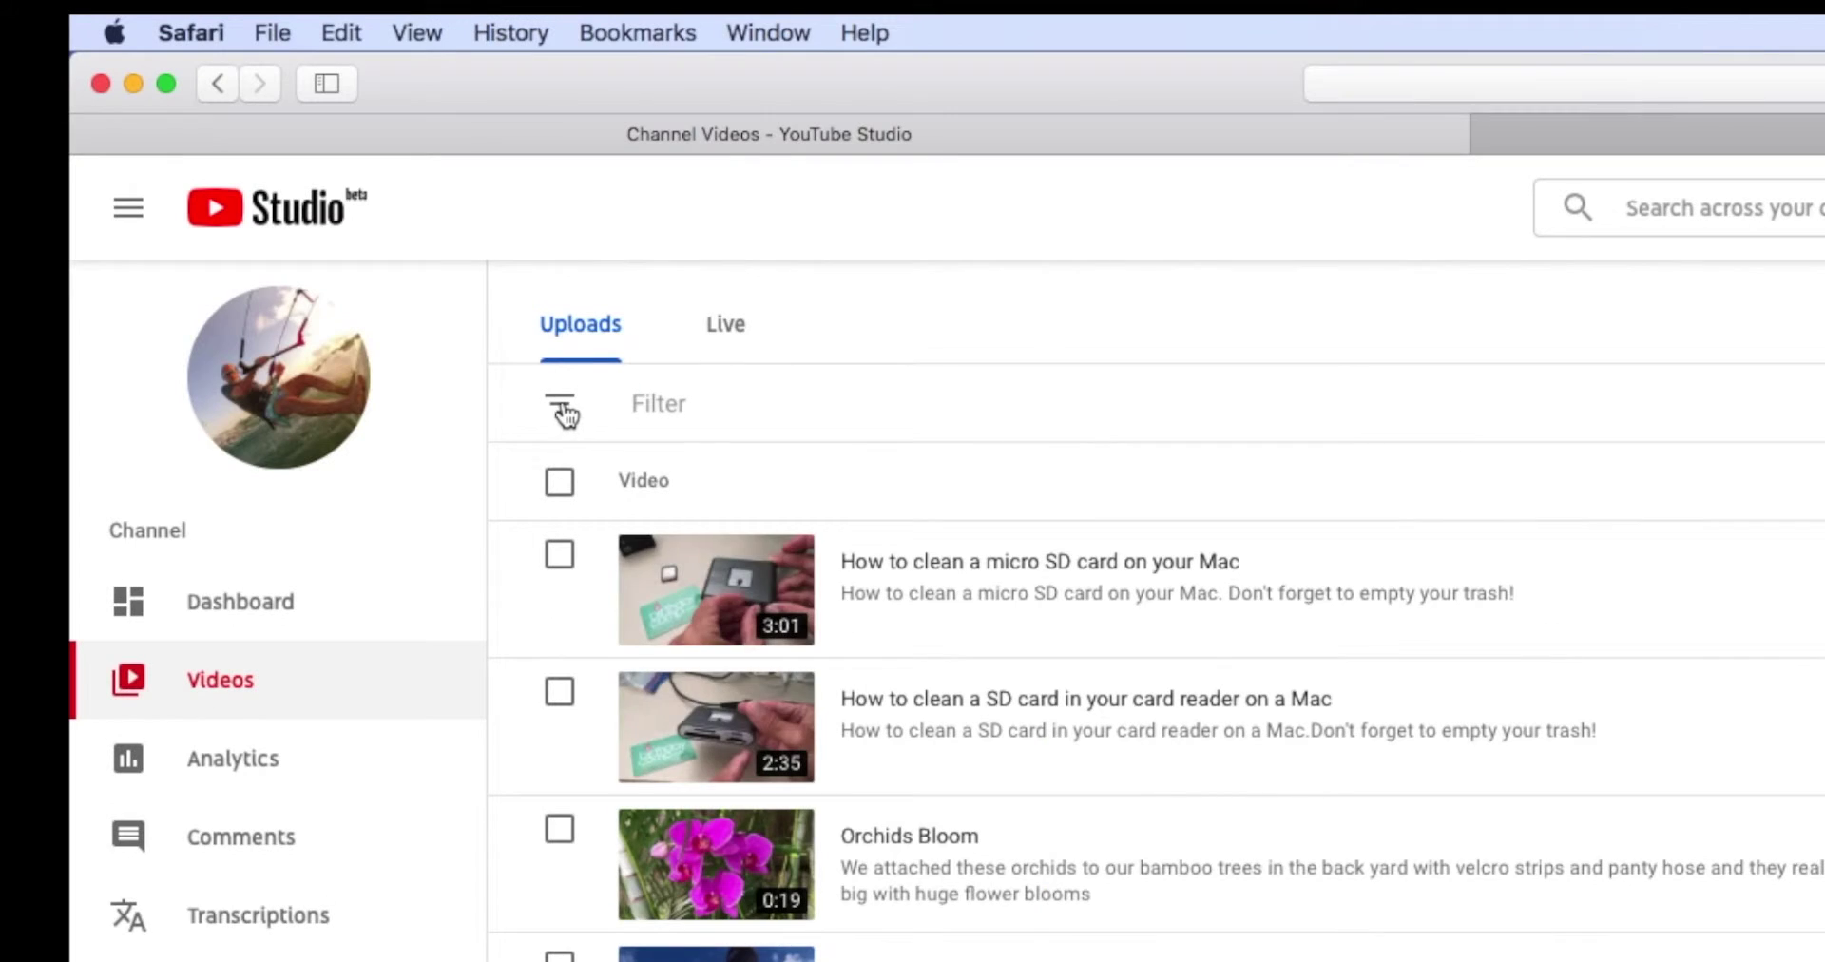
Step: Add a 'Title contains Sup' filter to the uploads list
click(265, 188)
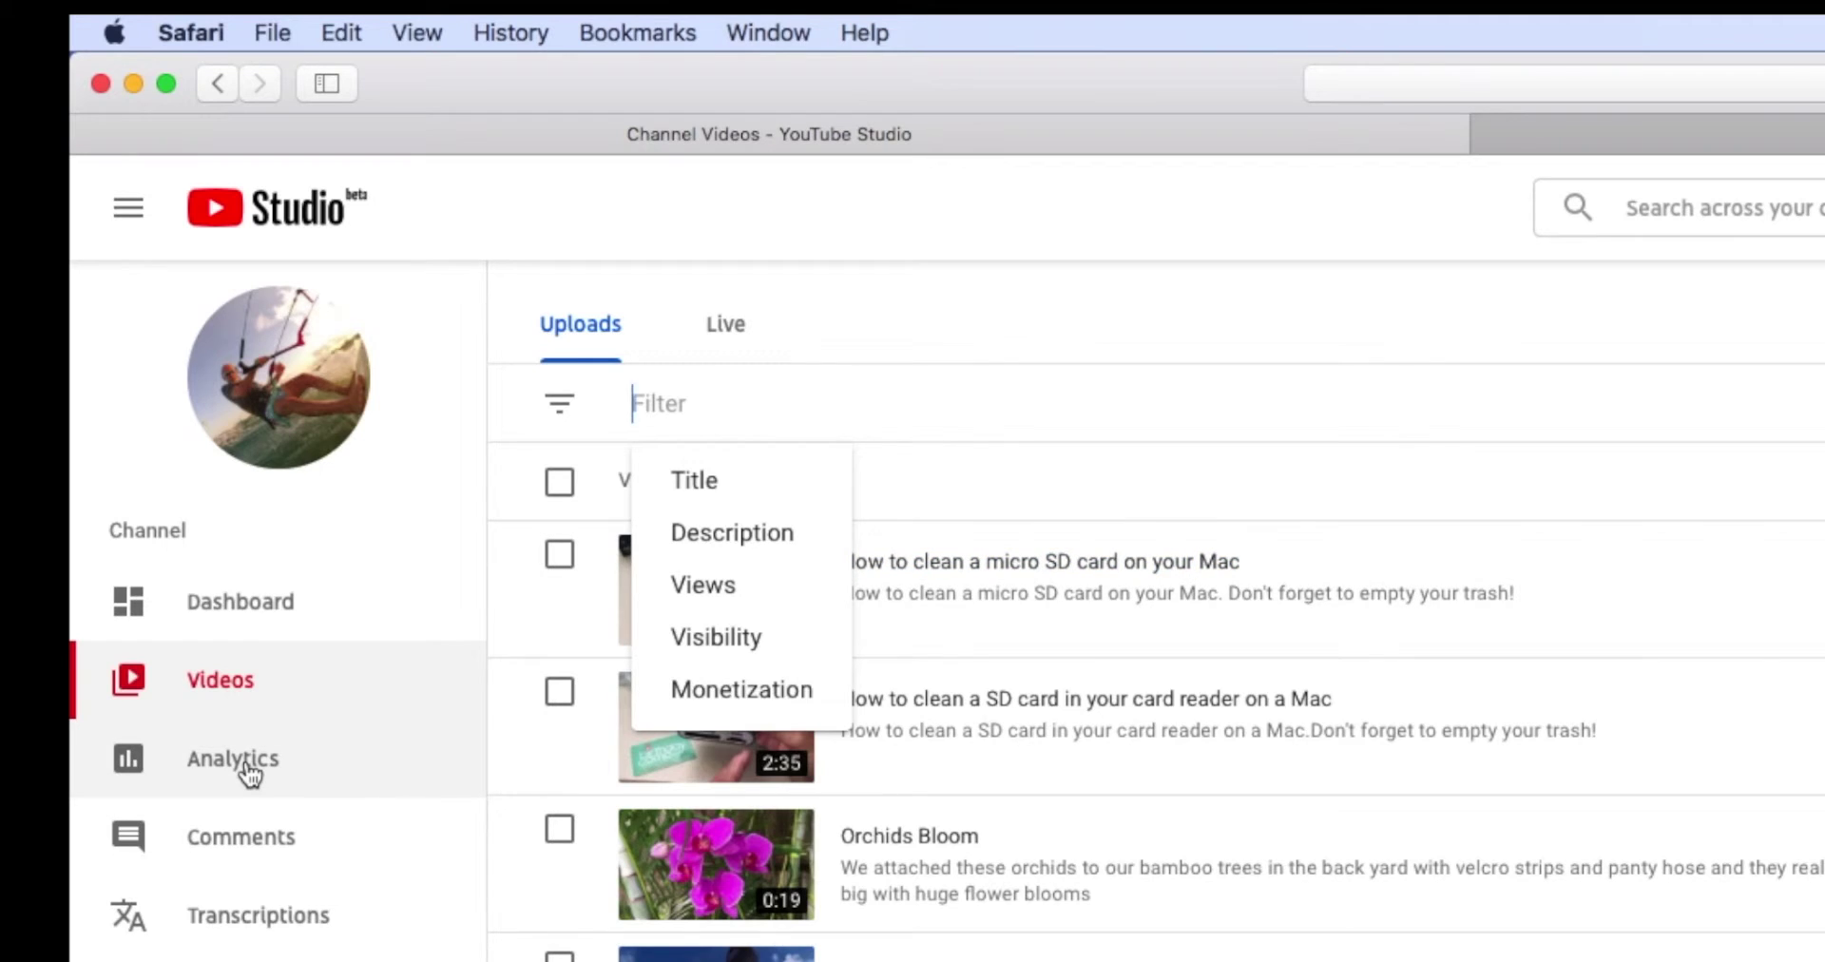
click(721, 475)
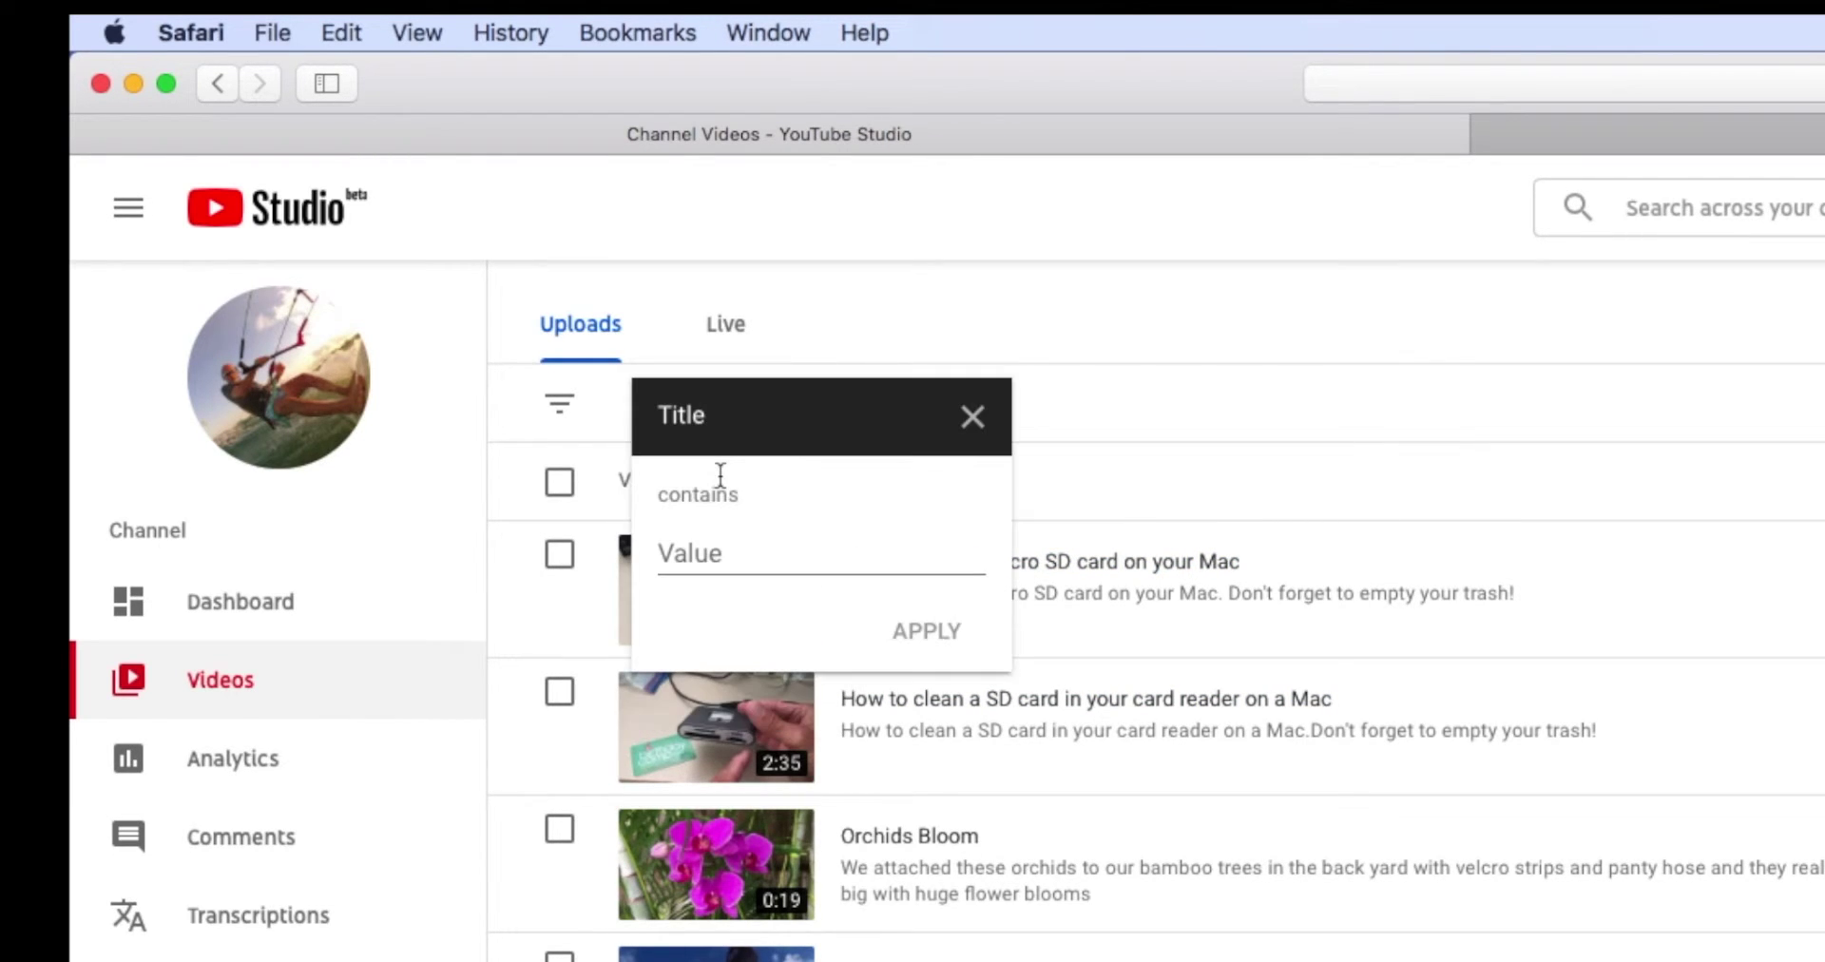
click(661, 555)
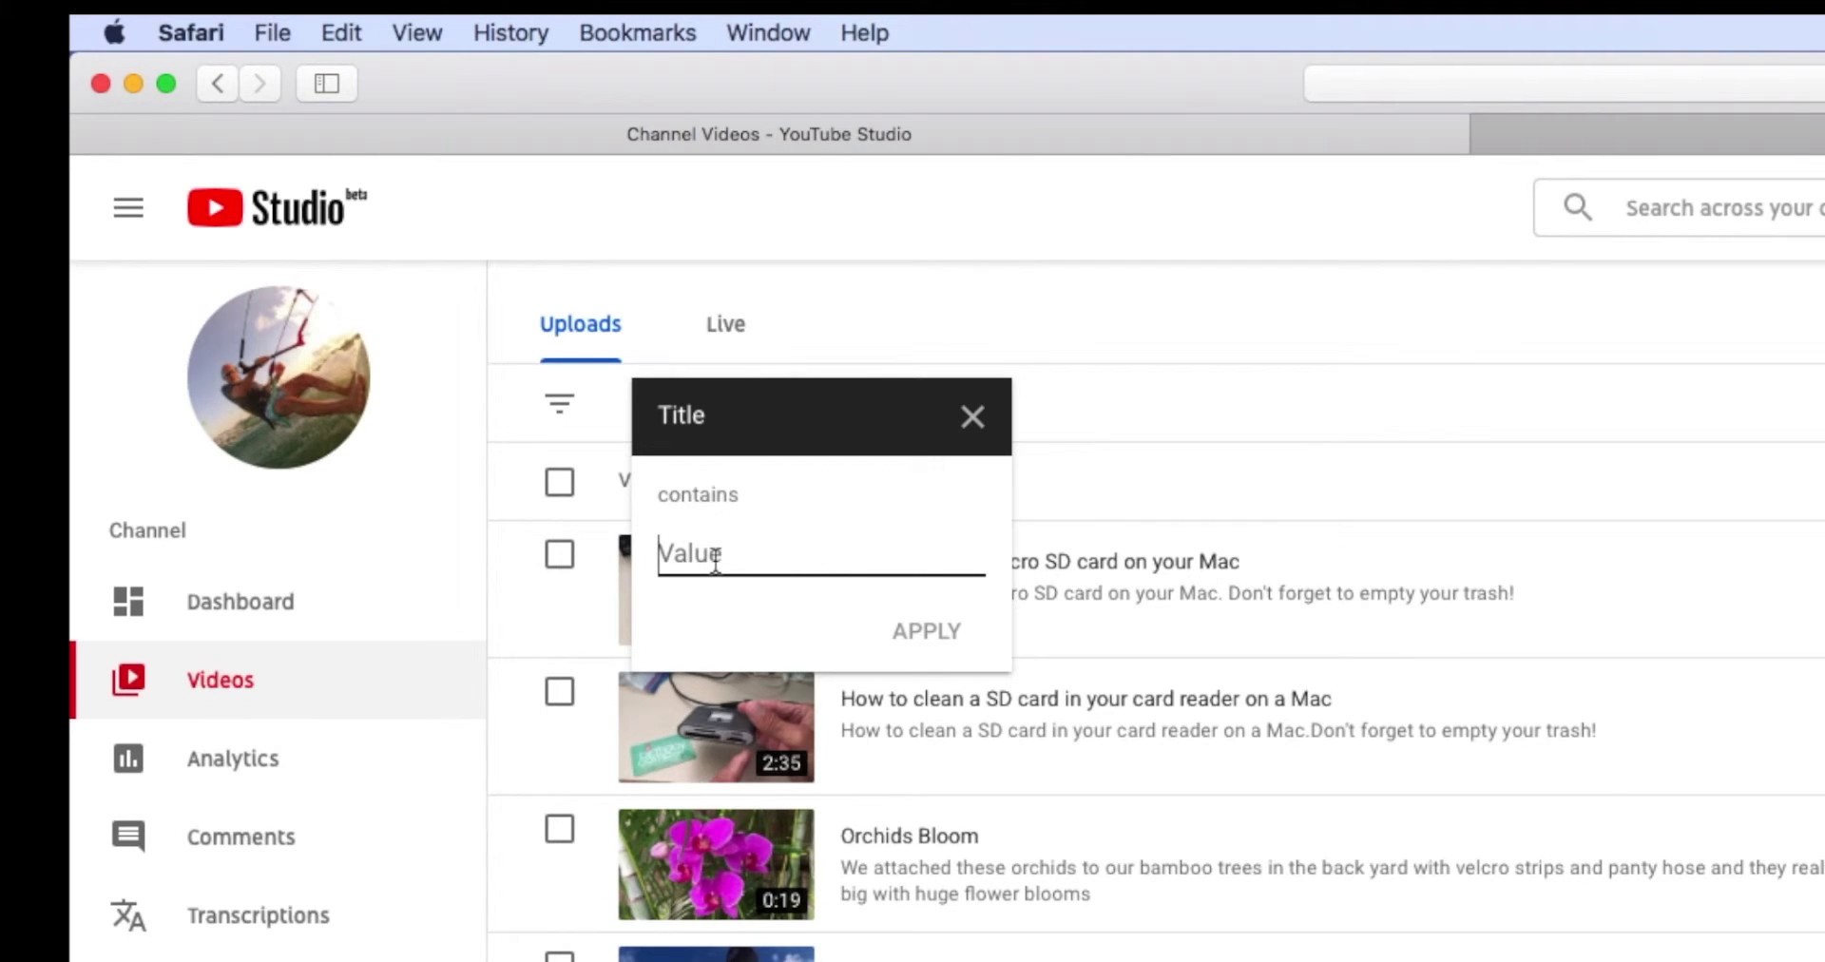
text(Sup)
click(933, 632)
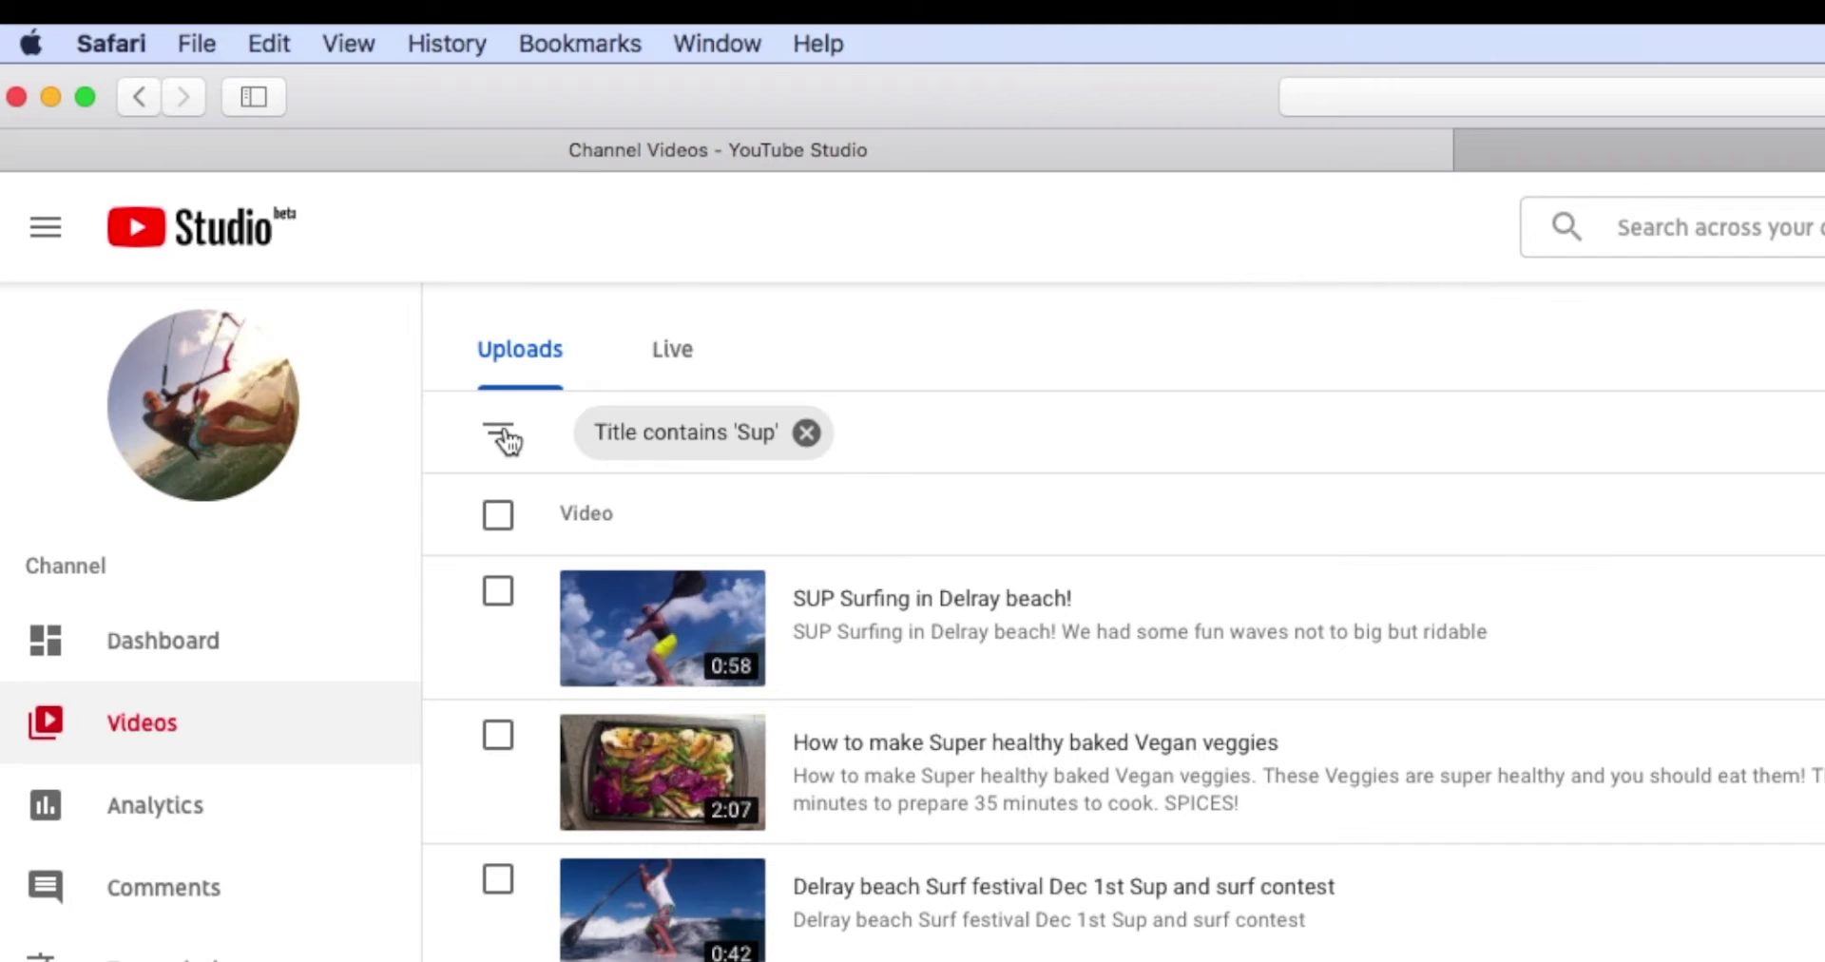
Step: Add a 'Views >= 10000' filter alongside the Sup title filter
click(394, 201)
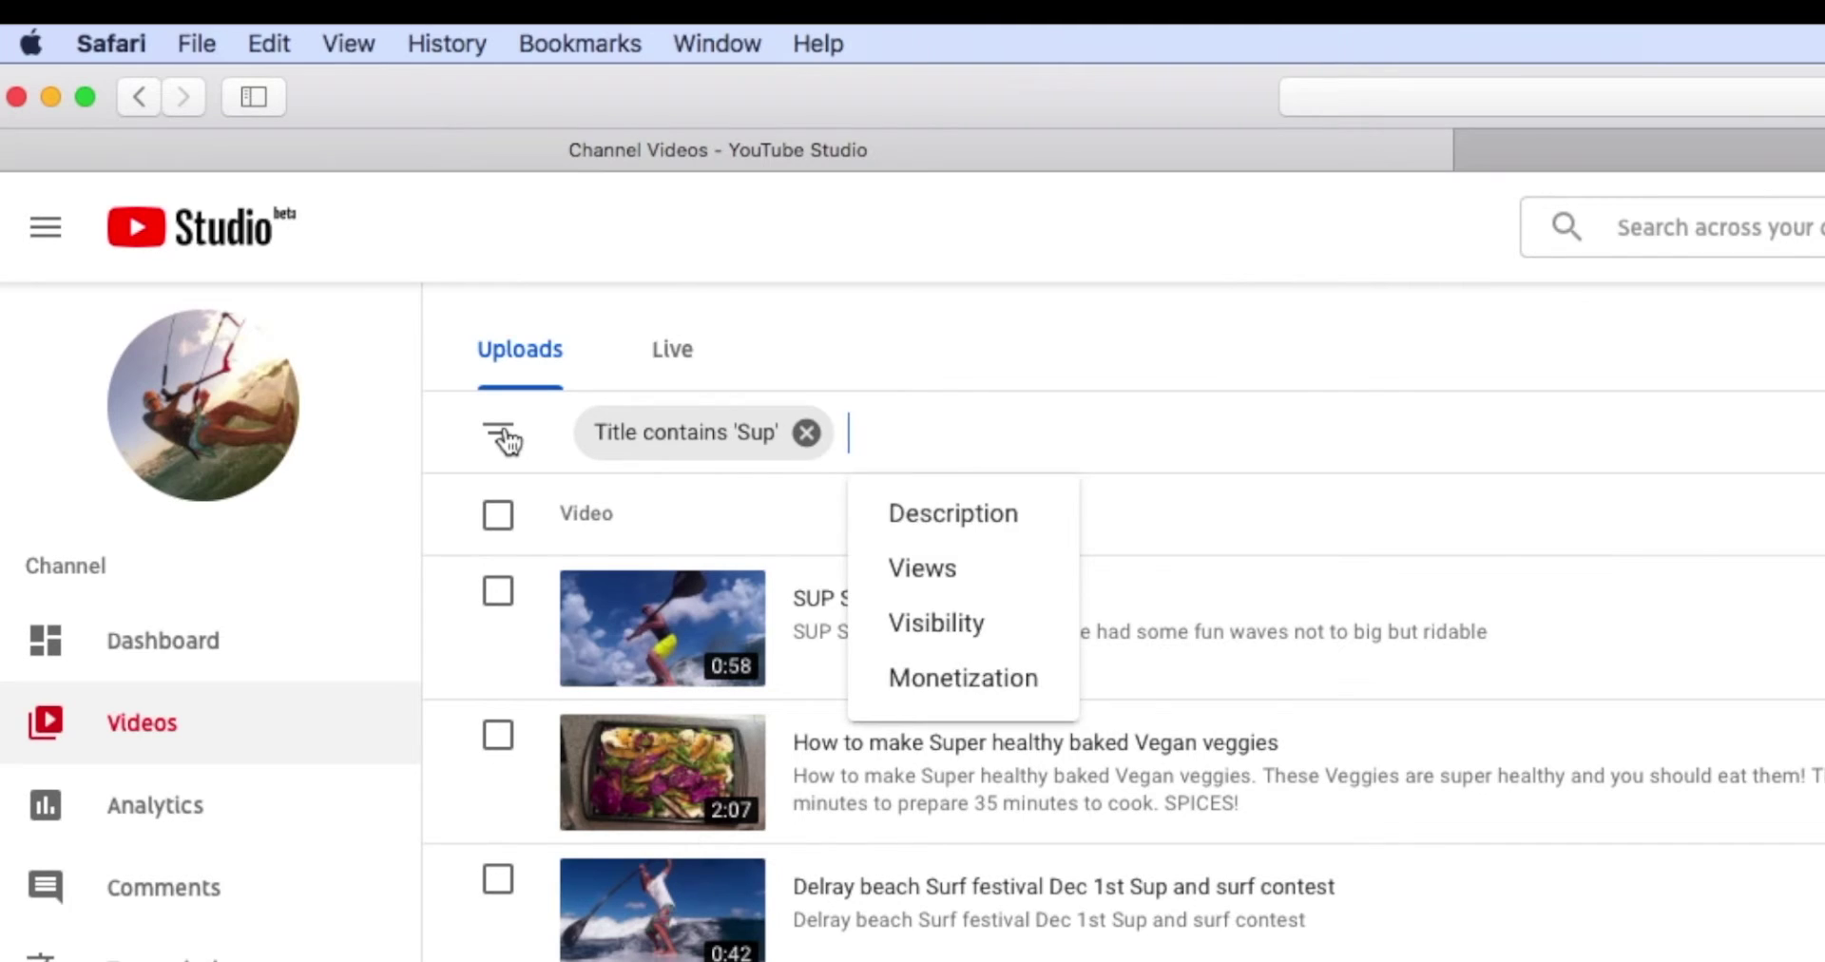
click(924, 568)
click(939, 542)
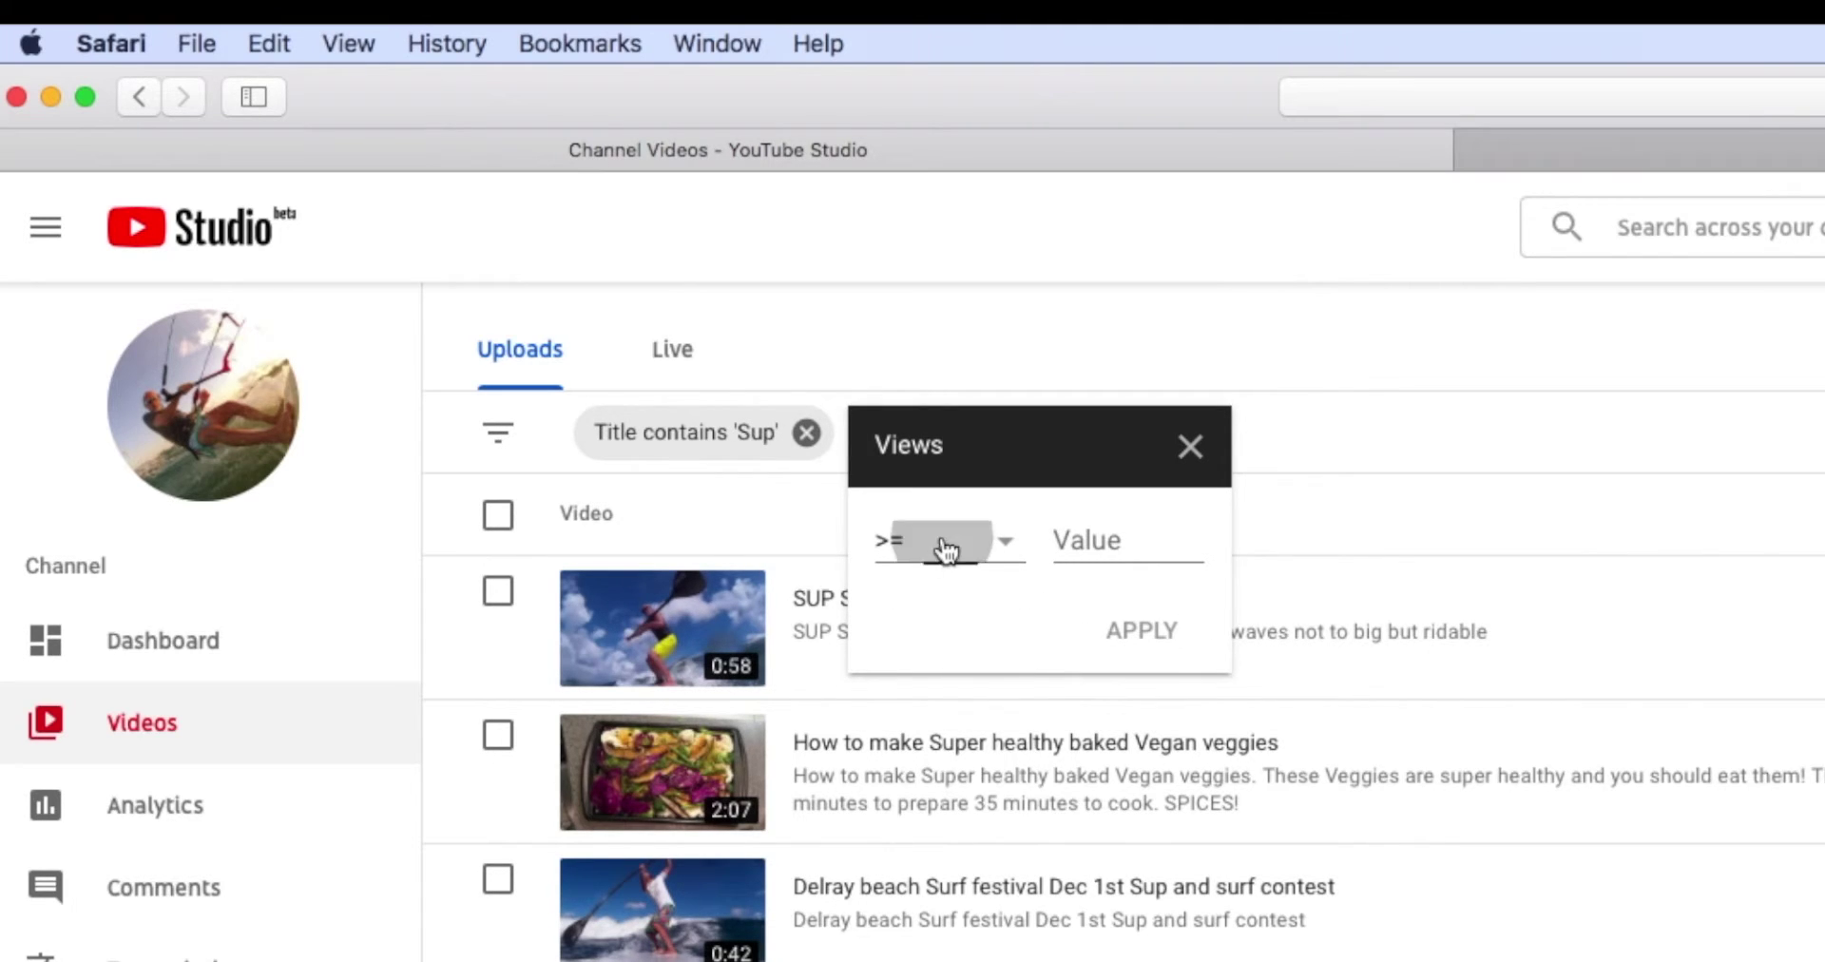
click(1105, 544)
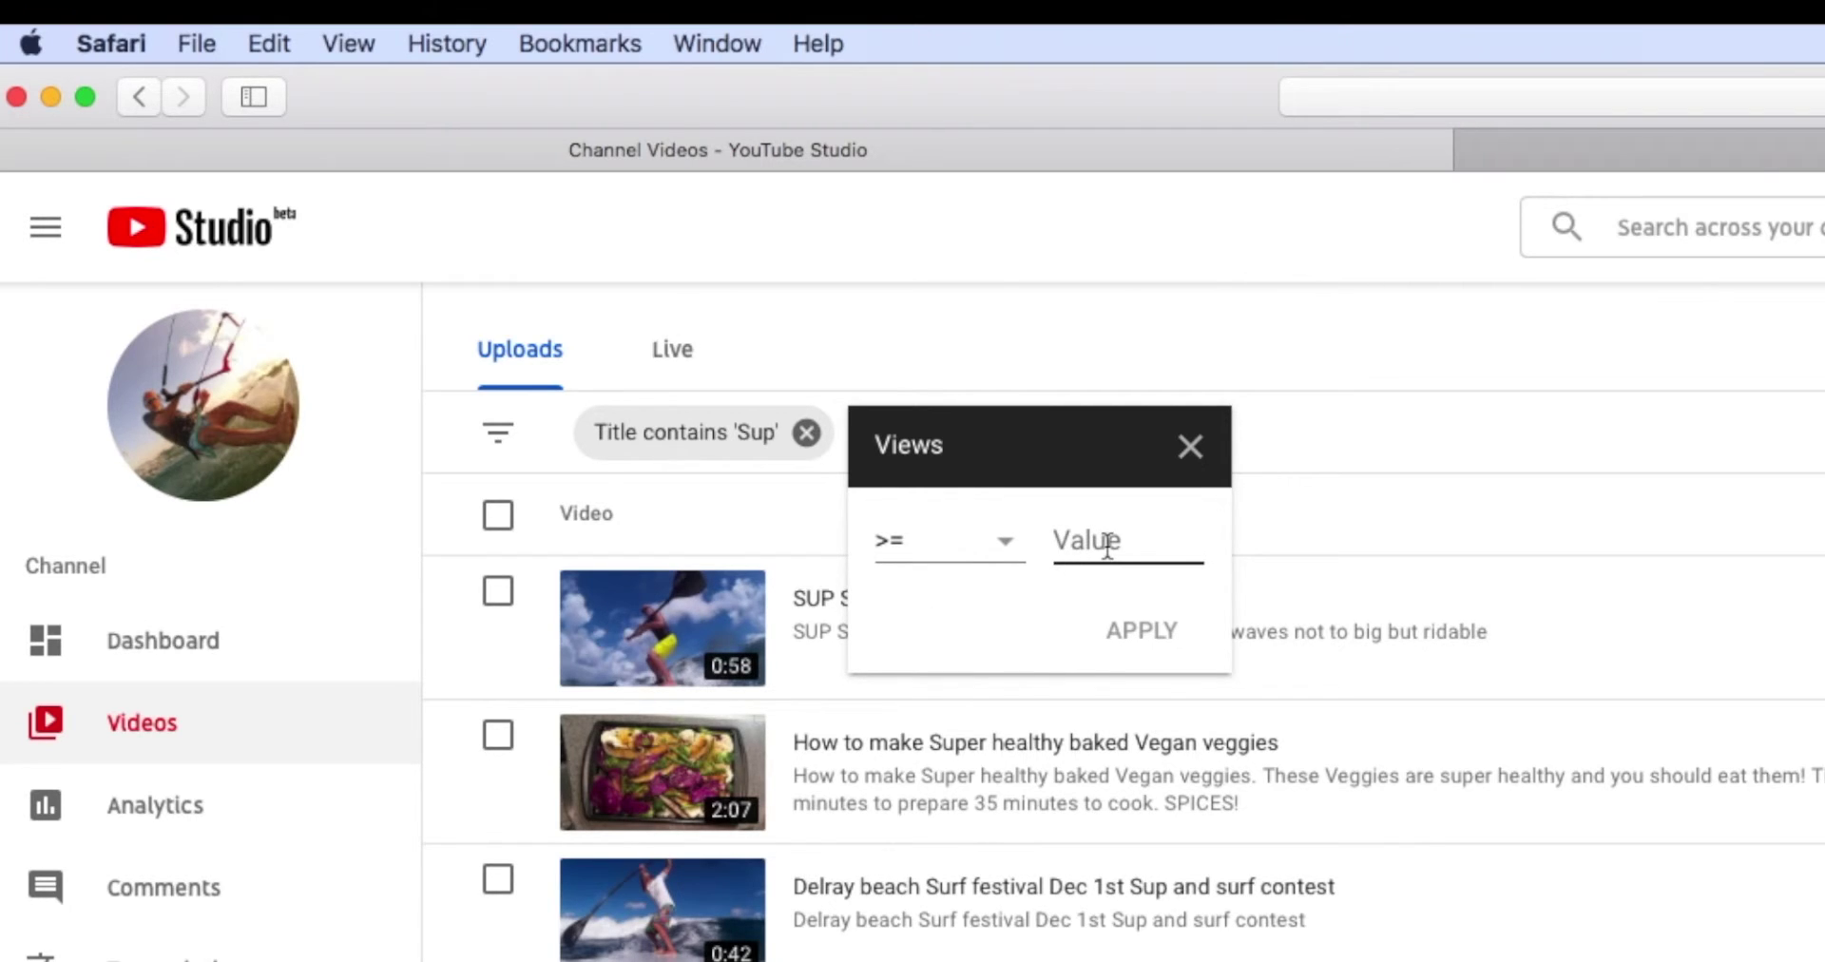
text(10000)
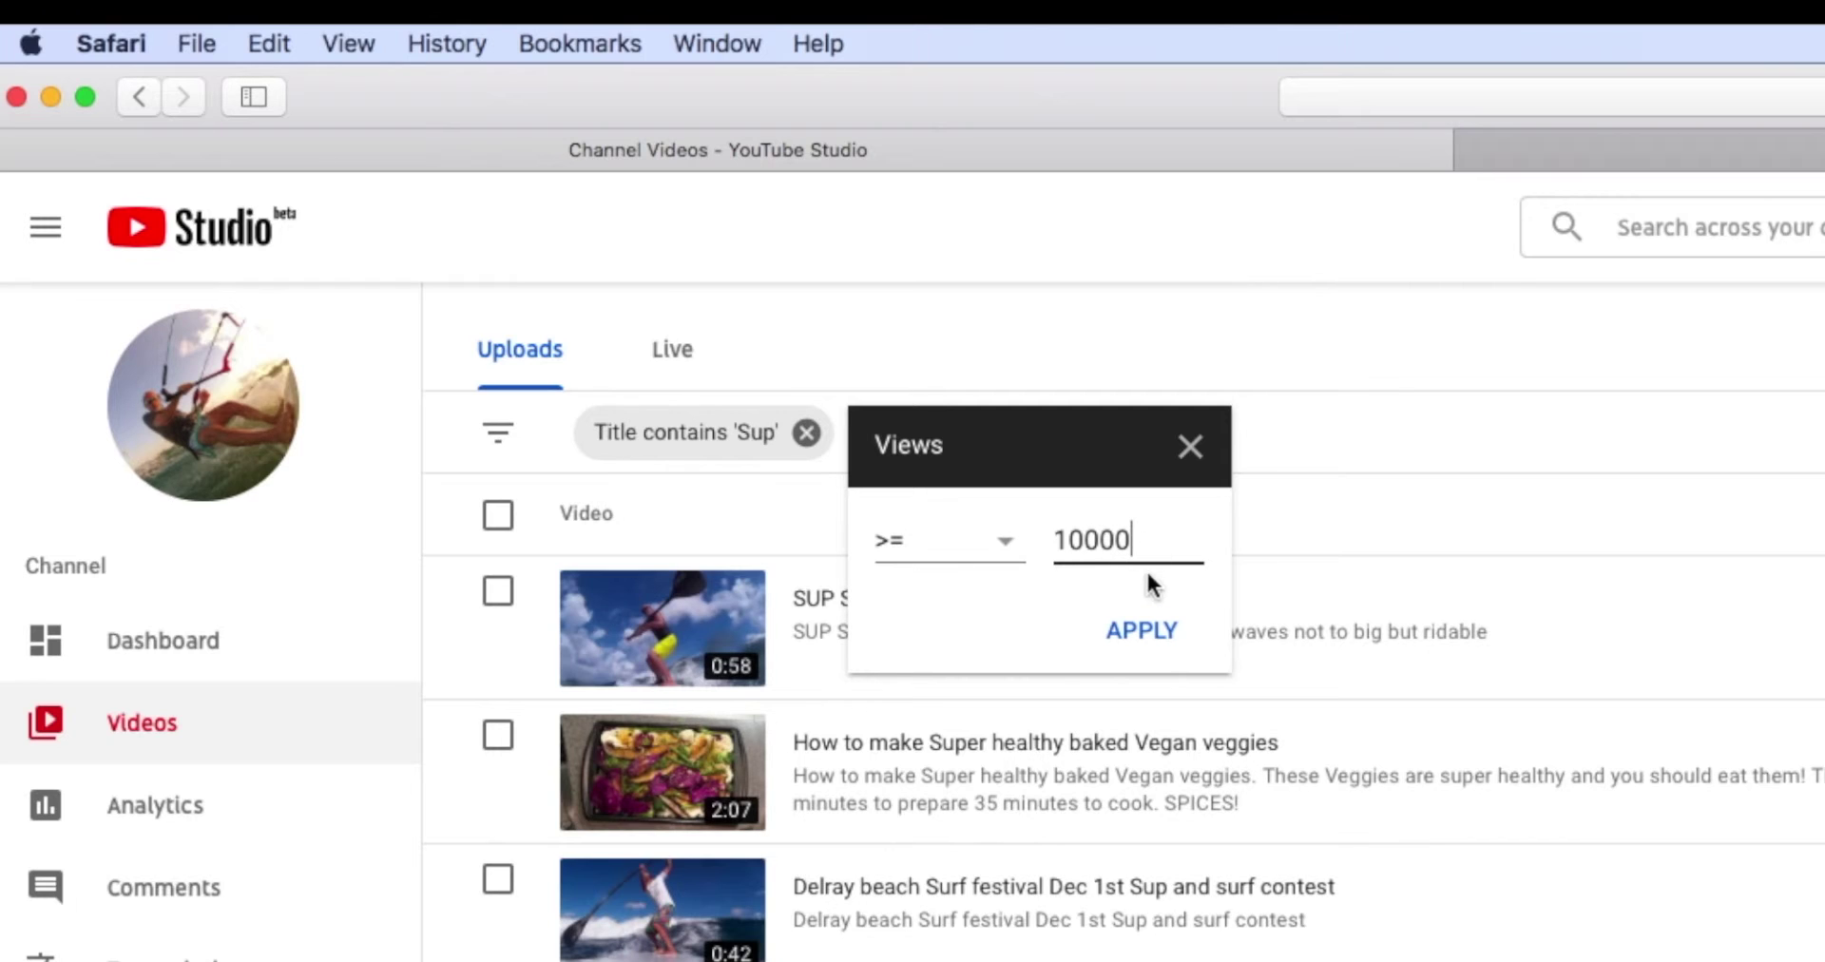
click(1141, 632)
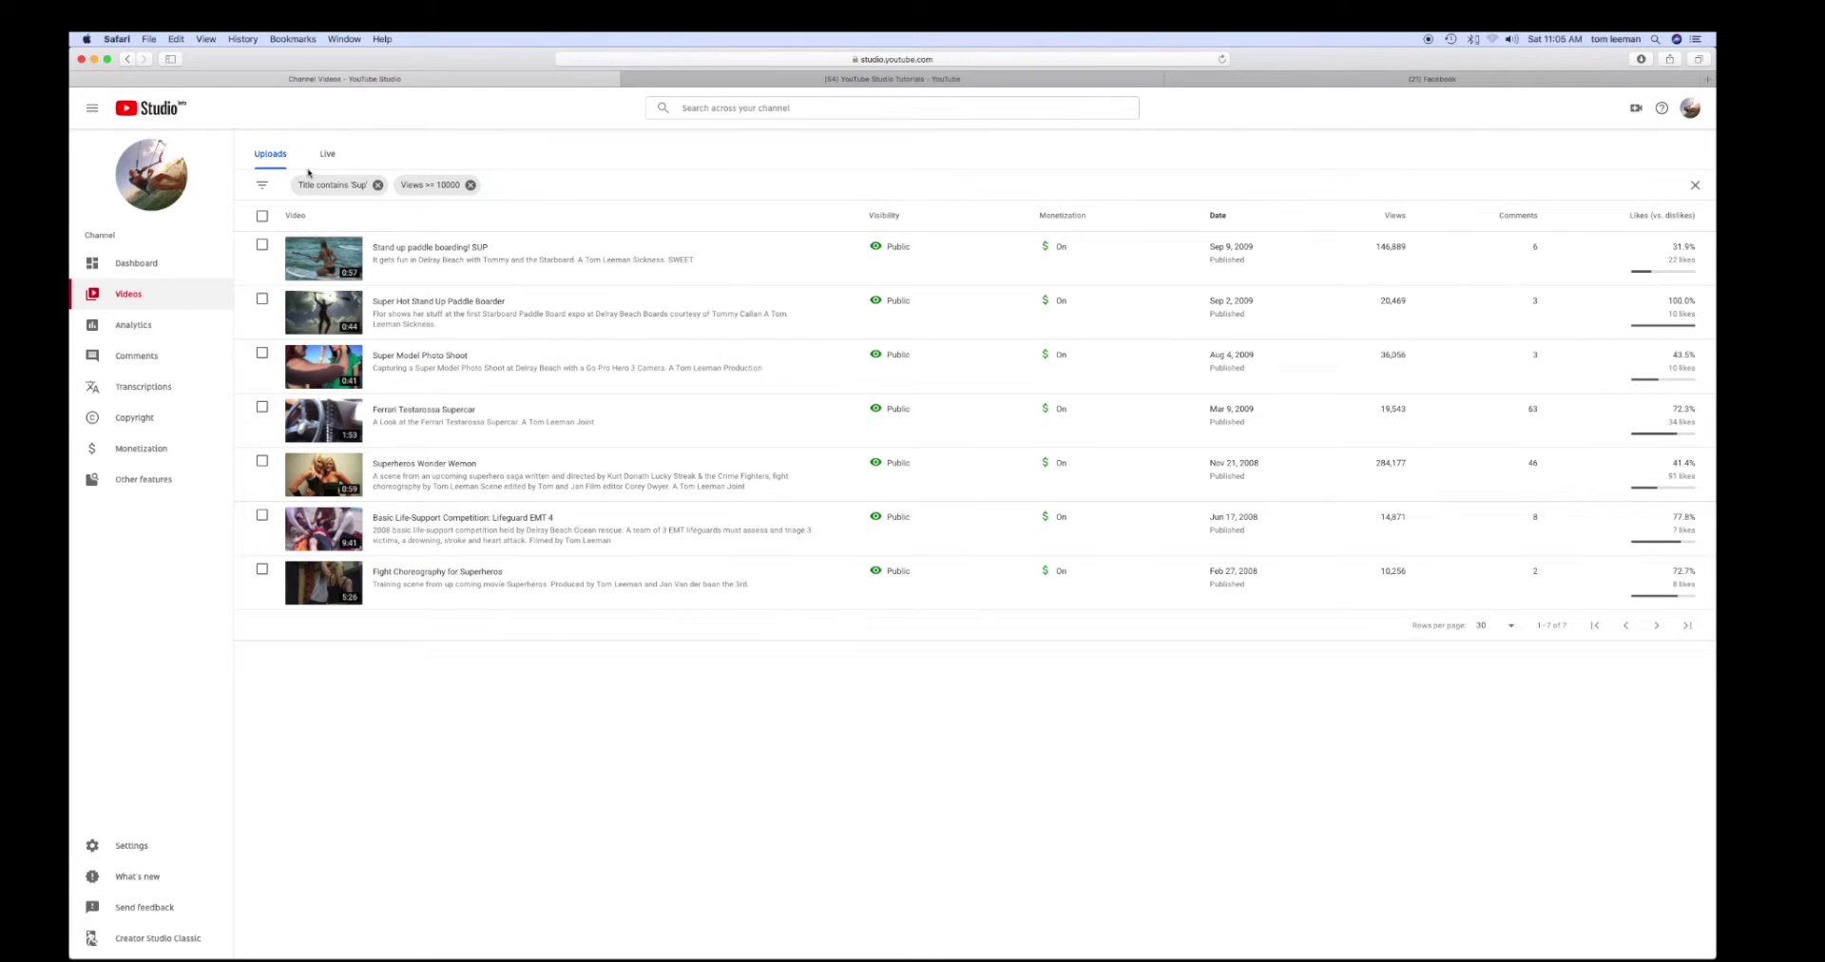
Step: Remove the 'Title contains Sup' filter chip from the uploads list
click(378, 185)
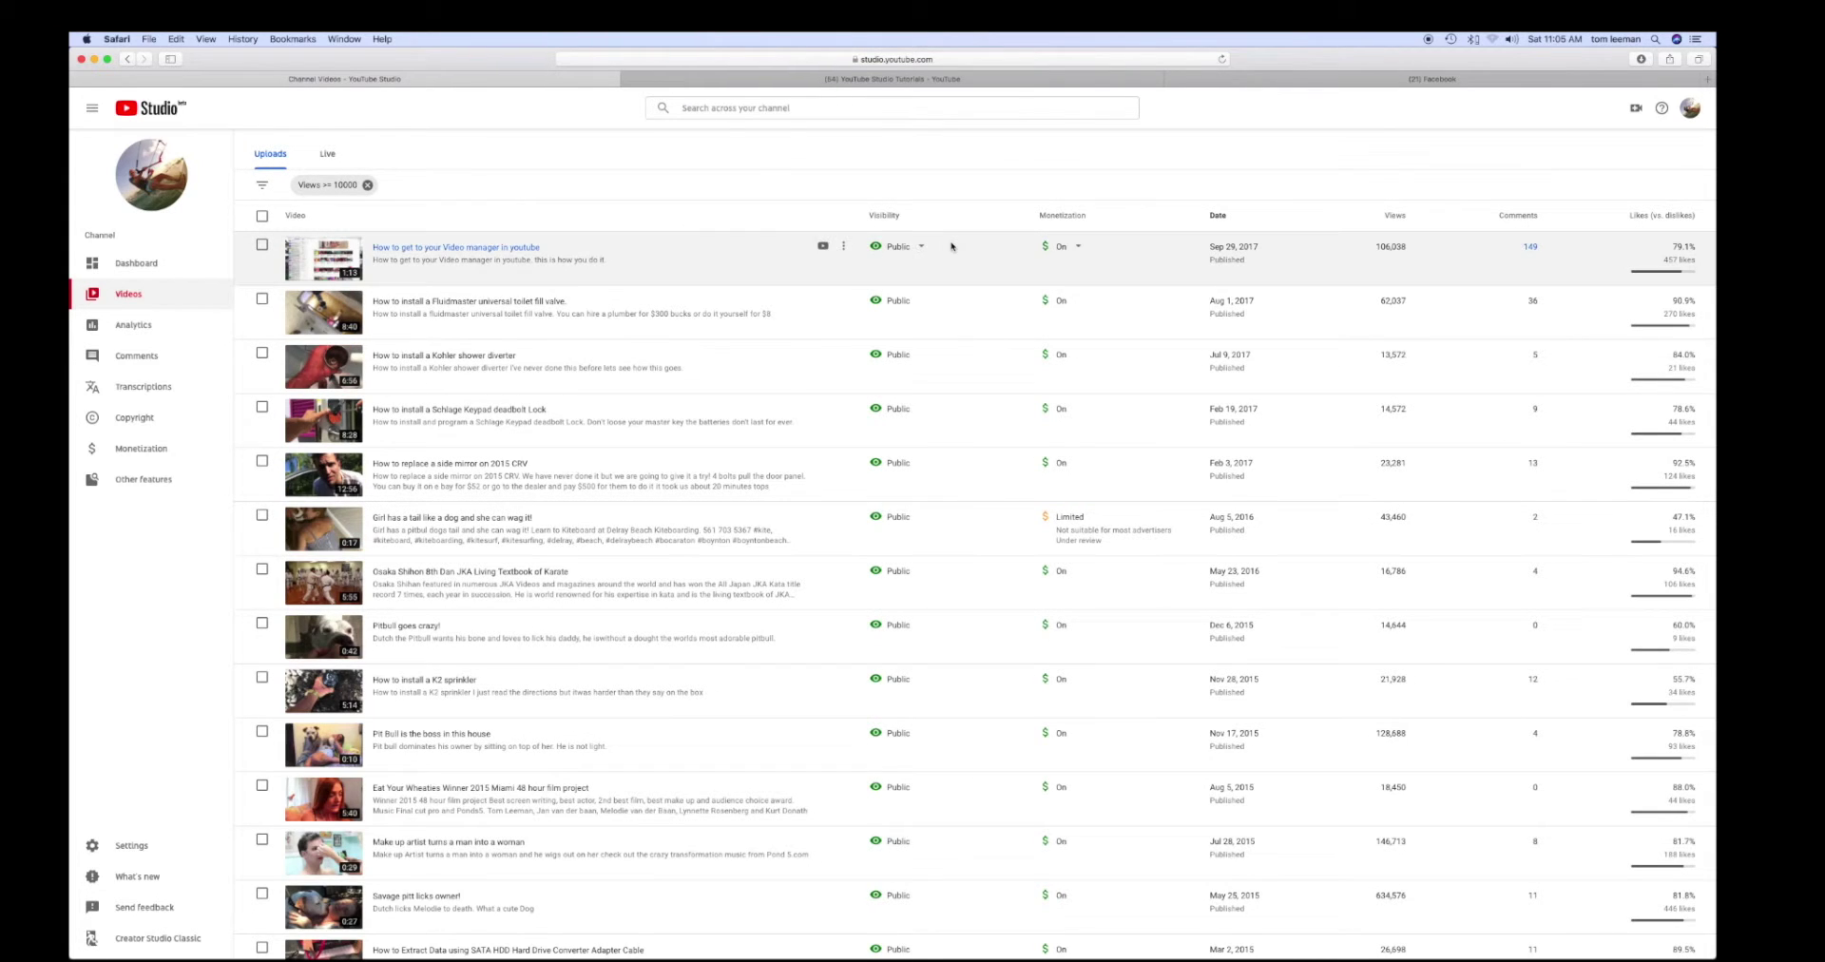
scroll(951, 246, down, 20)
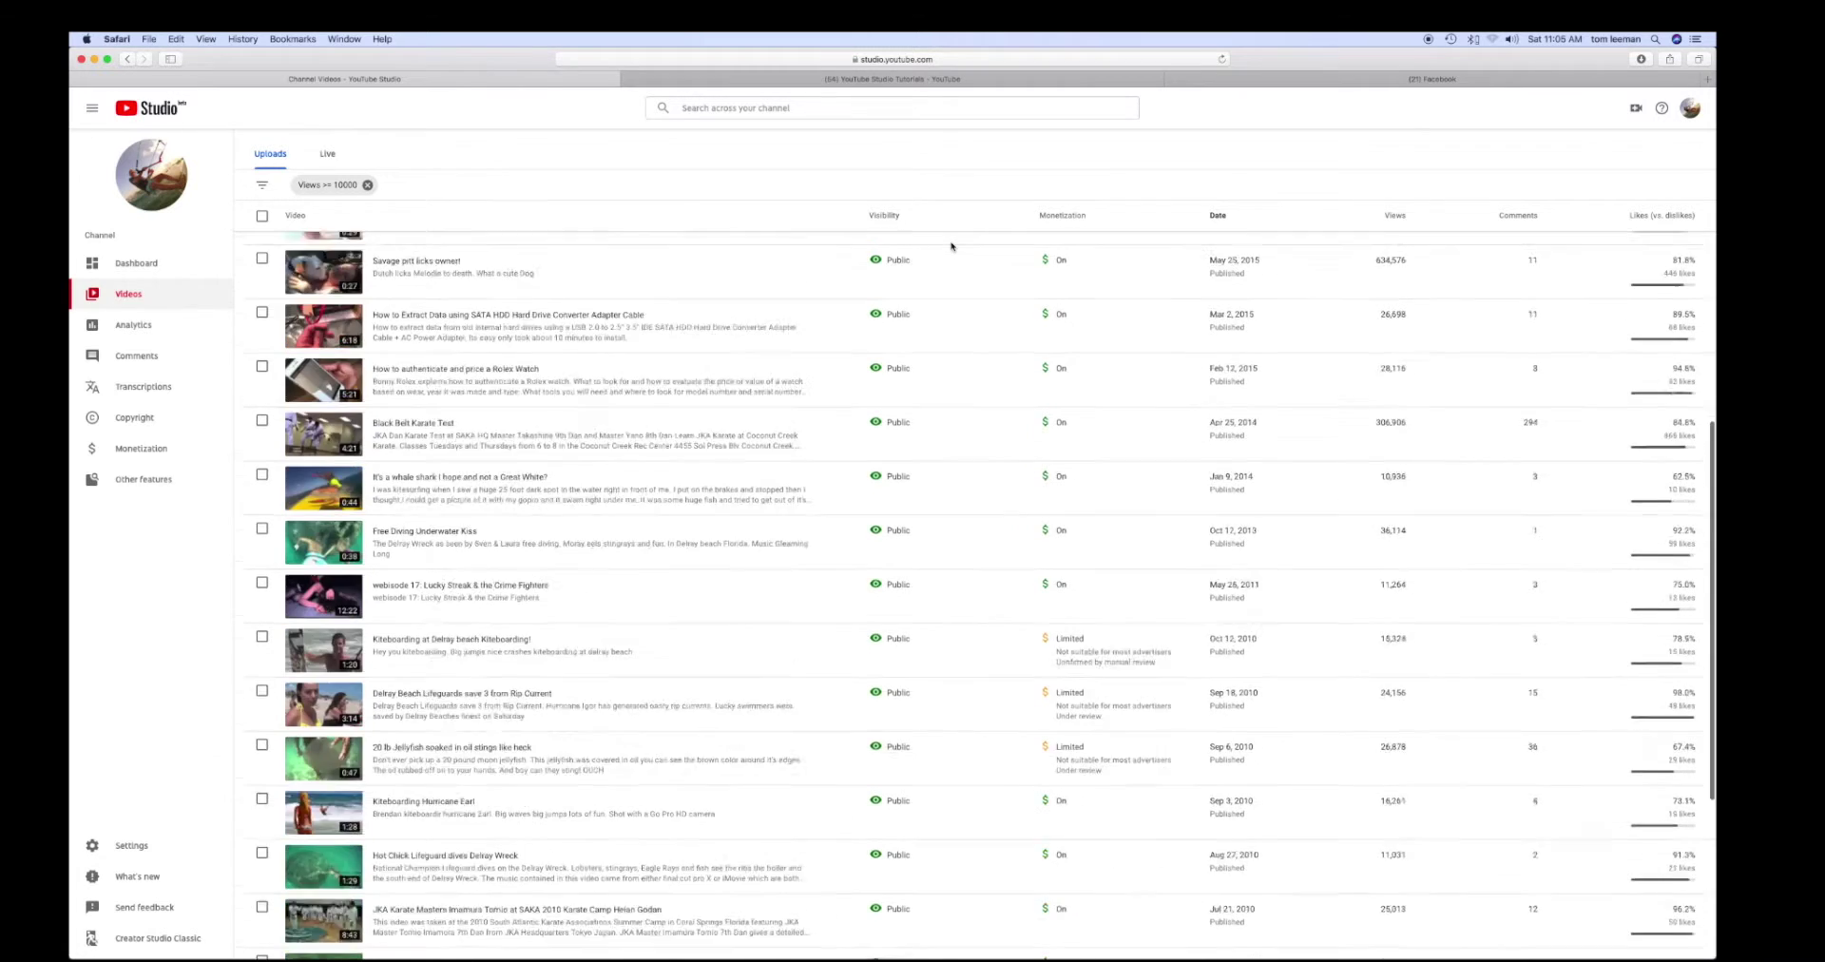
scroll(951, 246, up, 20)
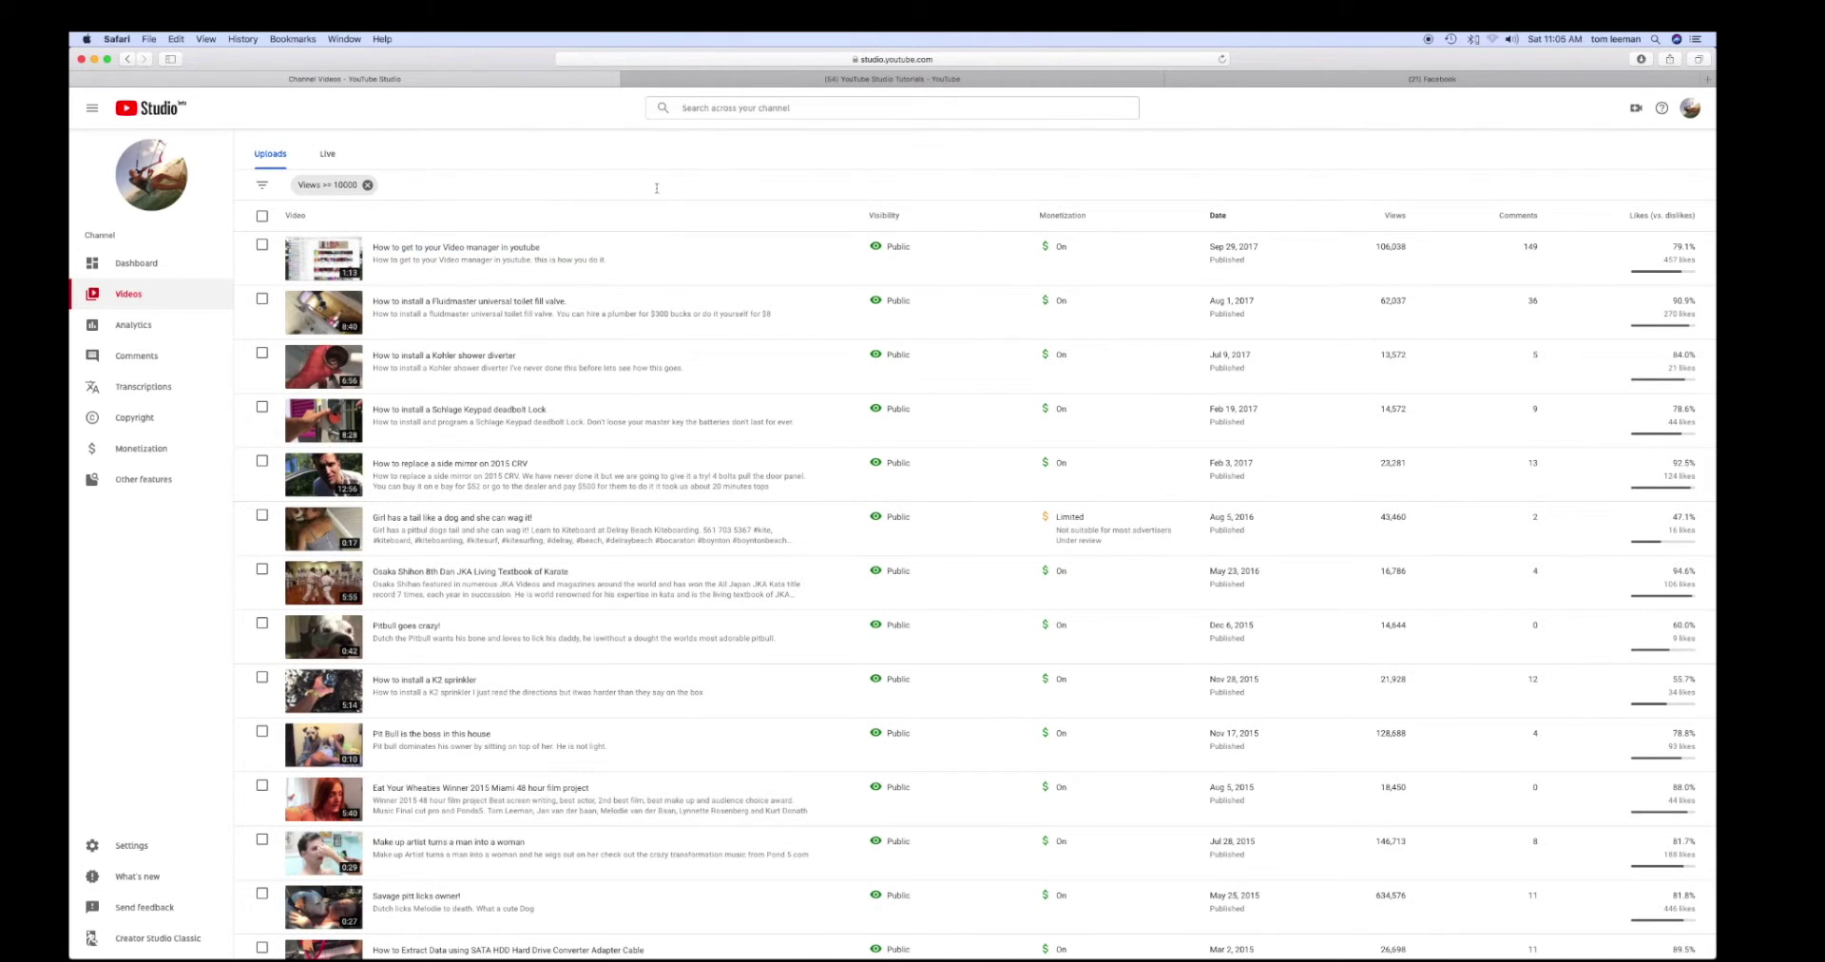
Step: Add a 'Title contains Kiteboard' filter next to 'Views >= 10000'
click(406, 187)
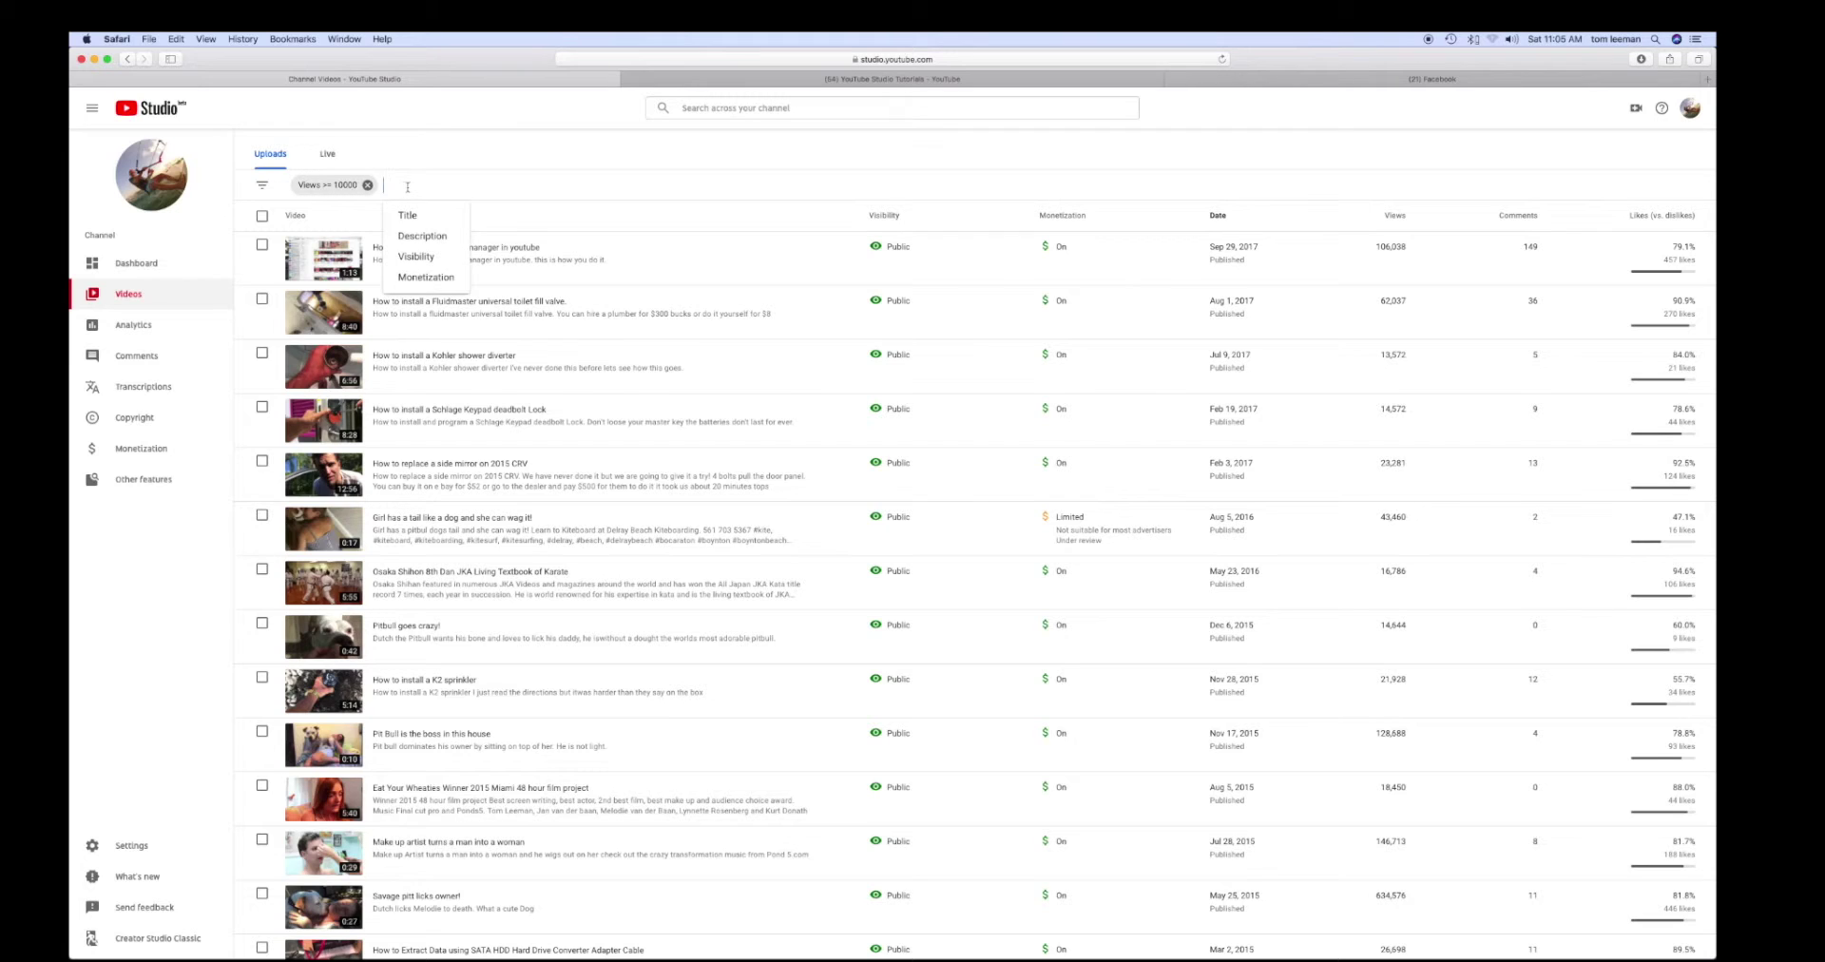
click(412, 219)
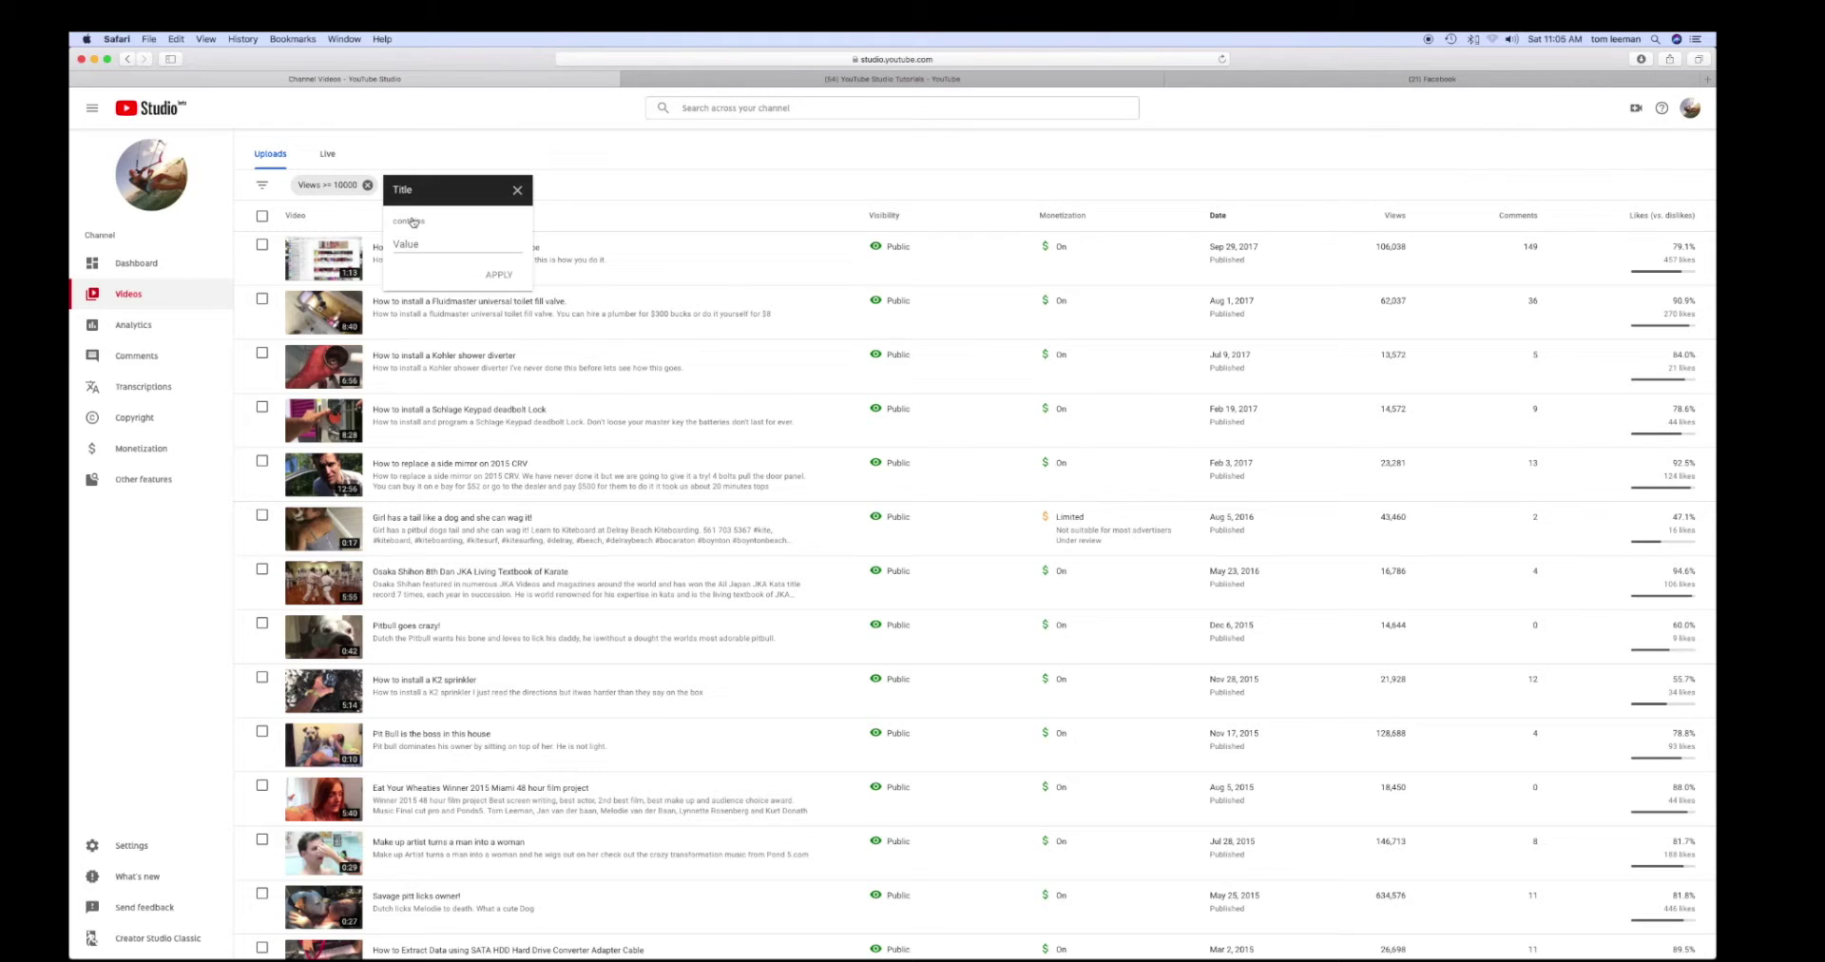
click(406, 242)
text(Kiteboard)
click(499, 274)
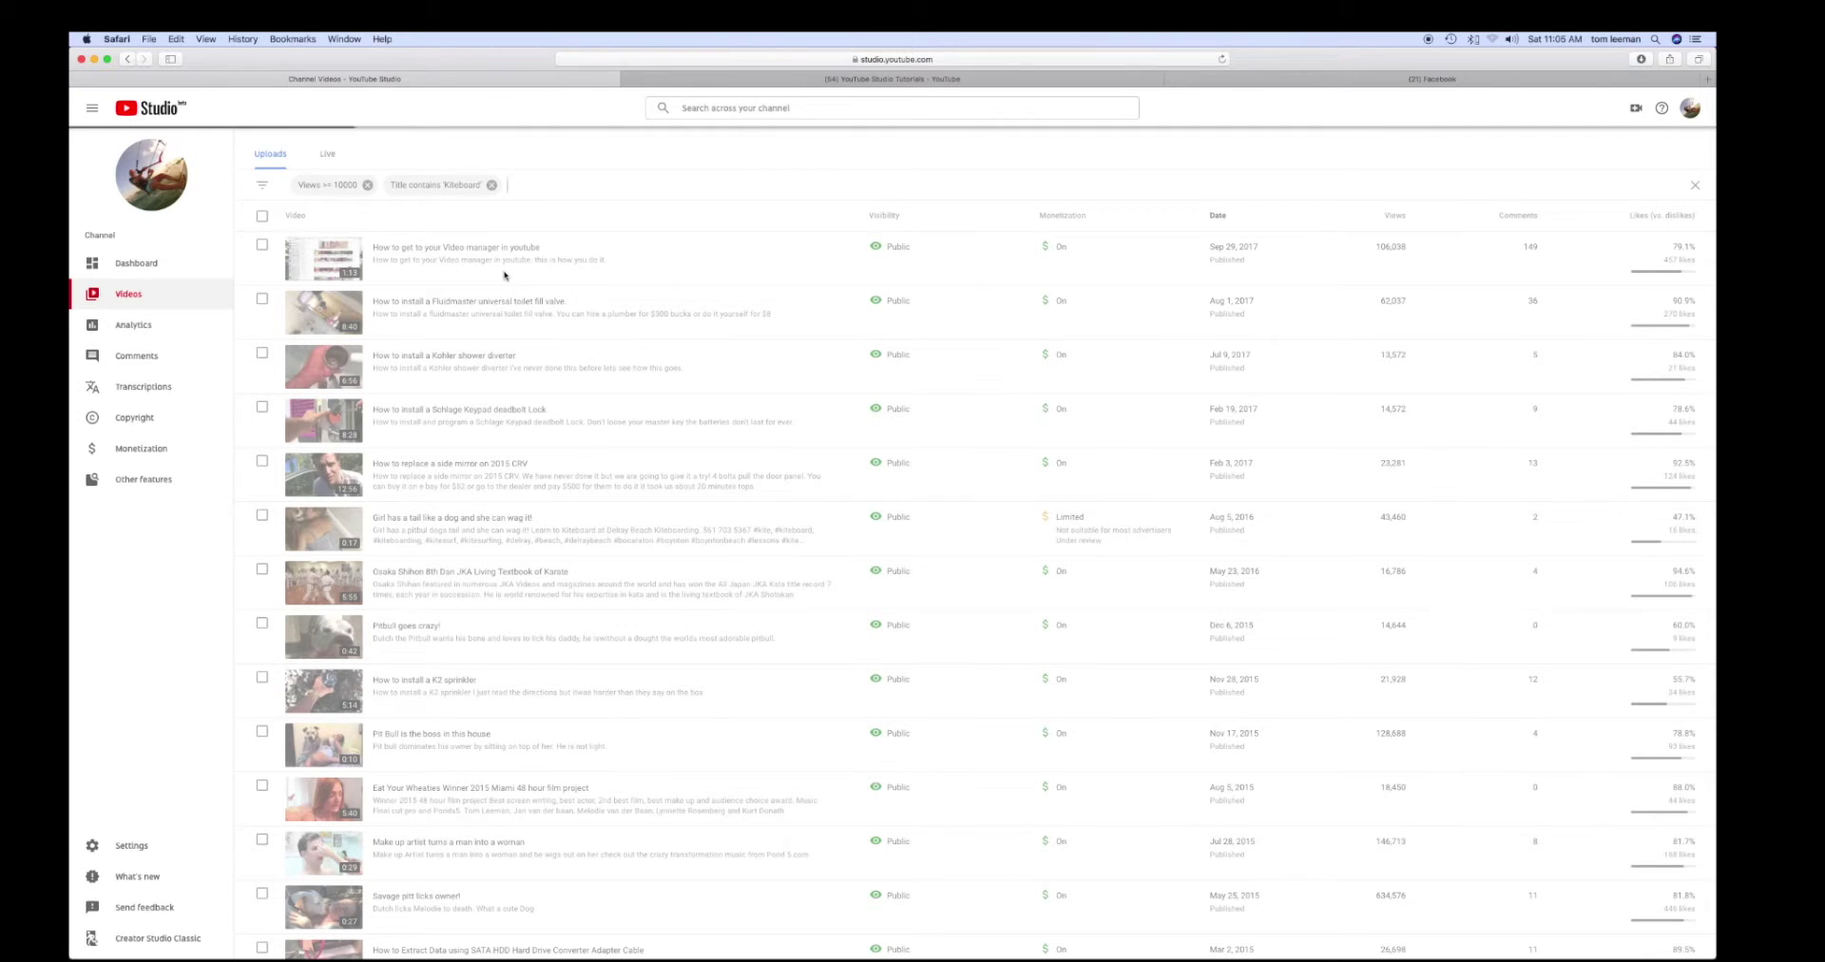
Step: Add a 'Description contains surf' filter, leaving only 'Kitesurfer falls into swarm of sharks'
click(509, 185)
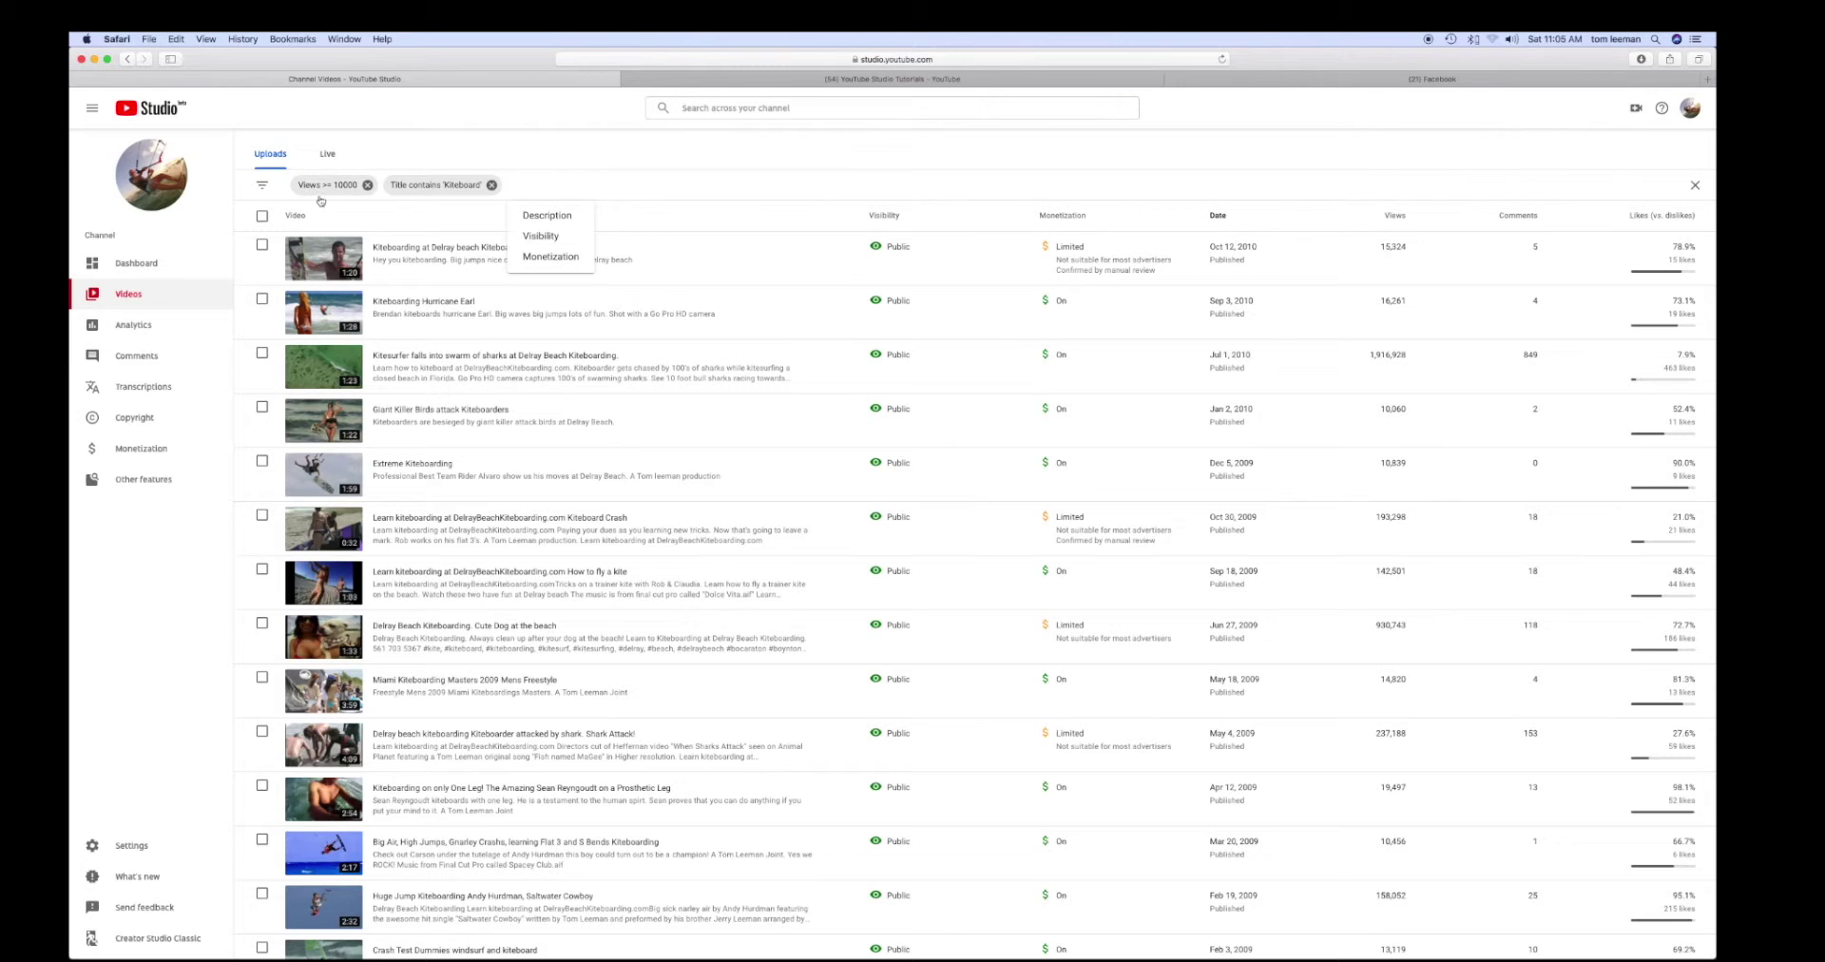
click(551, 216)
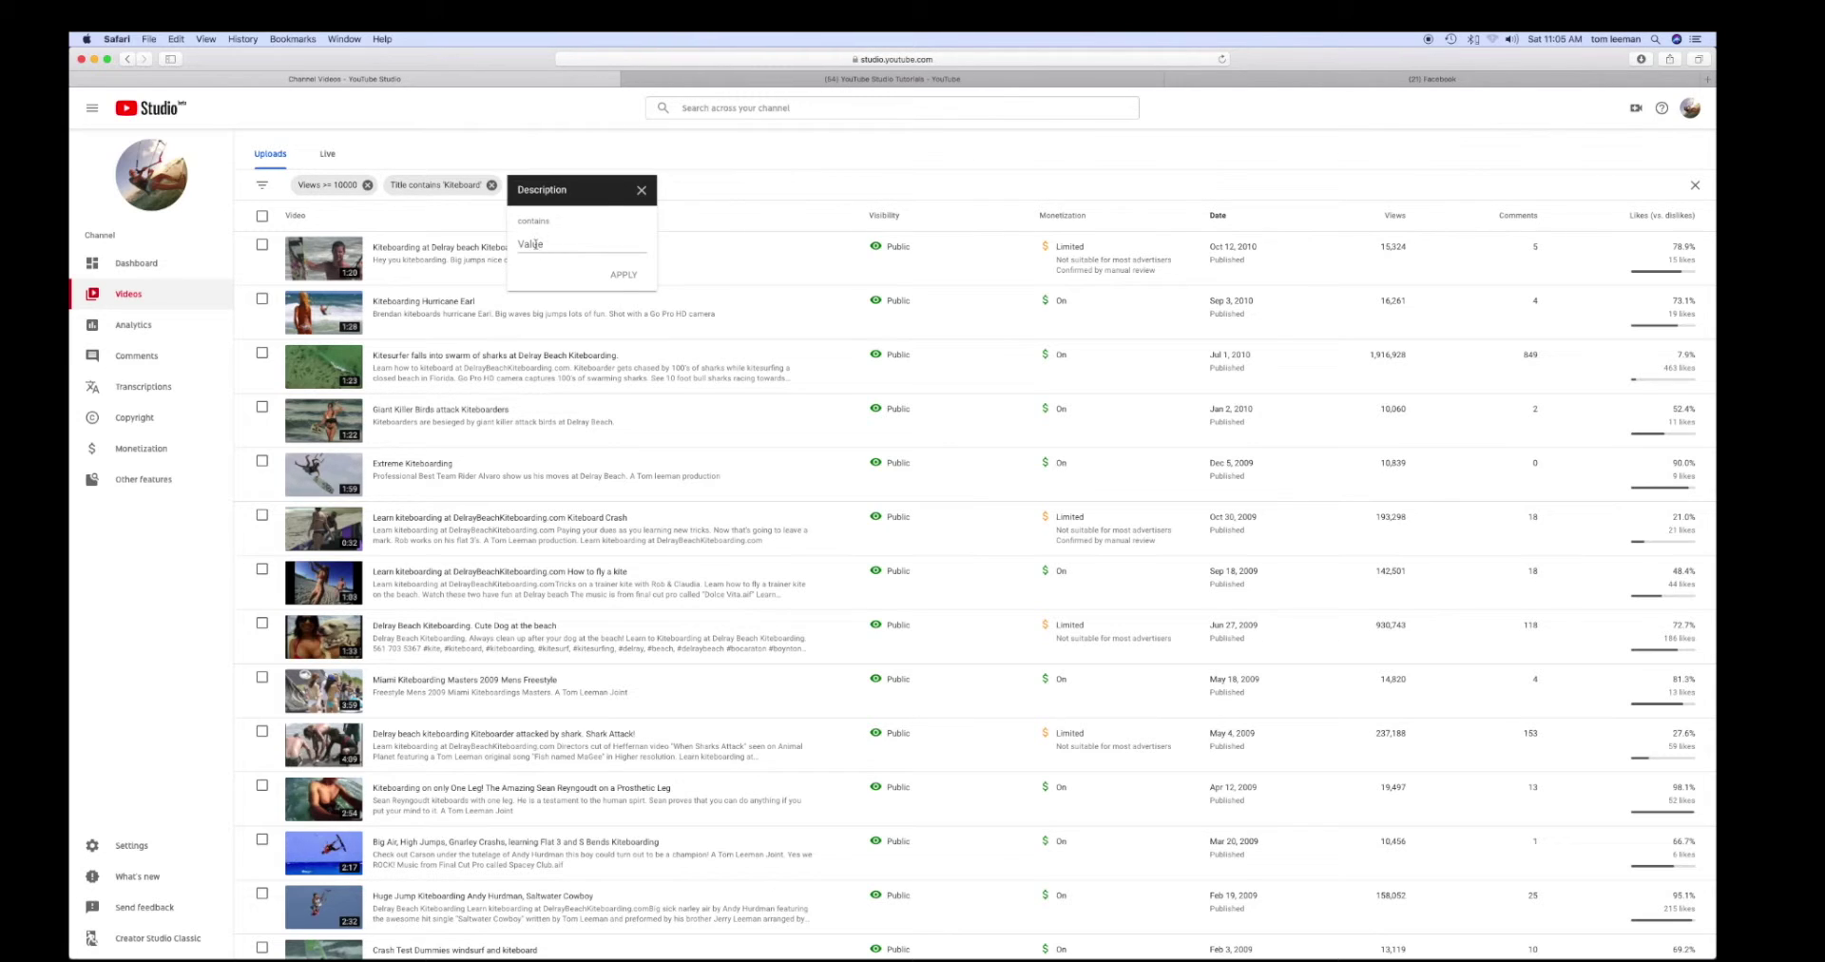
click(535, 245)
text(surf)
click(624, 276)
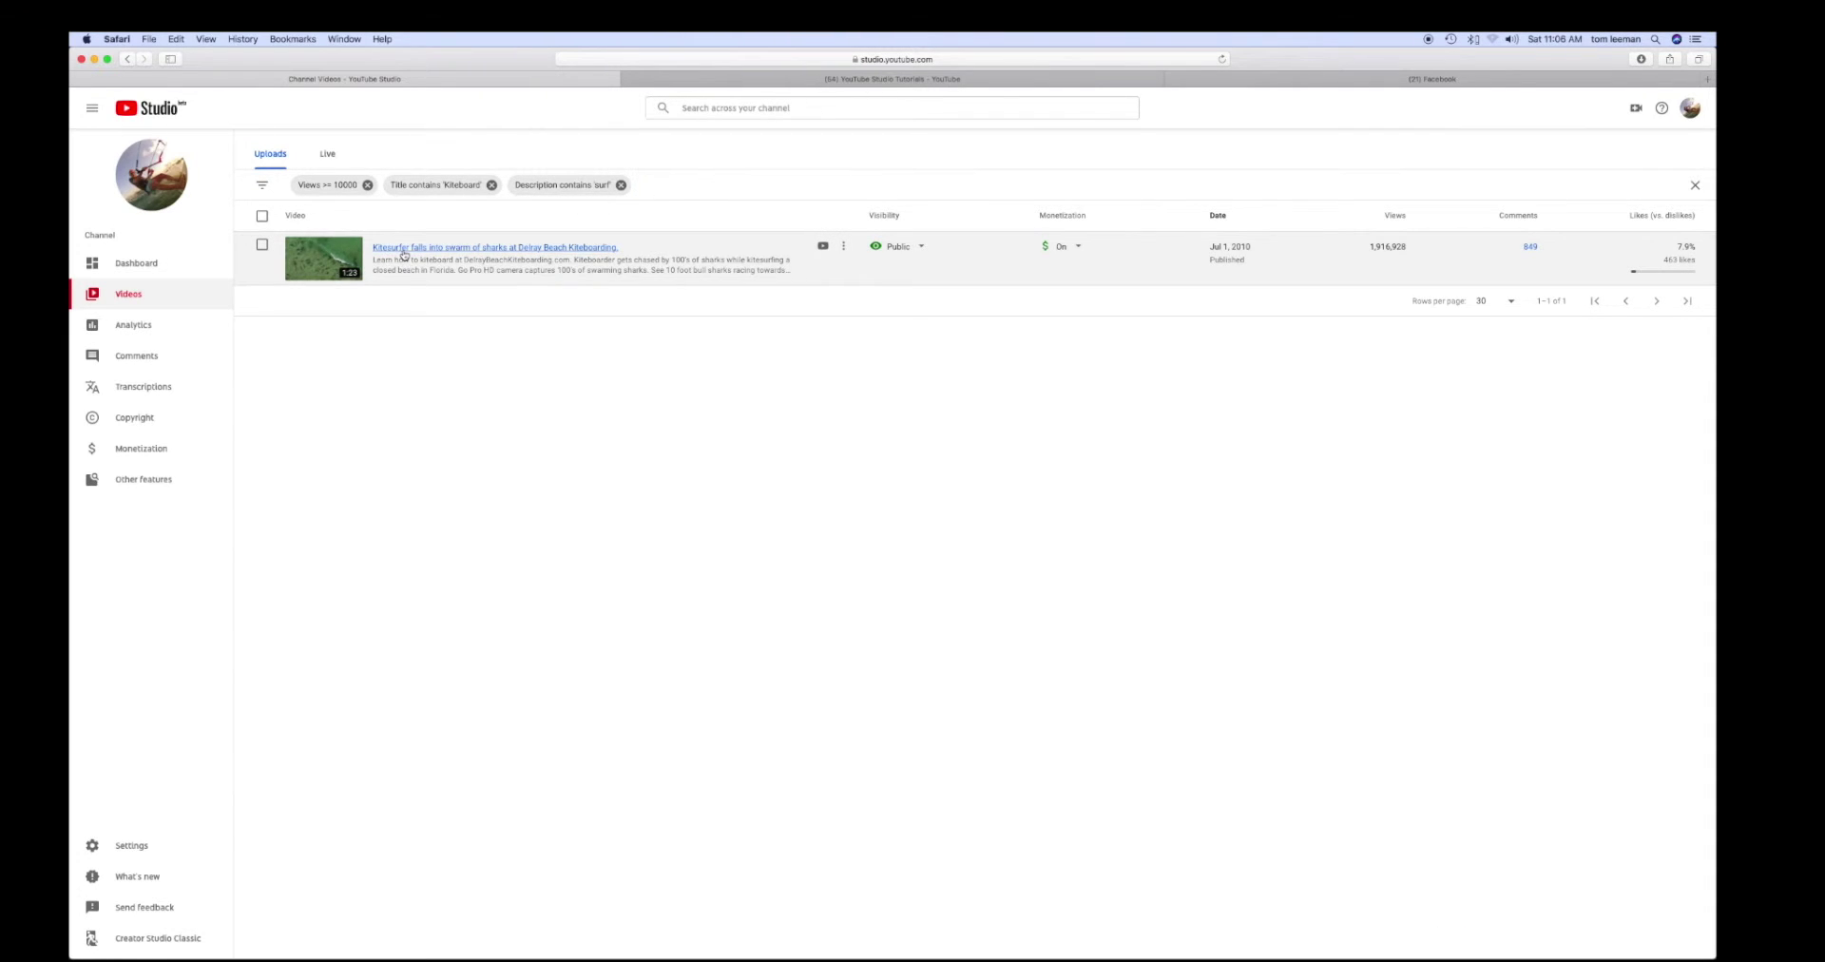
Step: Remove the surf, Kiteboard and 10000-views filters, then go to Channel Analytics
click(621, 185)
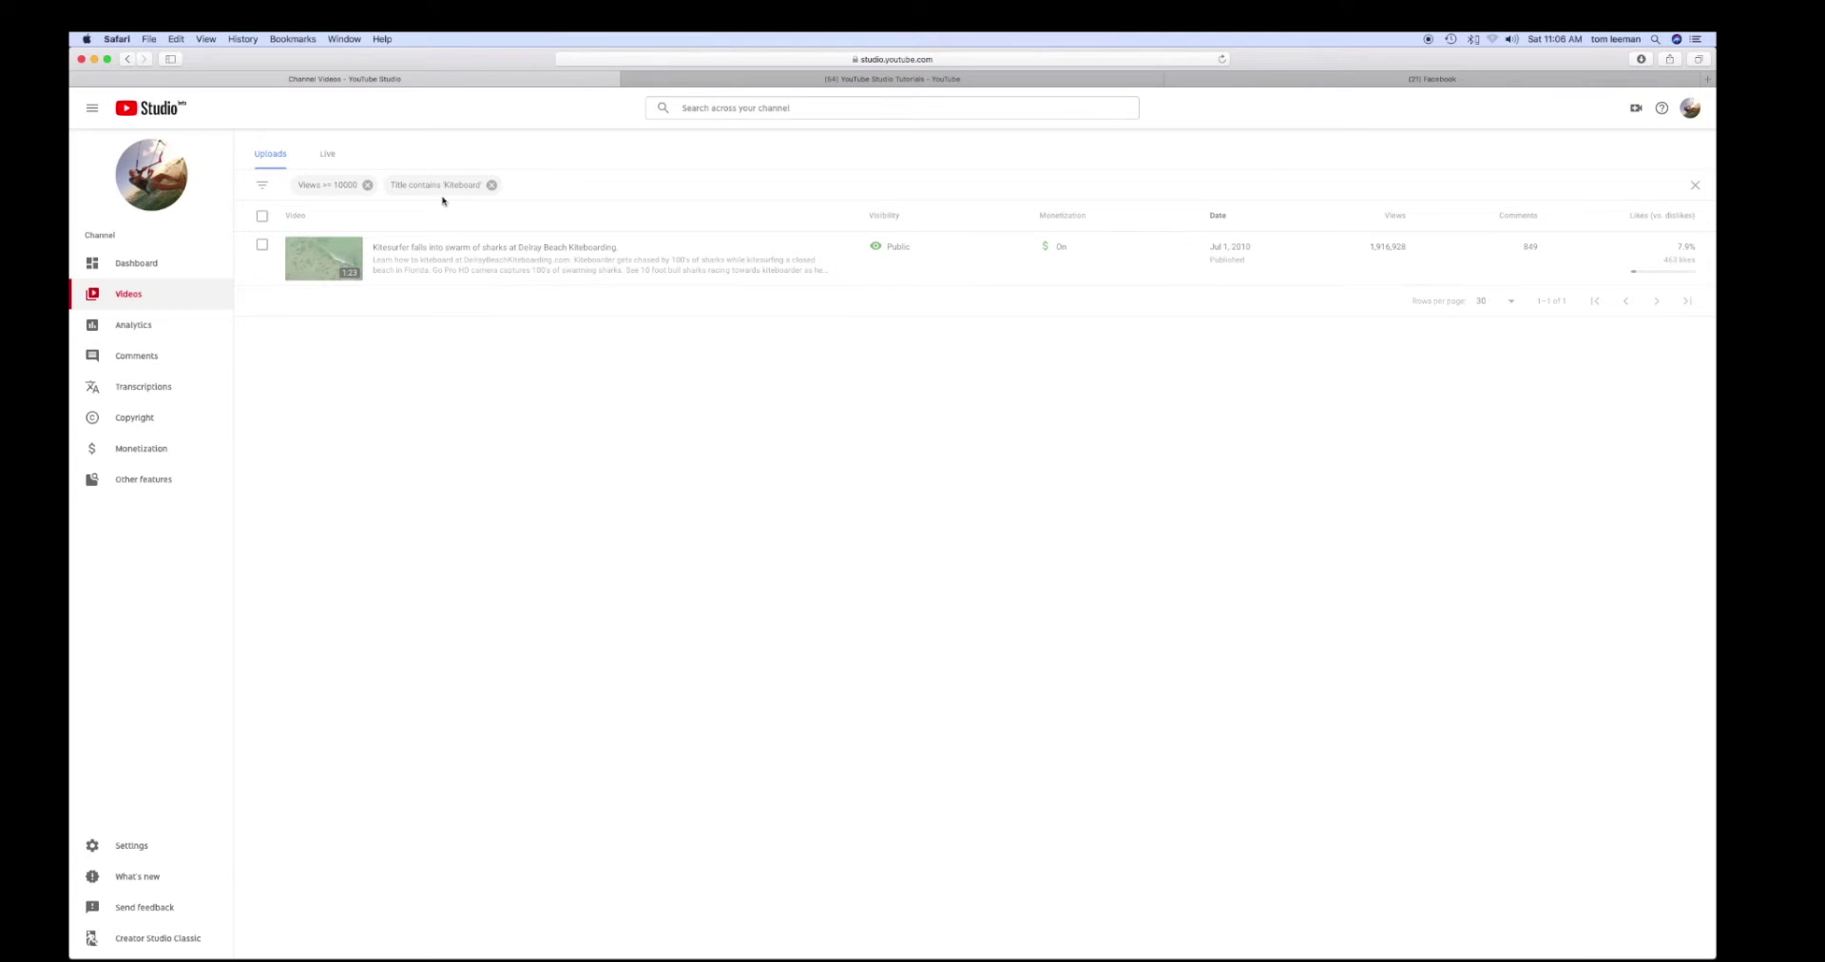
click(492, 185)
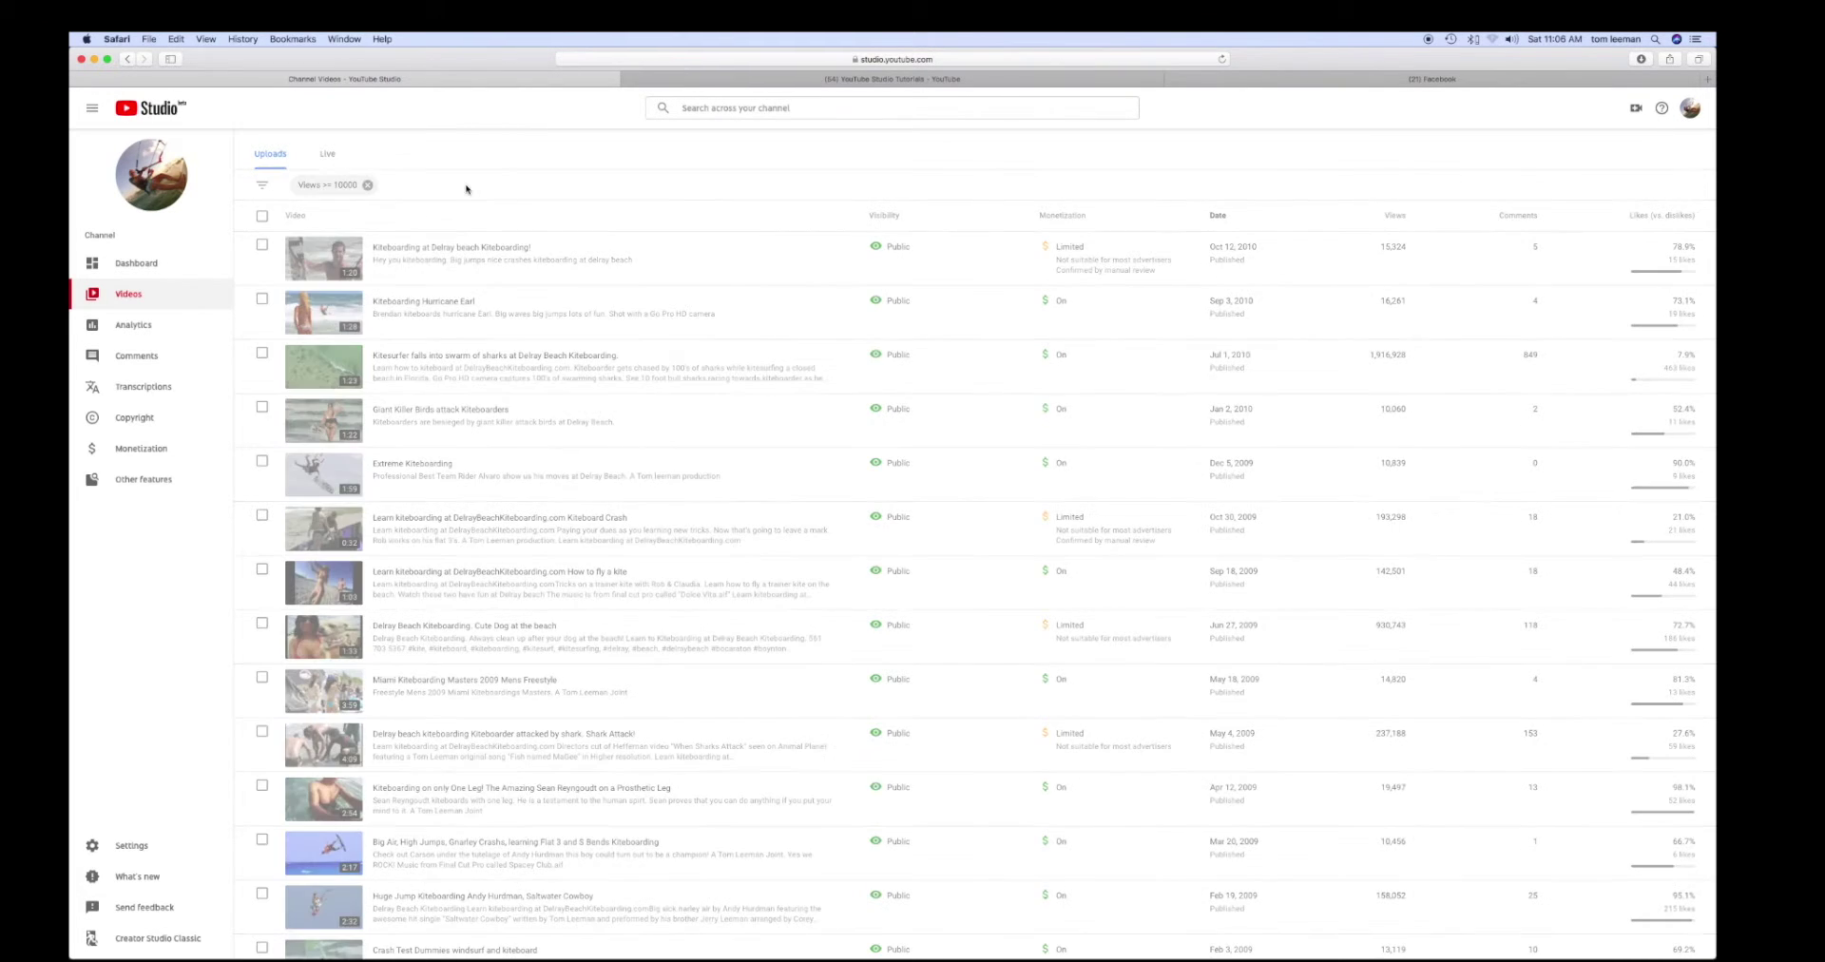
click(367, 186)
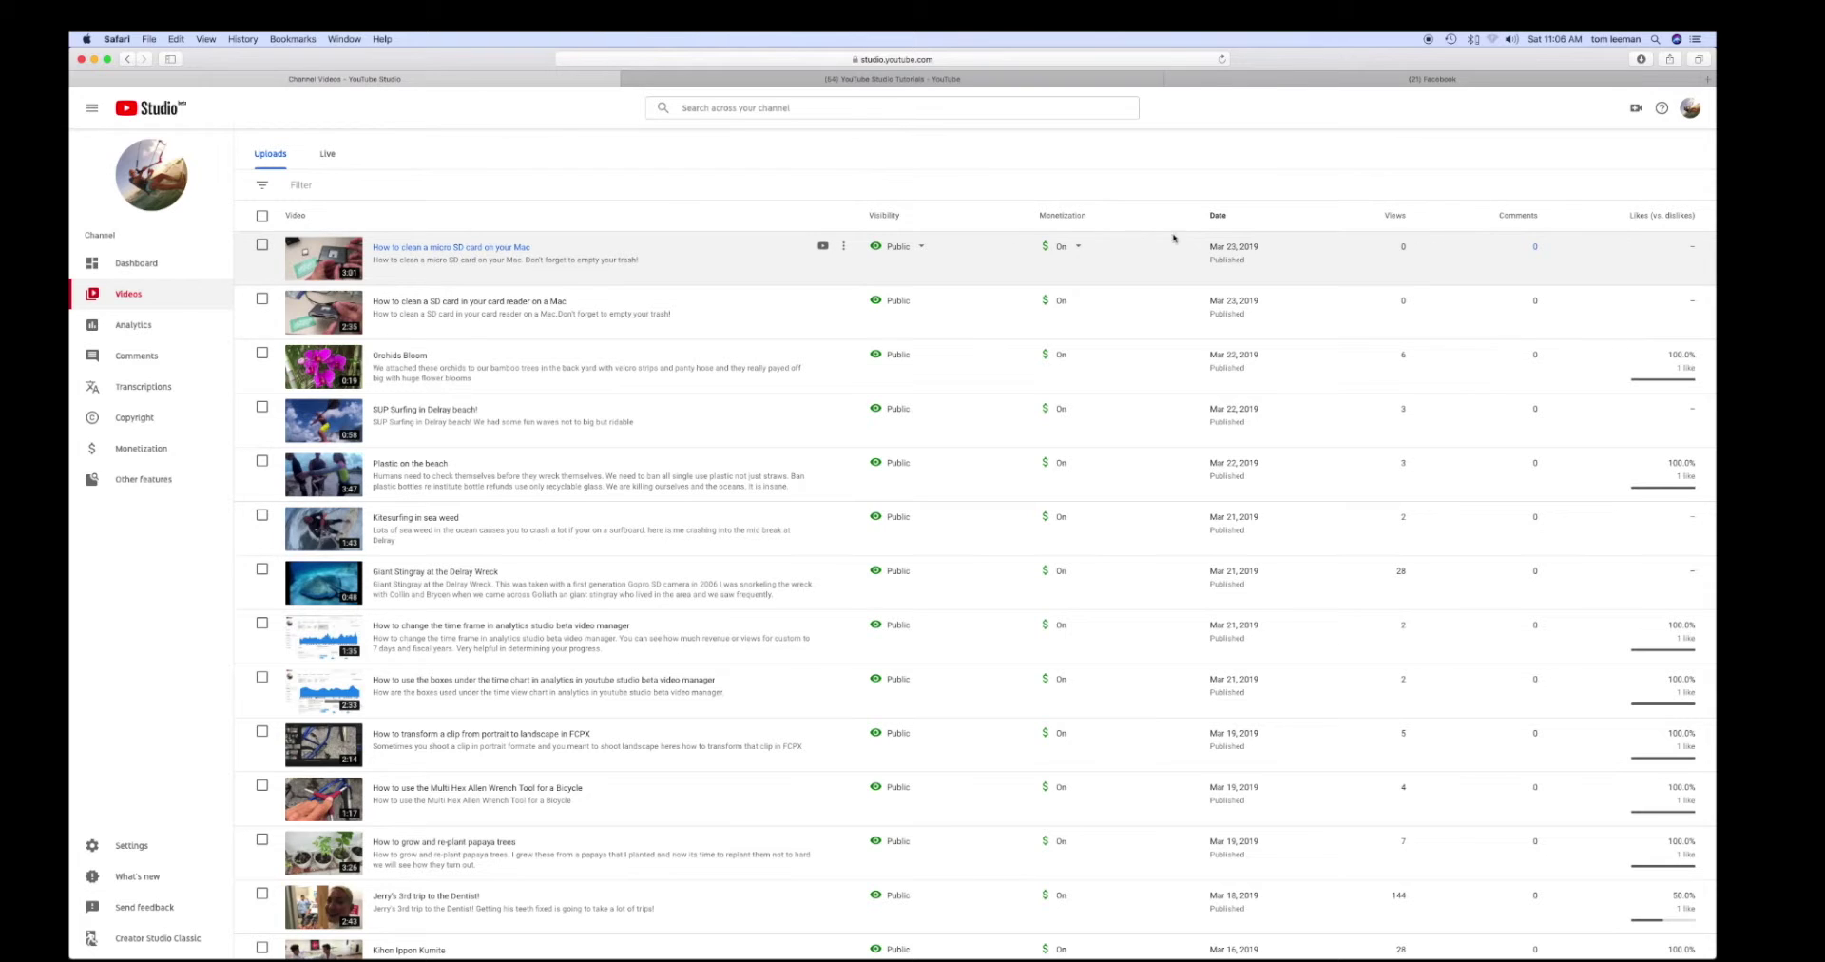
click(129, 327)
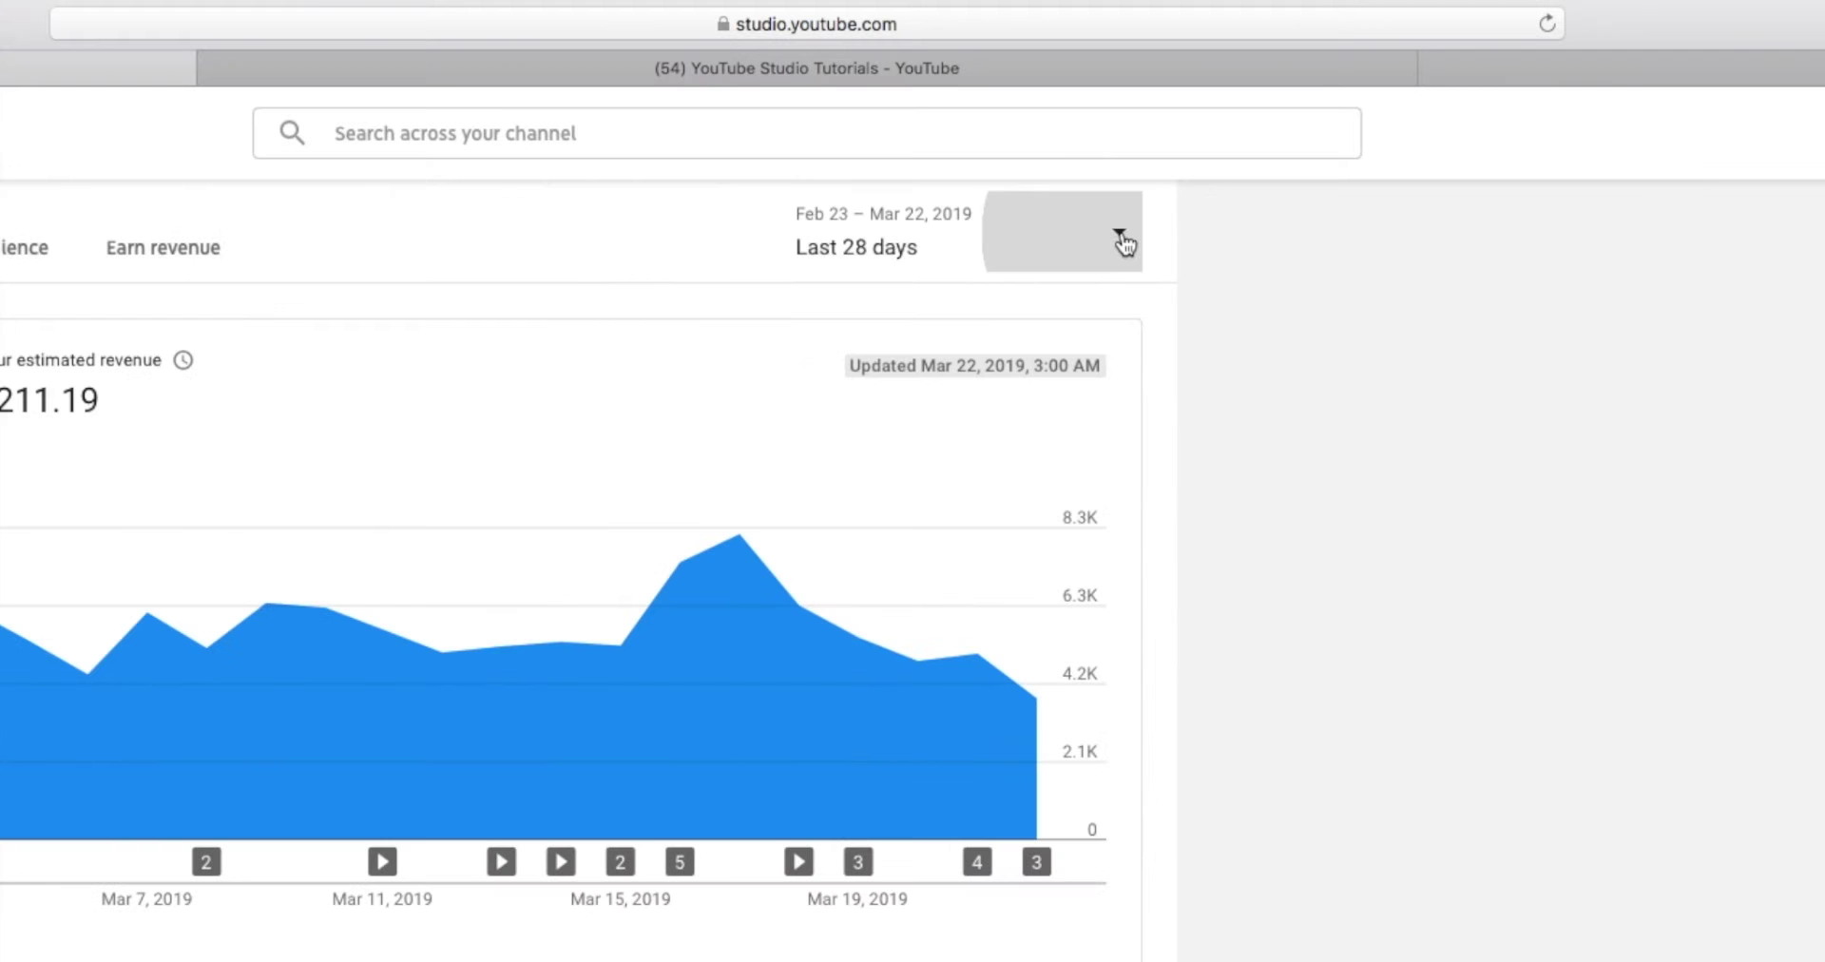
Step: Switch the Analytics date range from 28 days to Lifetime (Aug 15, 2006 – Mar 22, 2019)
click(1451, 97)
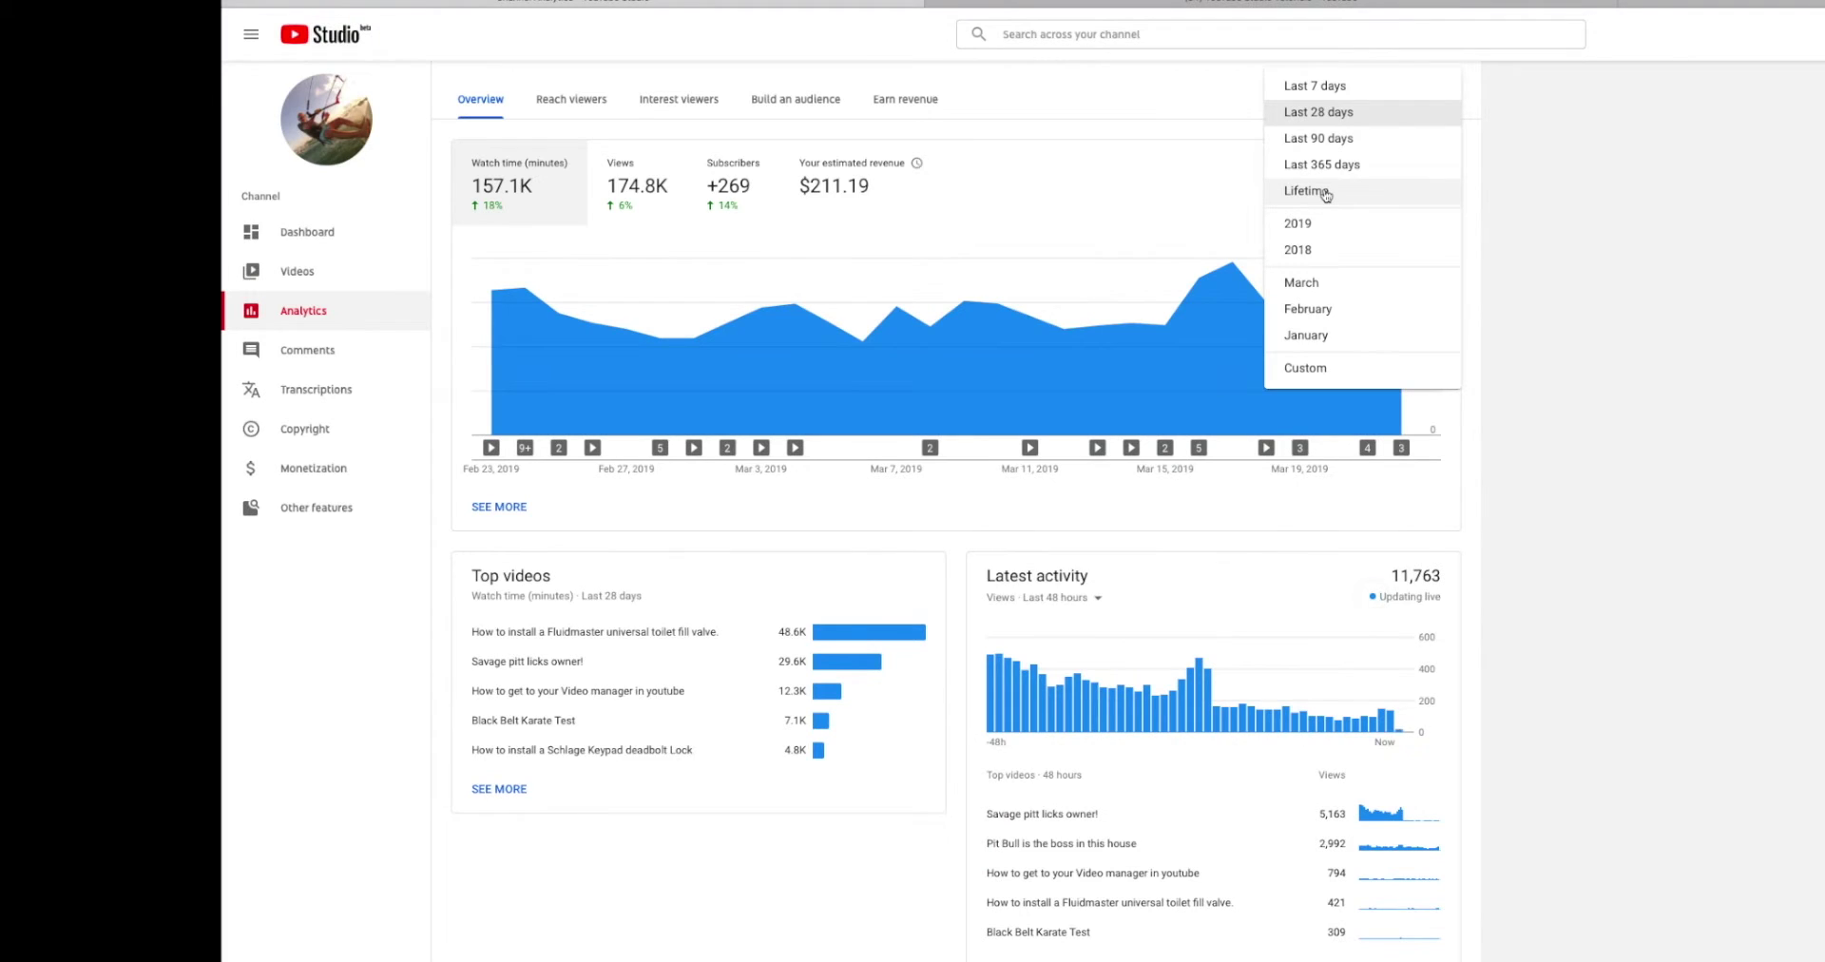
click(1307, 191)
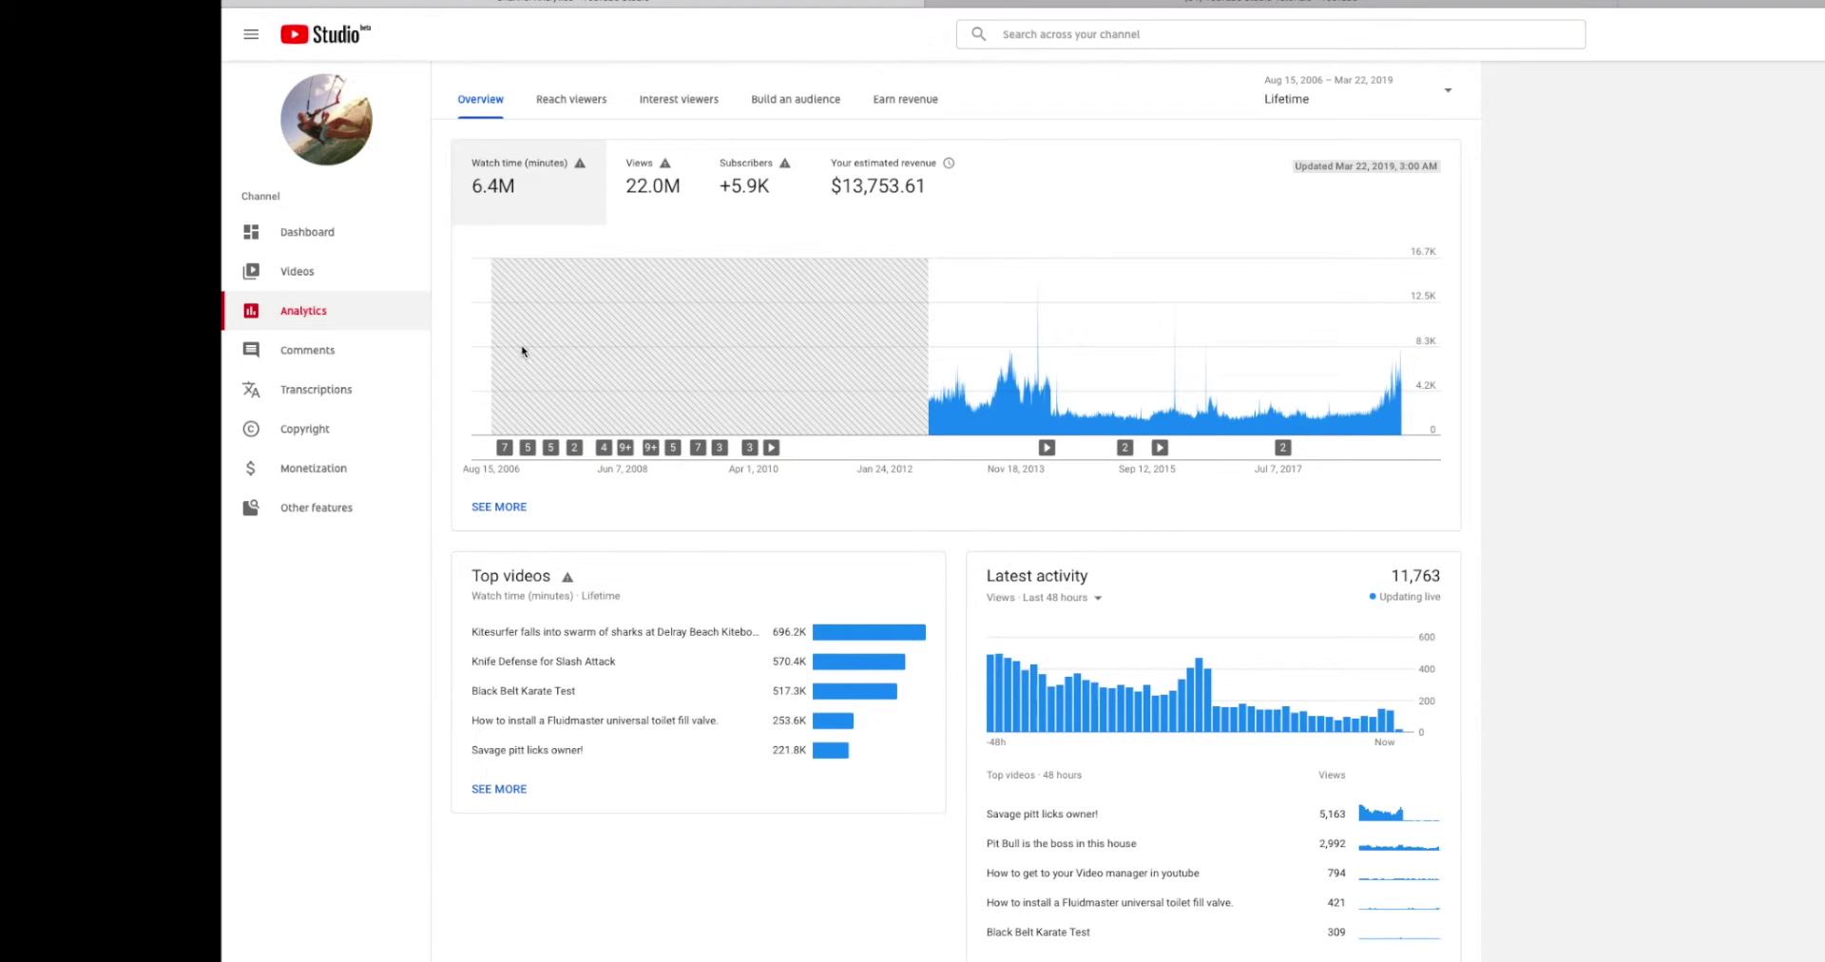
mouse_move(489, 346)
click(516, 788)
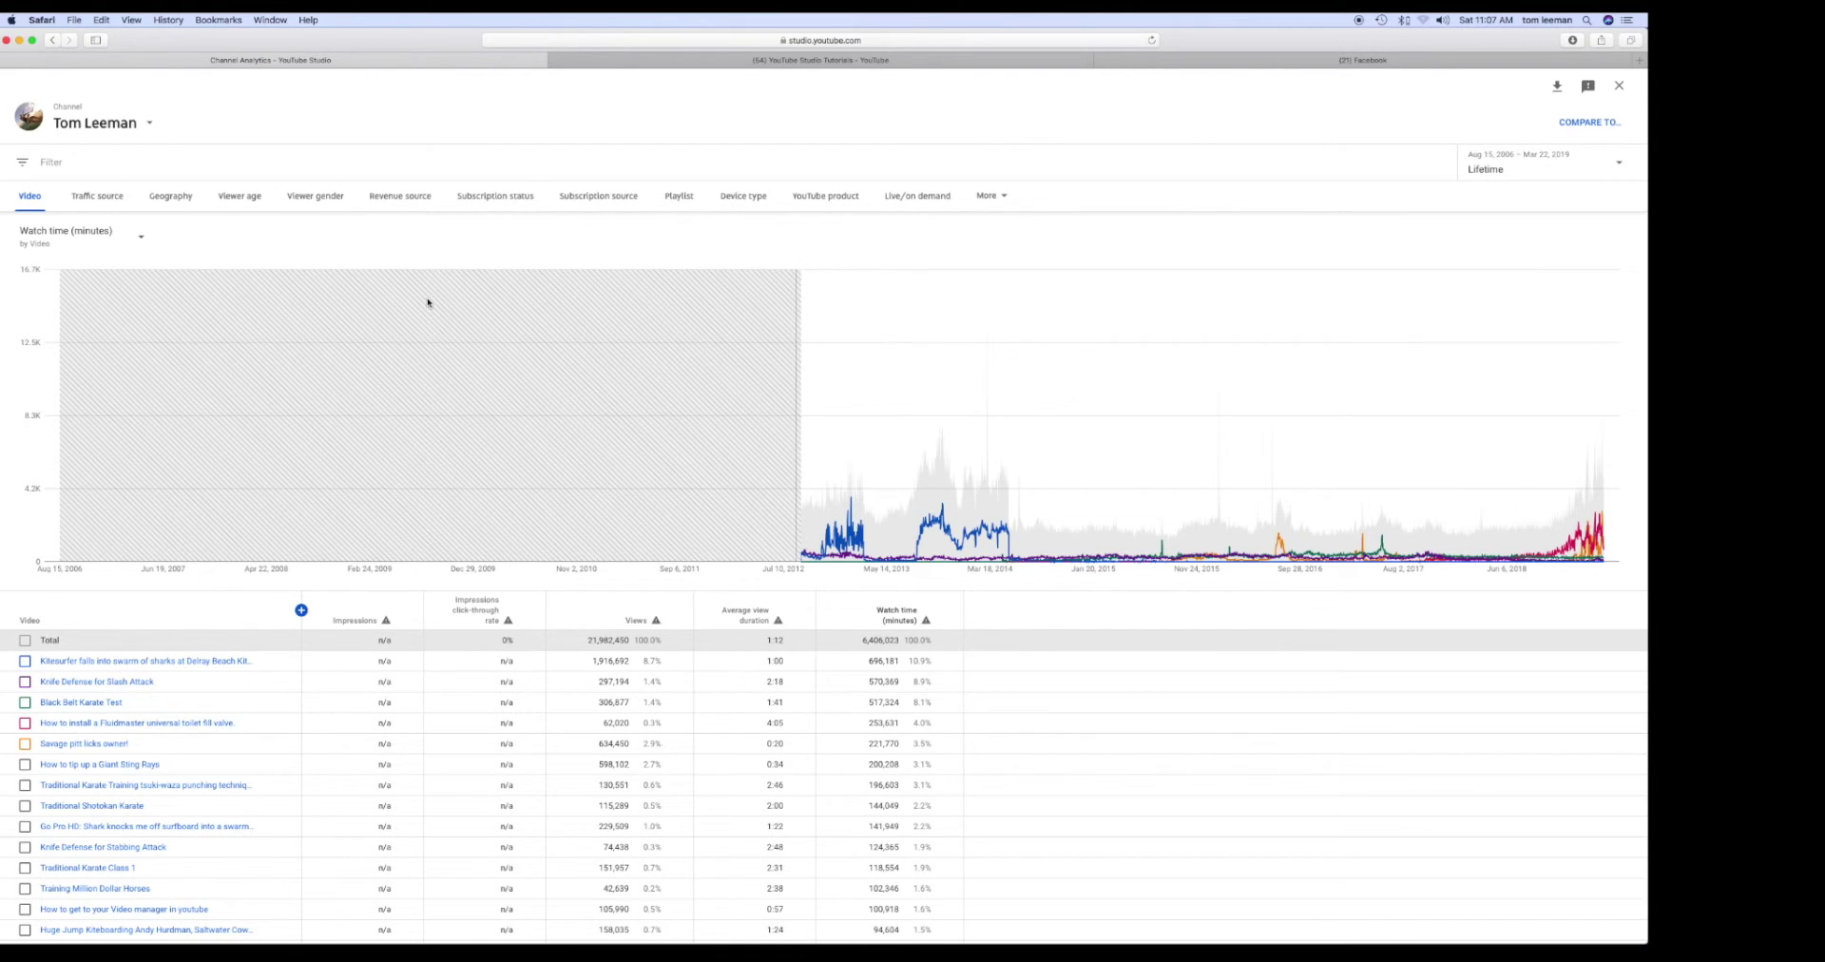
scroll(423, 309, down, 3)
scroll(415, 315, down, 1)
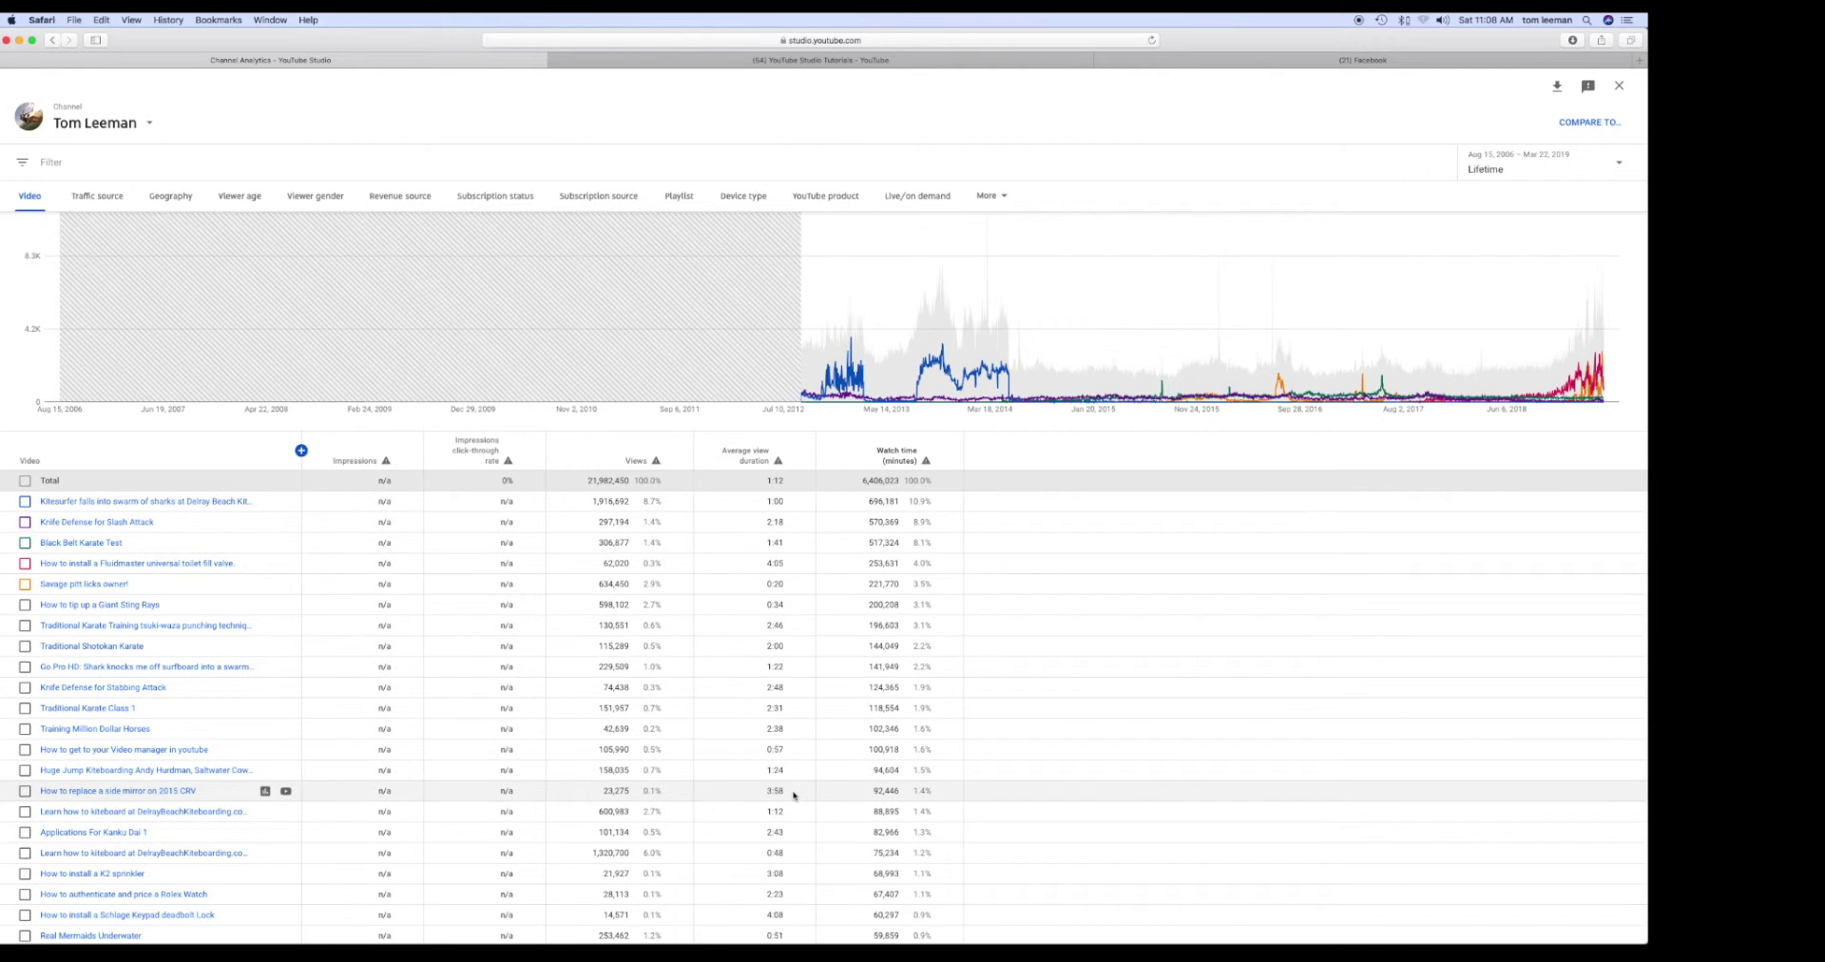
scroll(793, 796, down, 2)
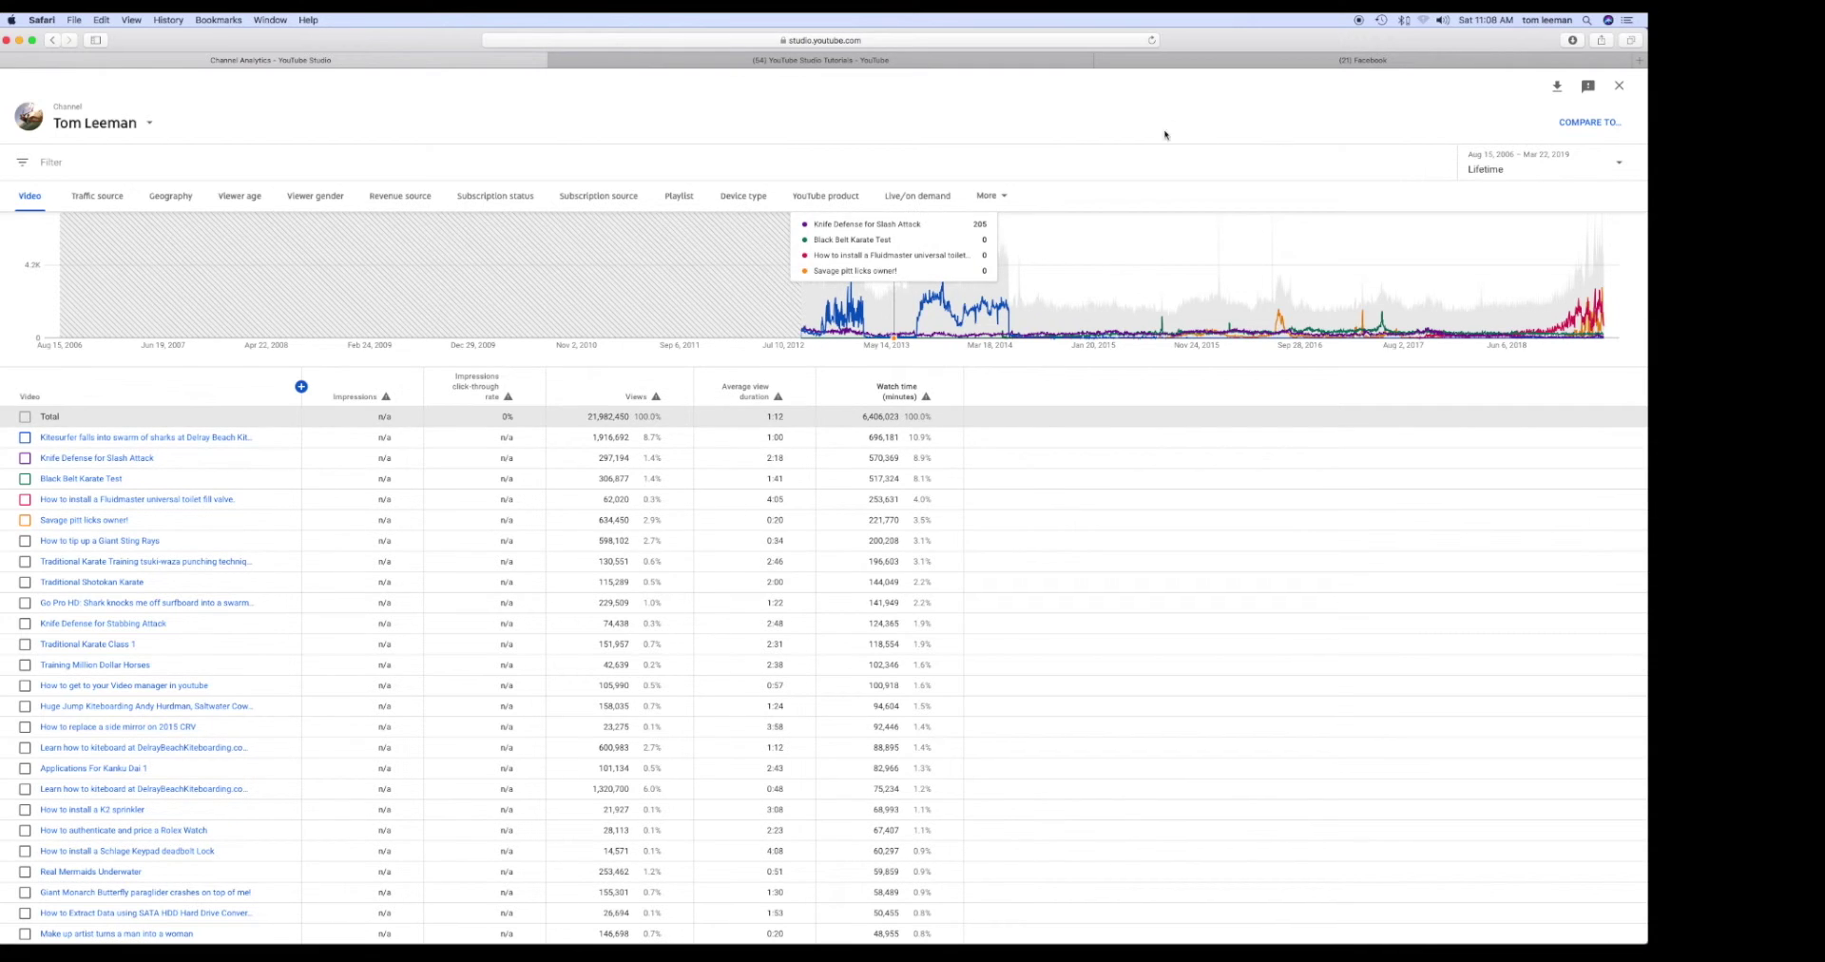
click(1619, 86)
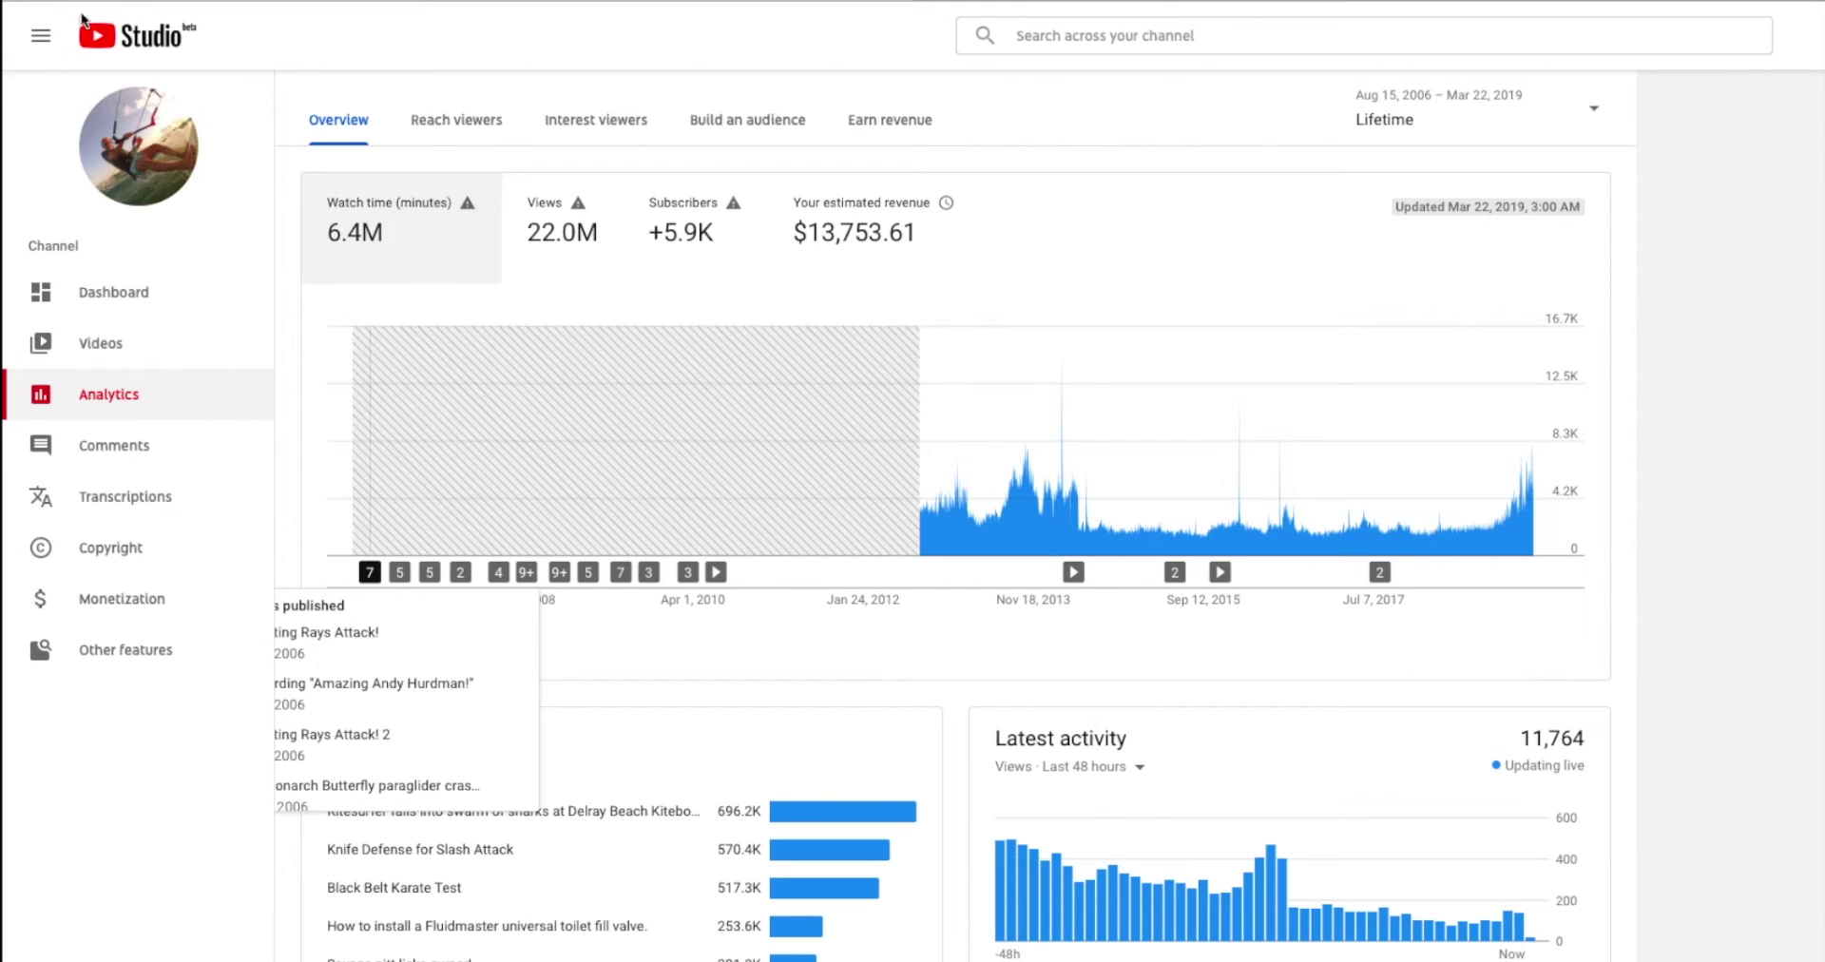
click(40, 37)
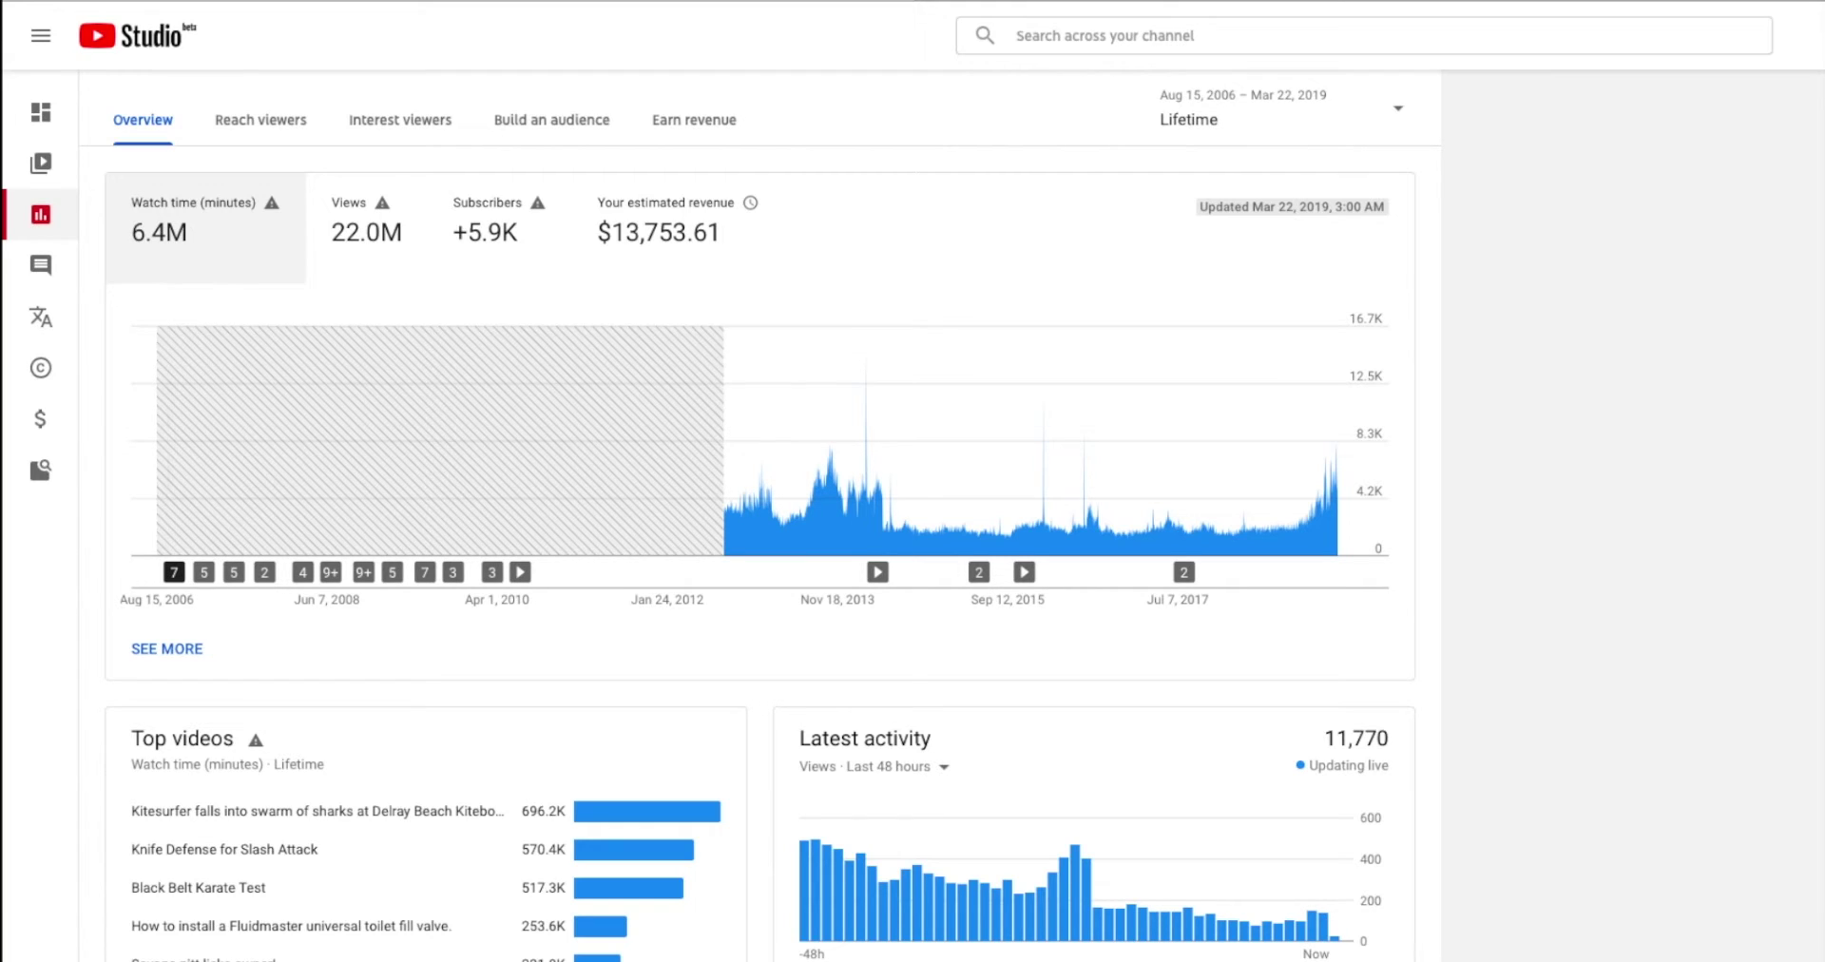
click(41, 36)
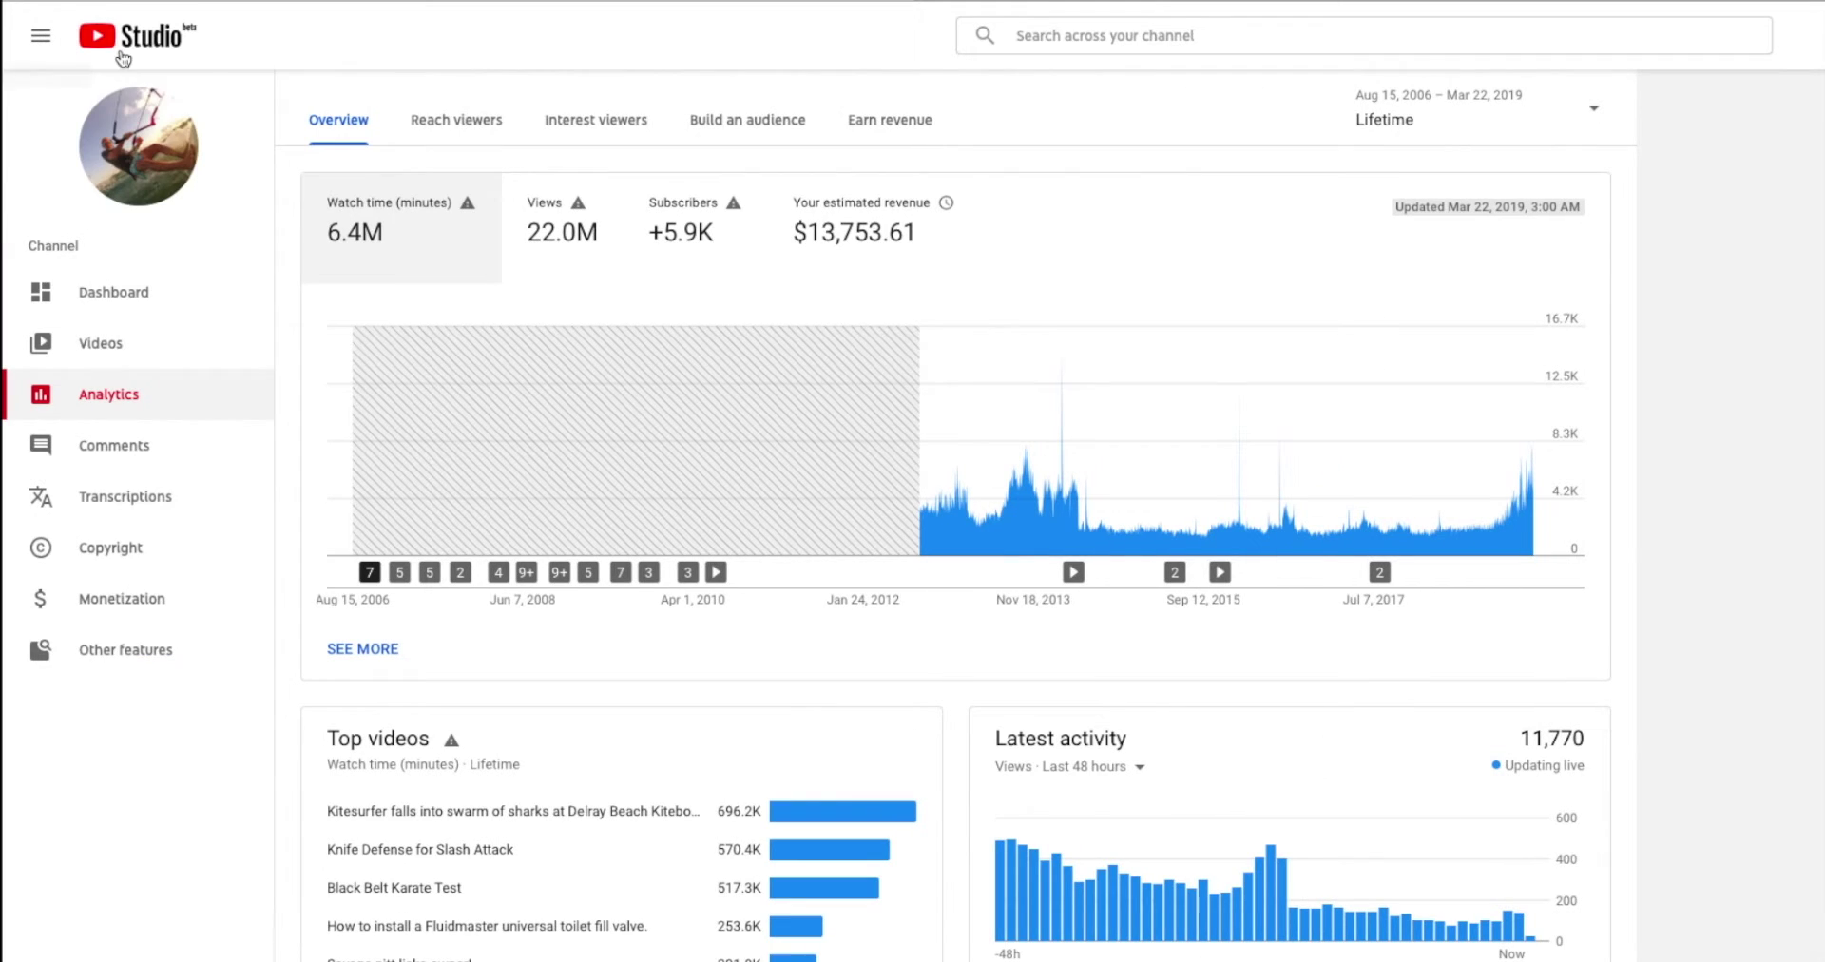
mouse_move(371, 573)
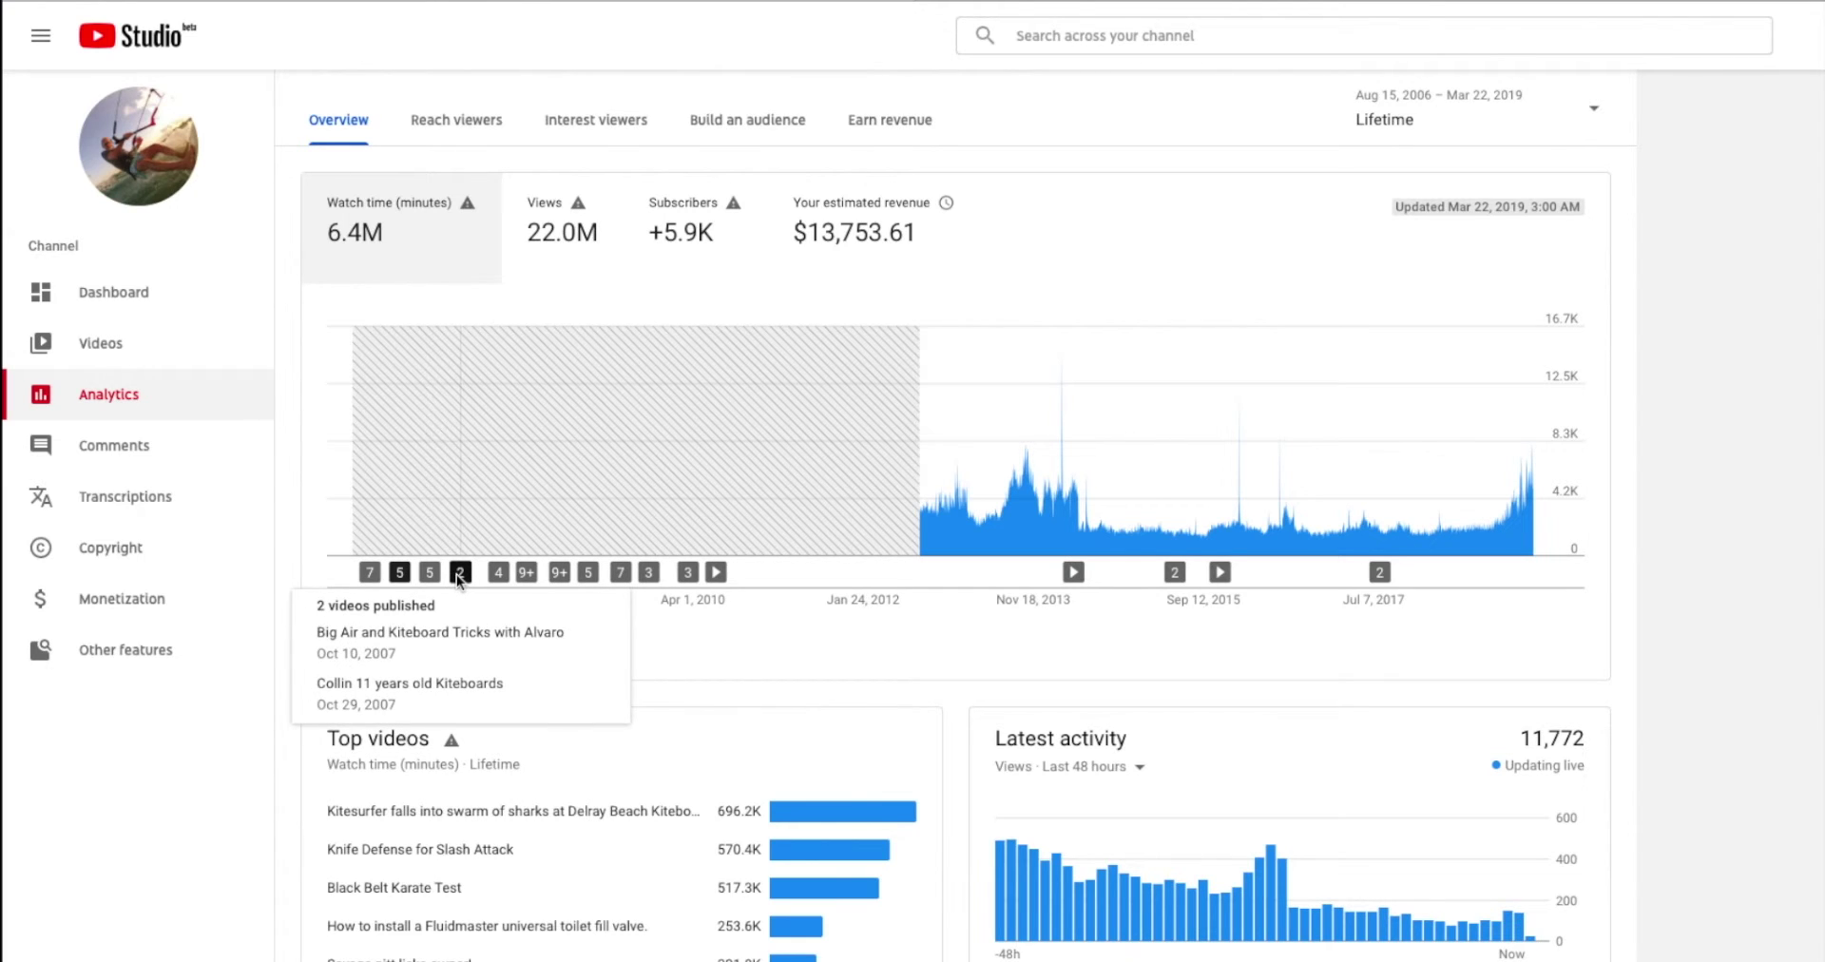
mouse_move(526, 573)
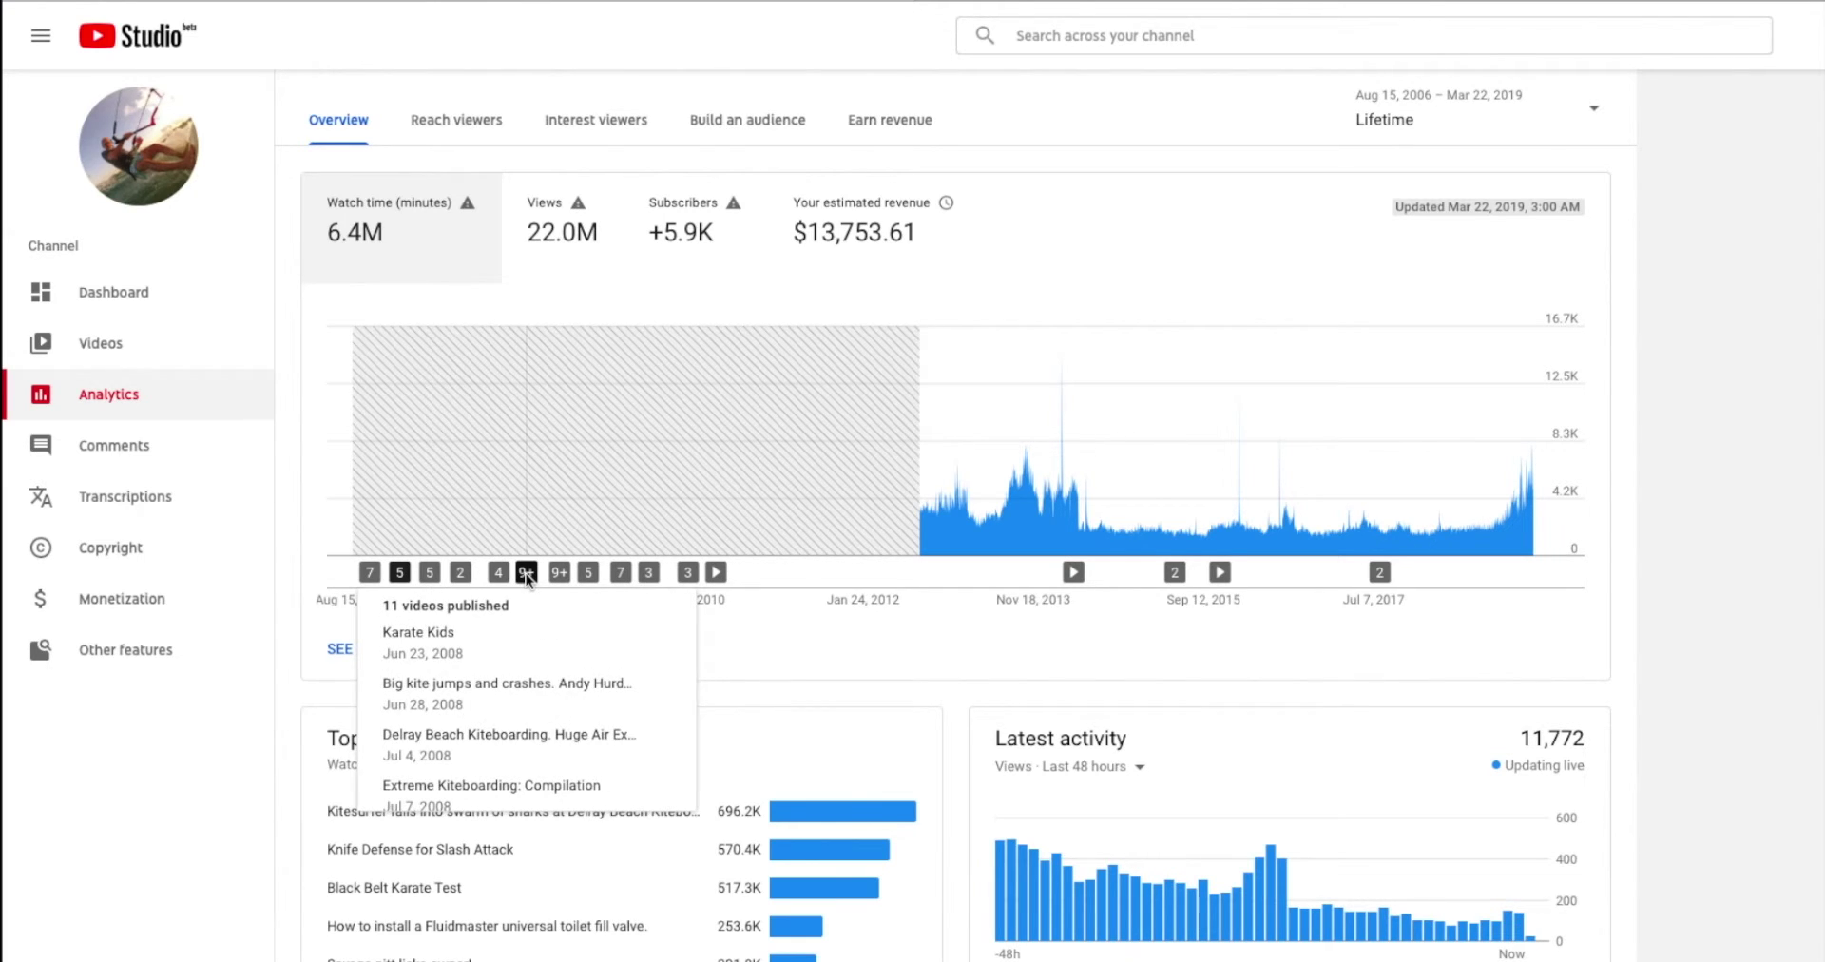
mouse_move(590, 572)
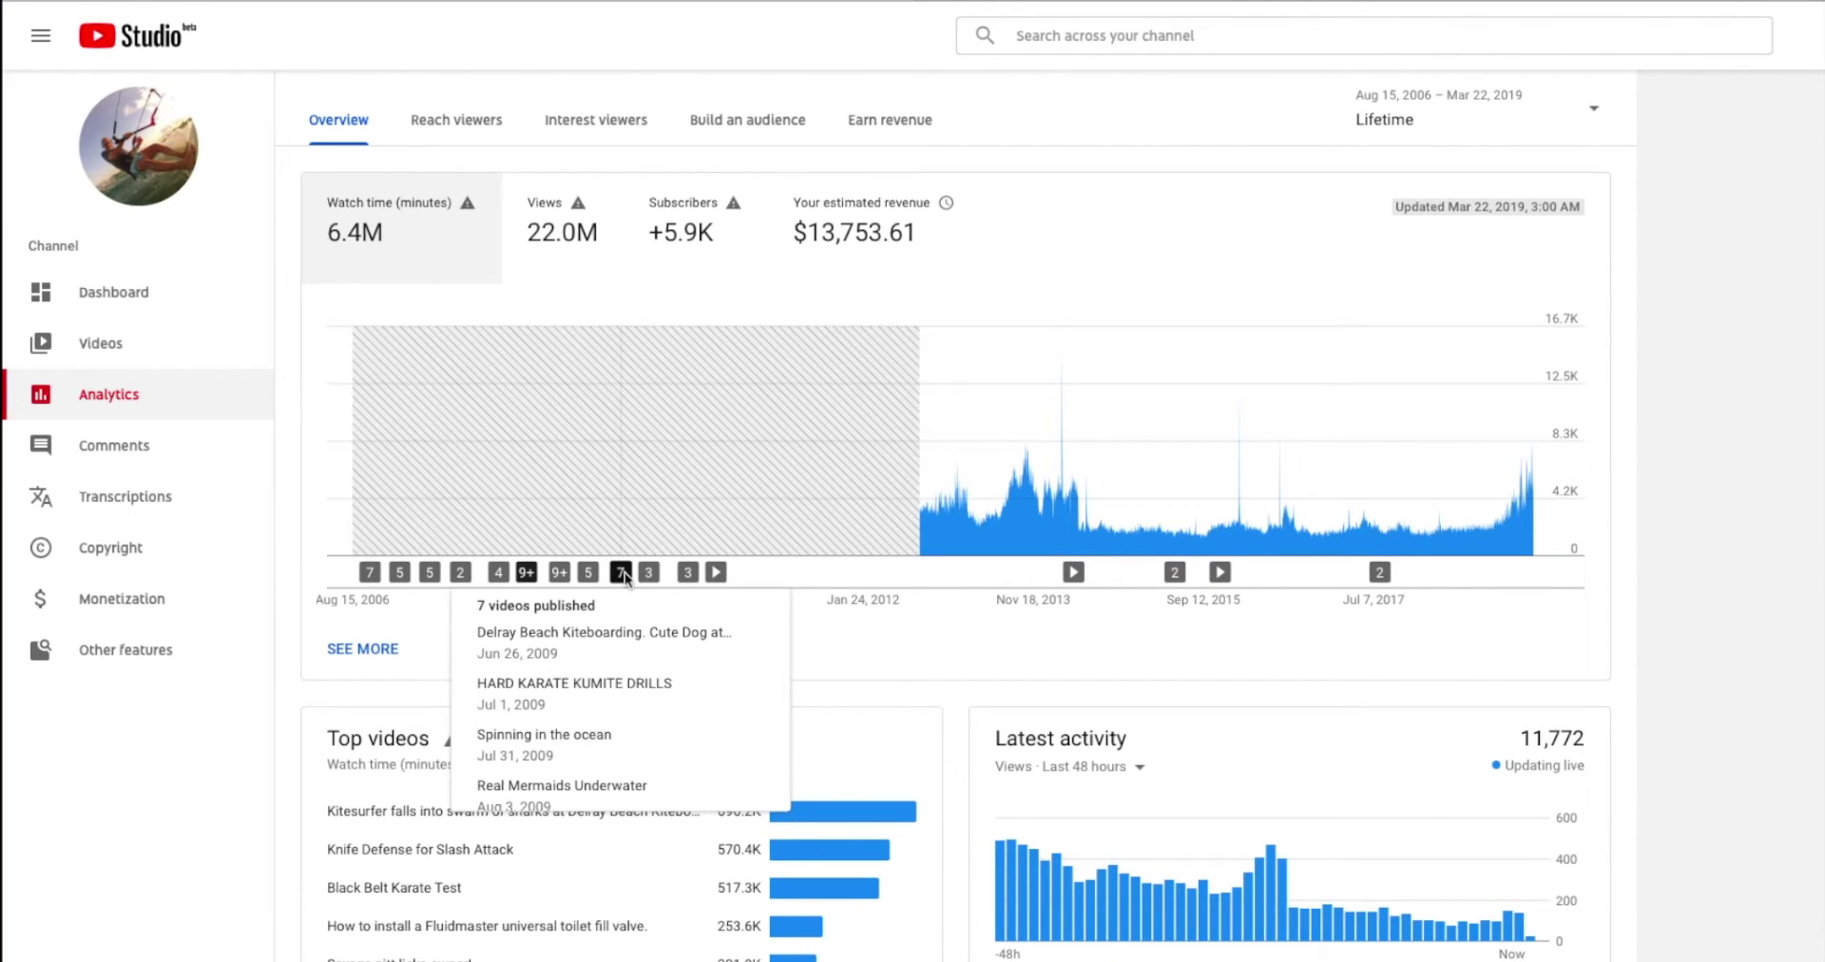
mouse_move(688, 573)
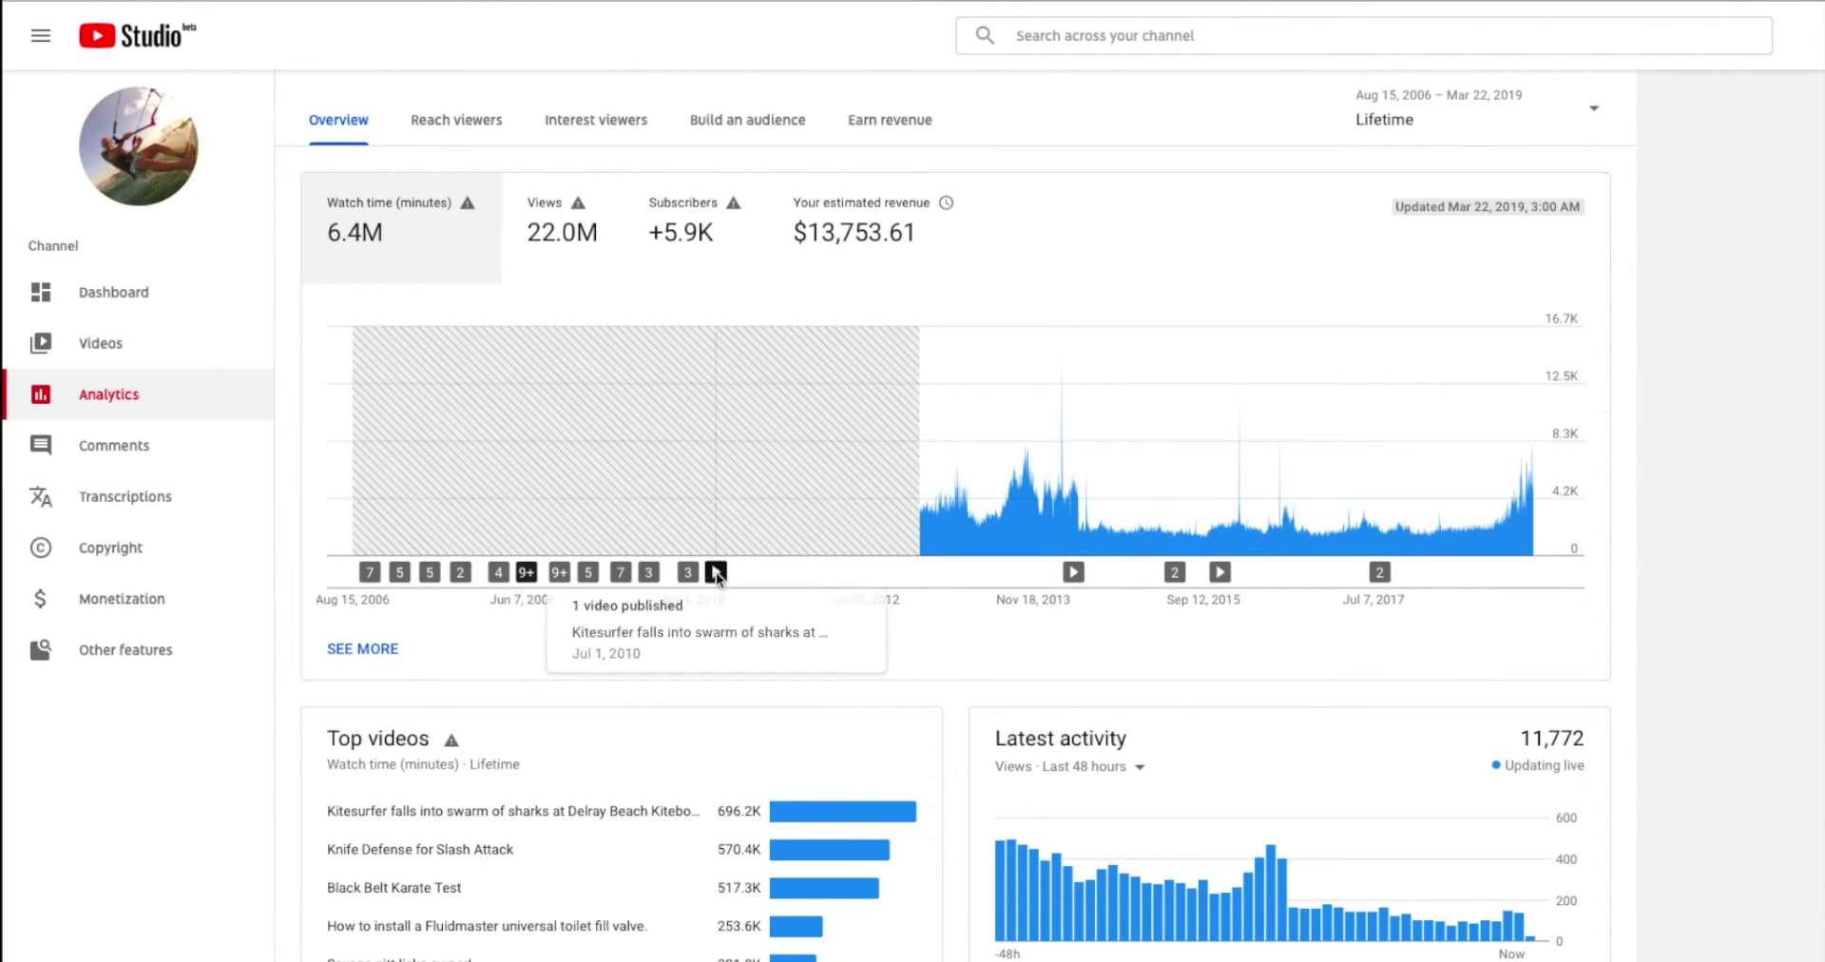
mouse_move(1072, 573)
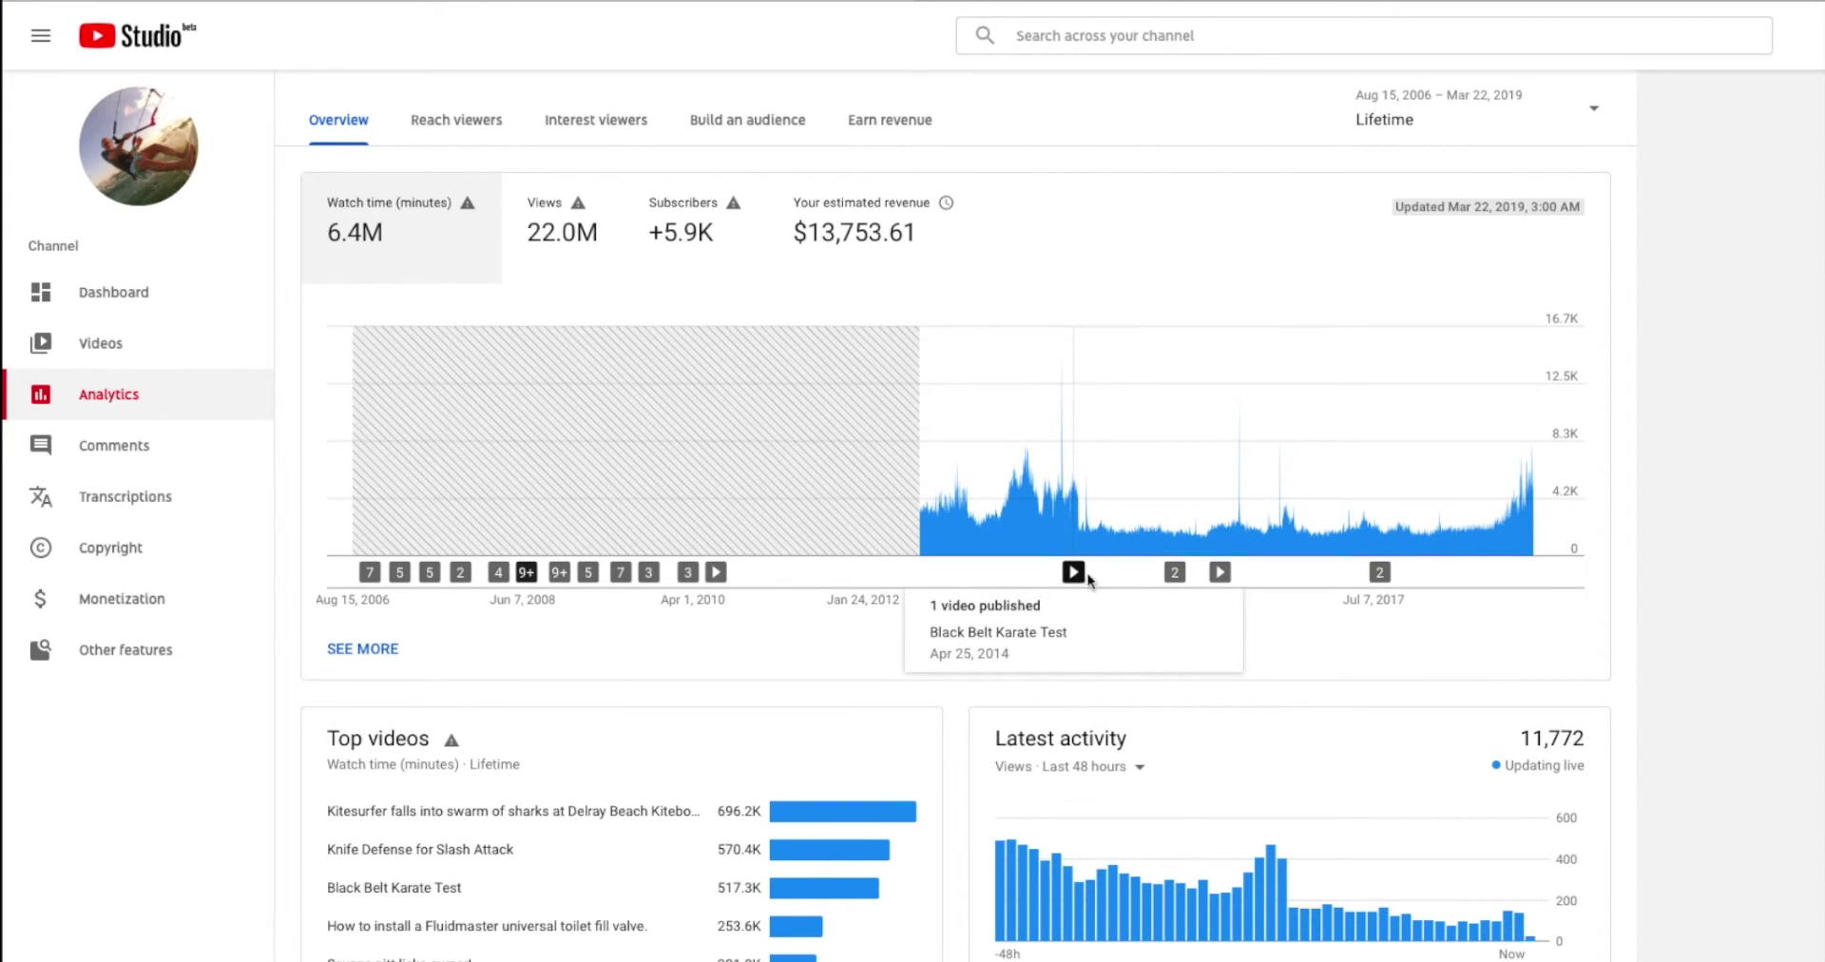
mouse_move(1220, 574)
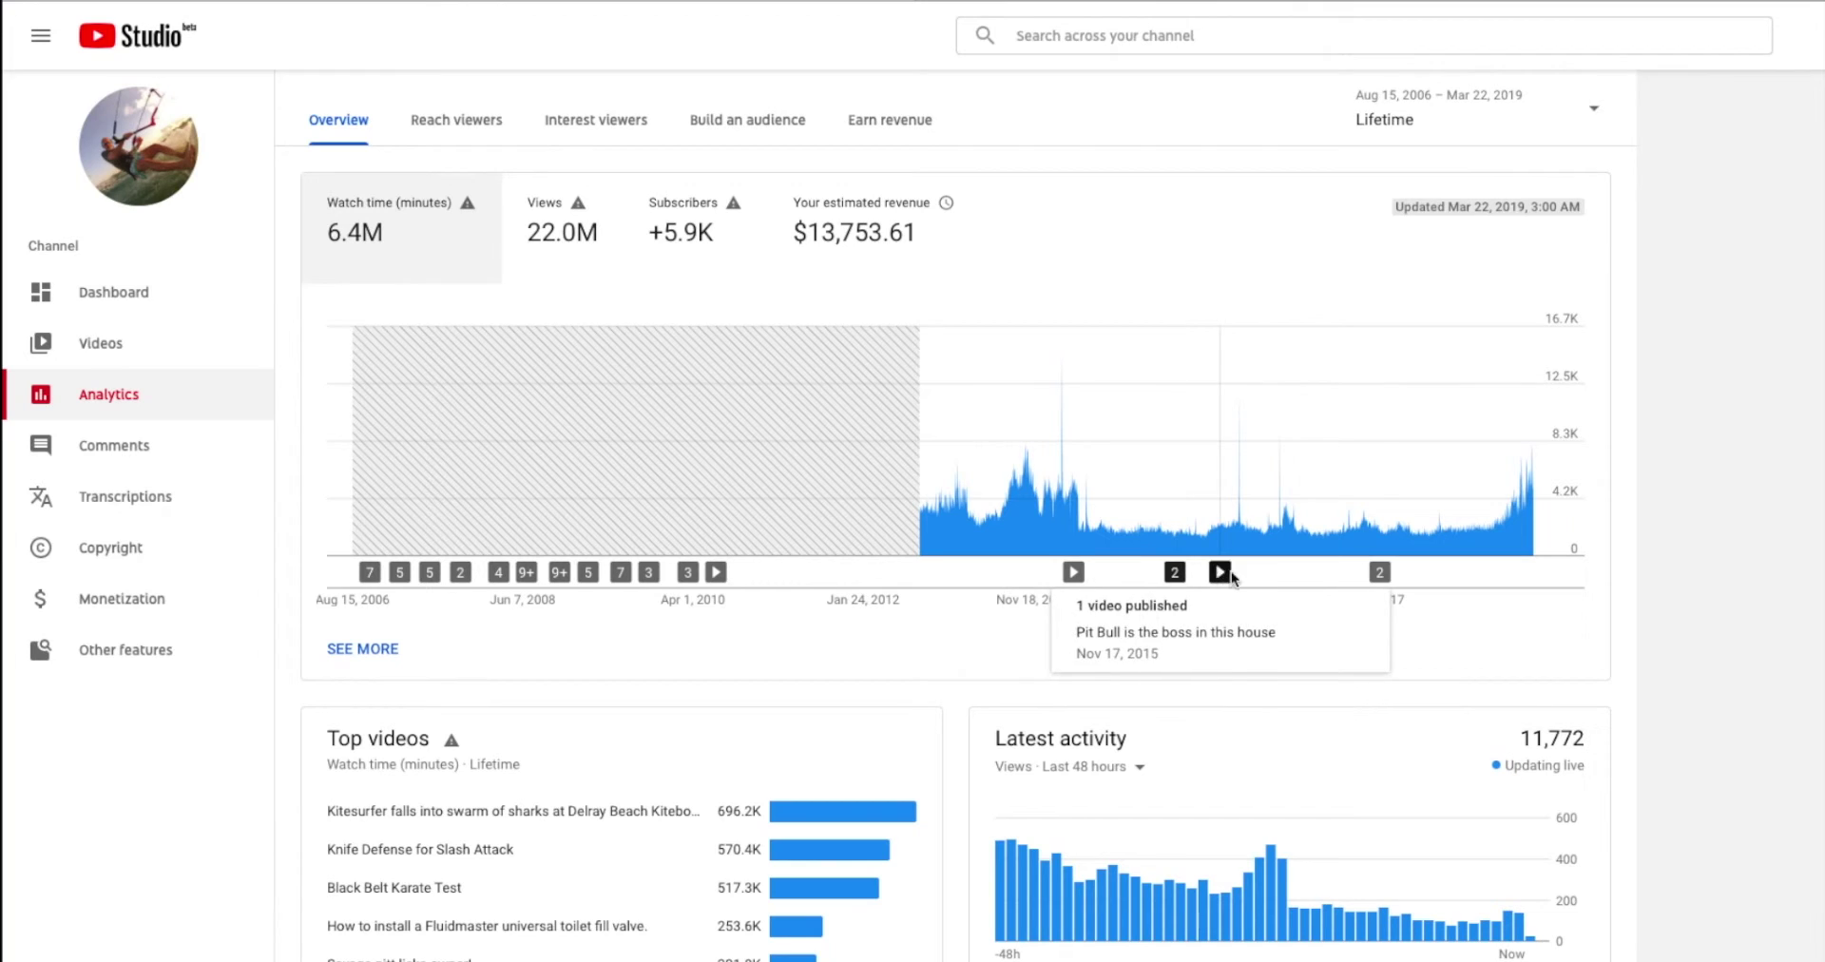
Step: Set the Analytics date range to Last 28 days and inspect the chart's video markers
click(1591, 117)
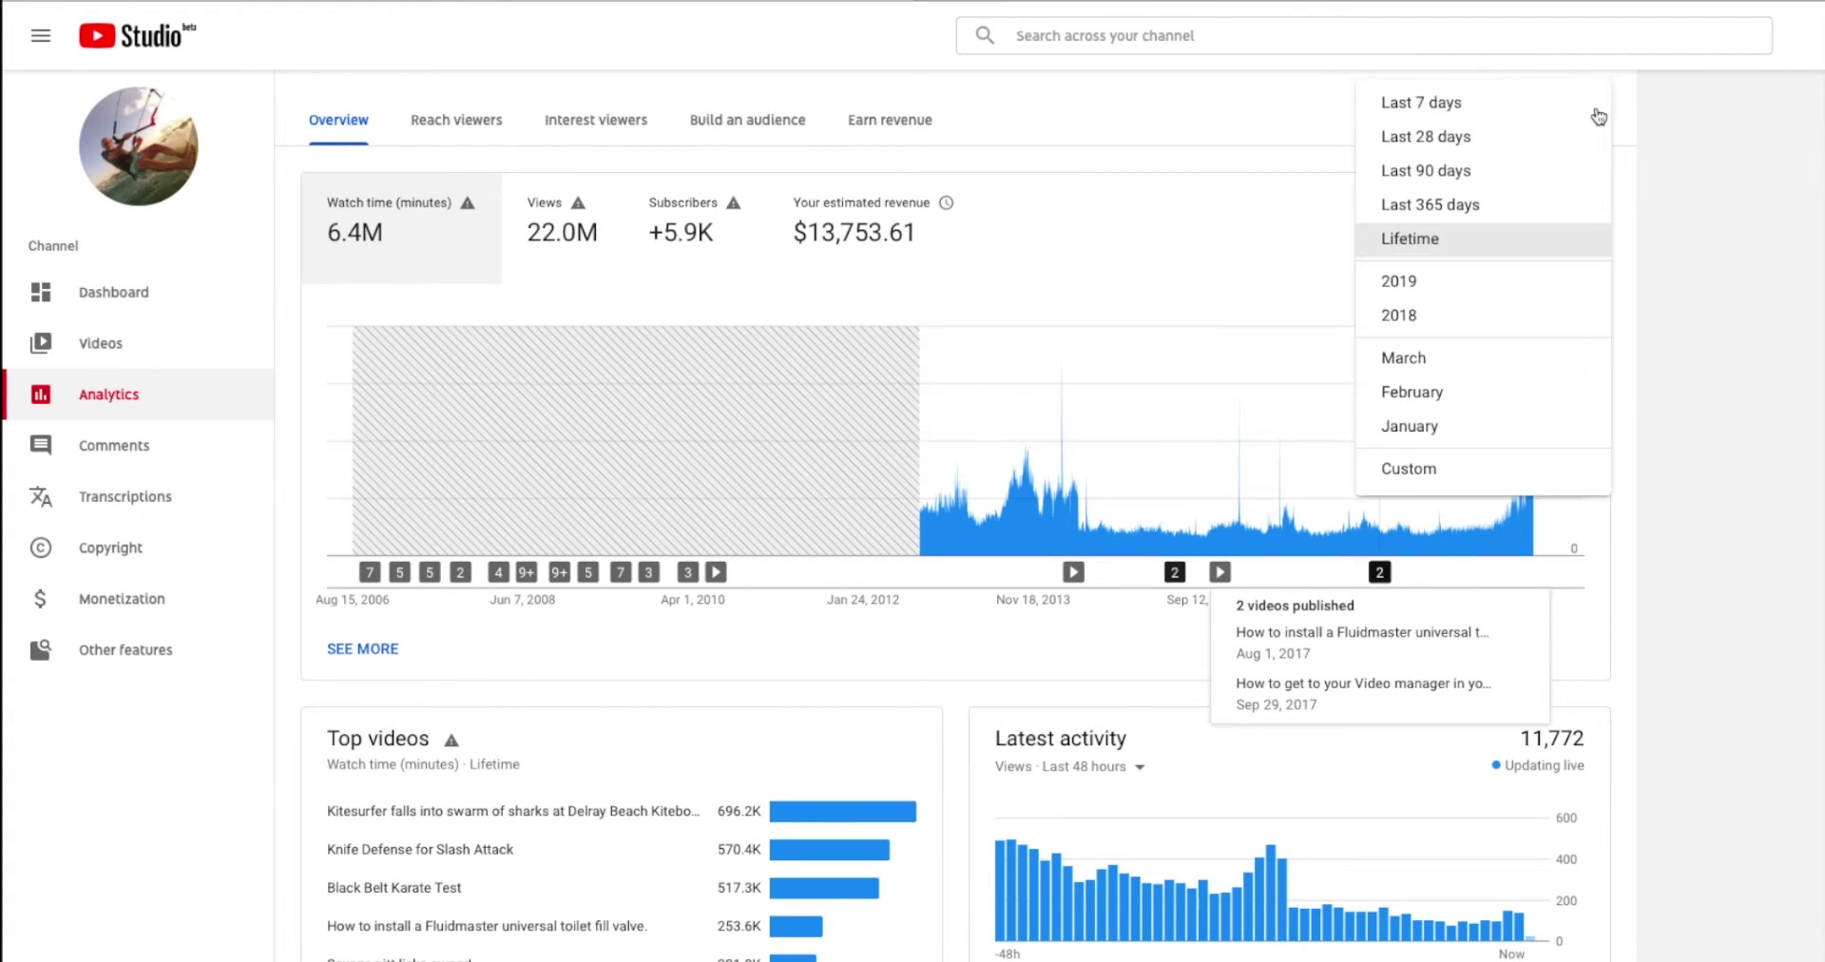
click(1468, 134)
mouse_move(1534, 571)
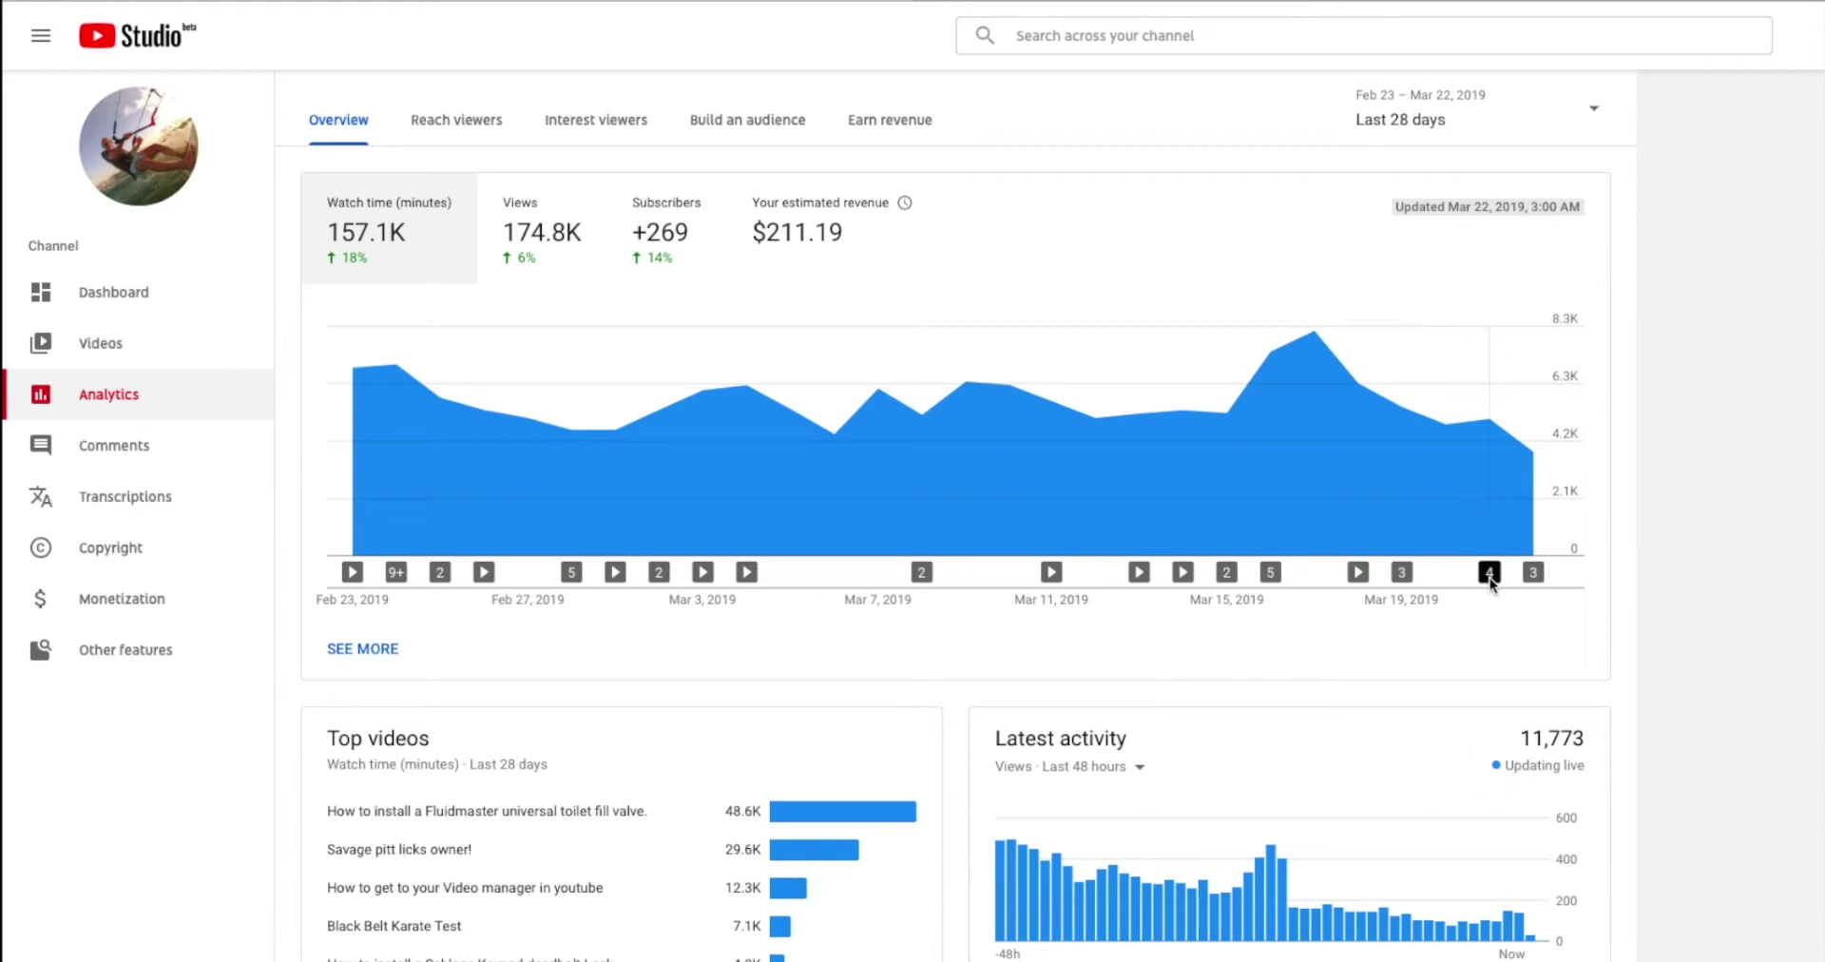
mouse_move(1404, 576)
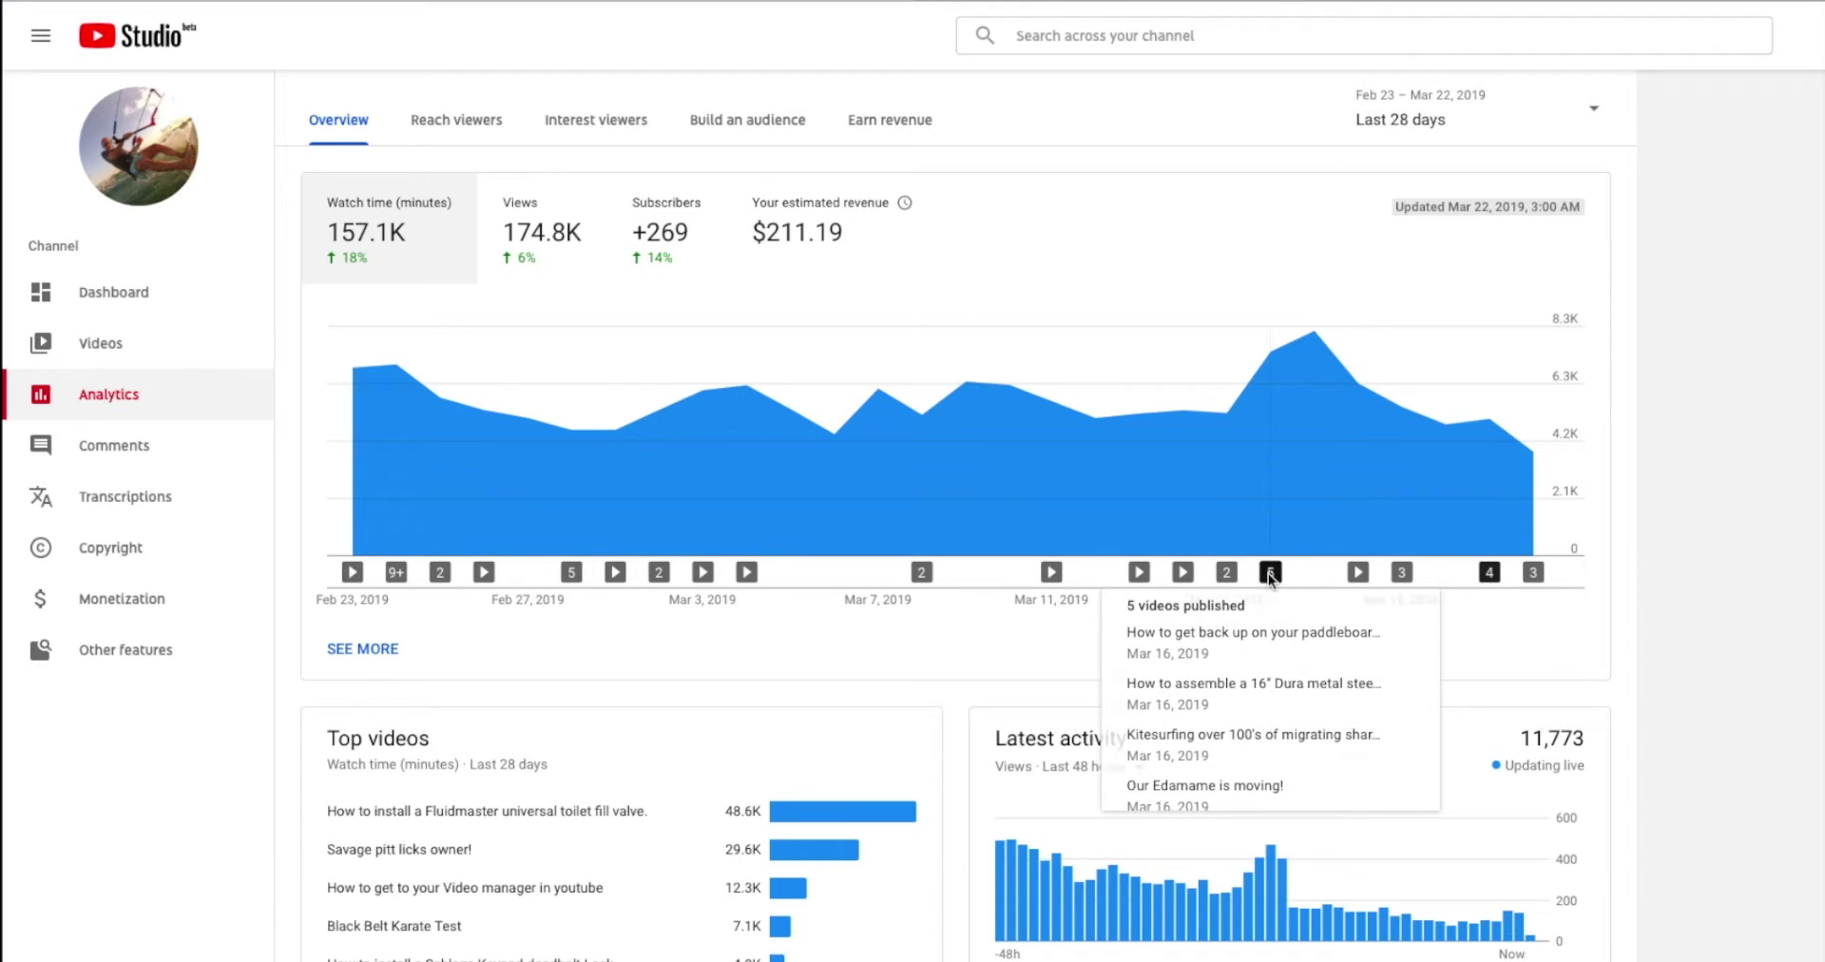
mouse_move(1226, 574)
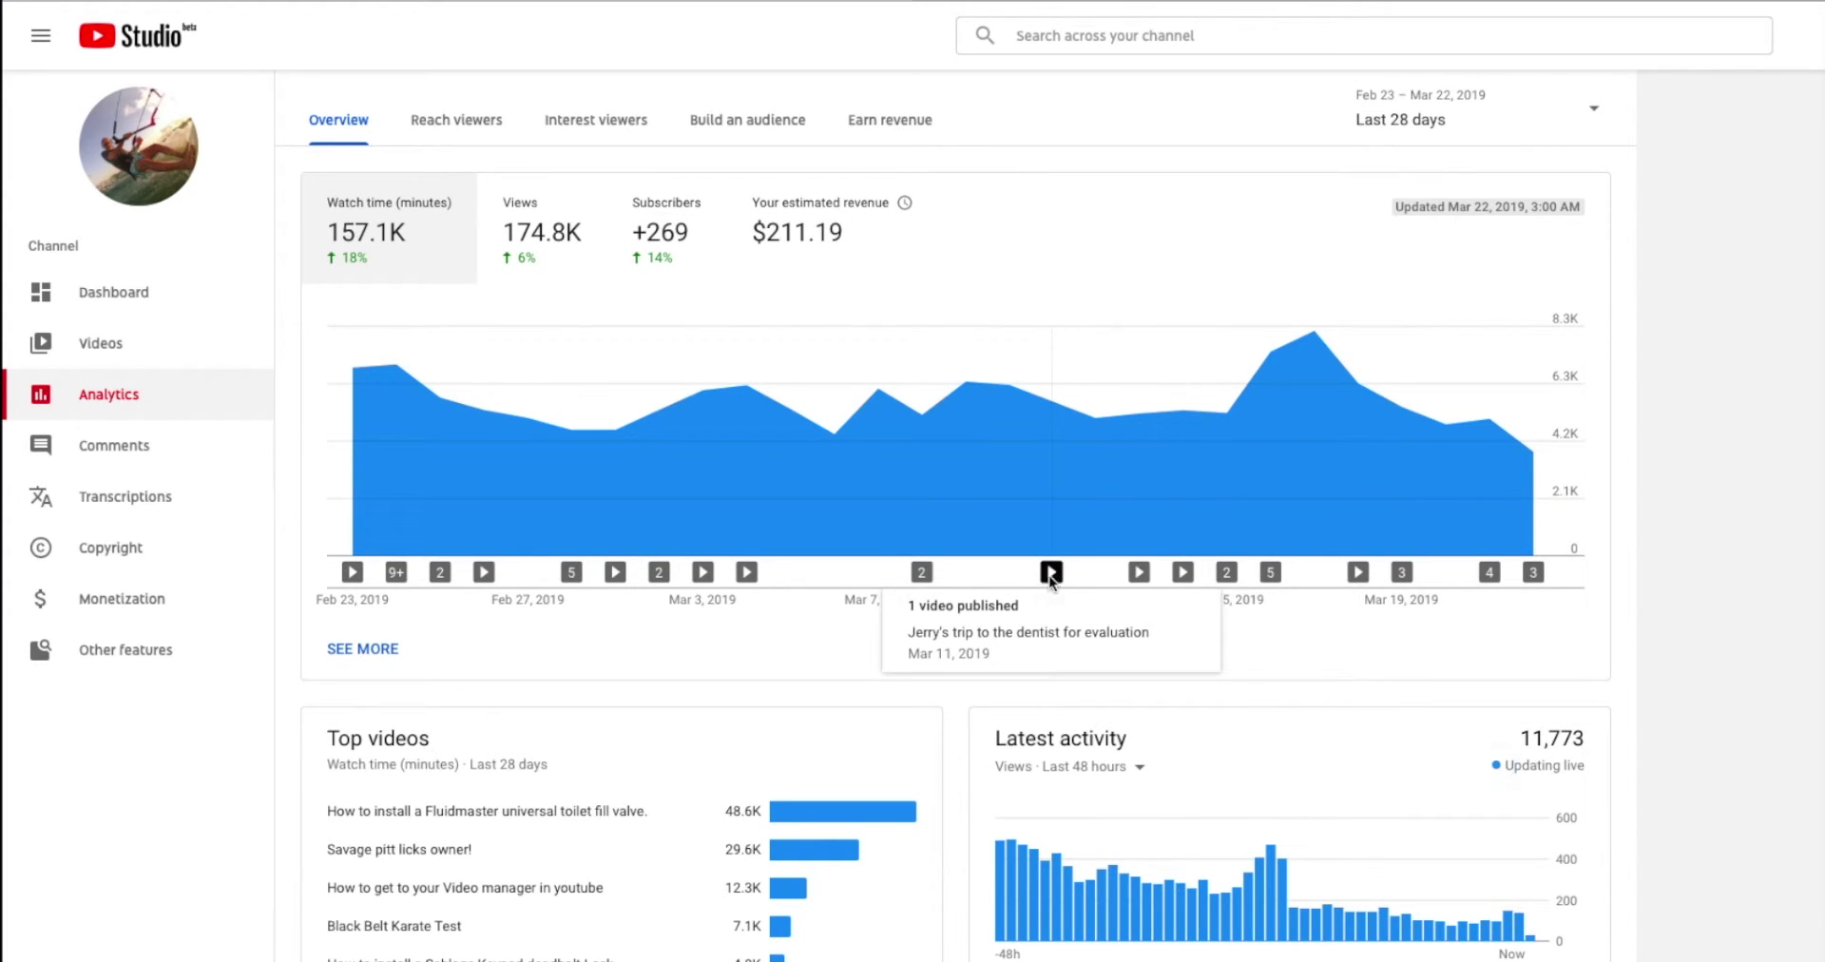
mouse_move(921, 574)
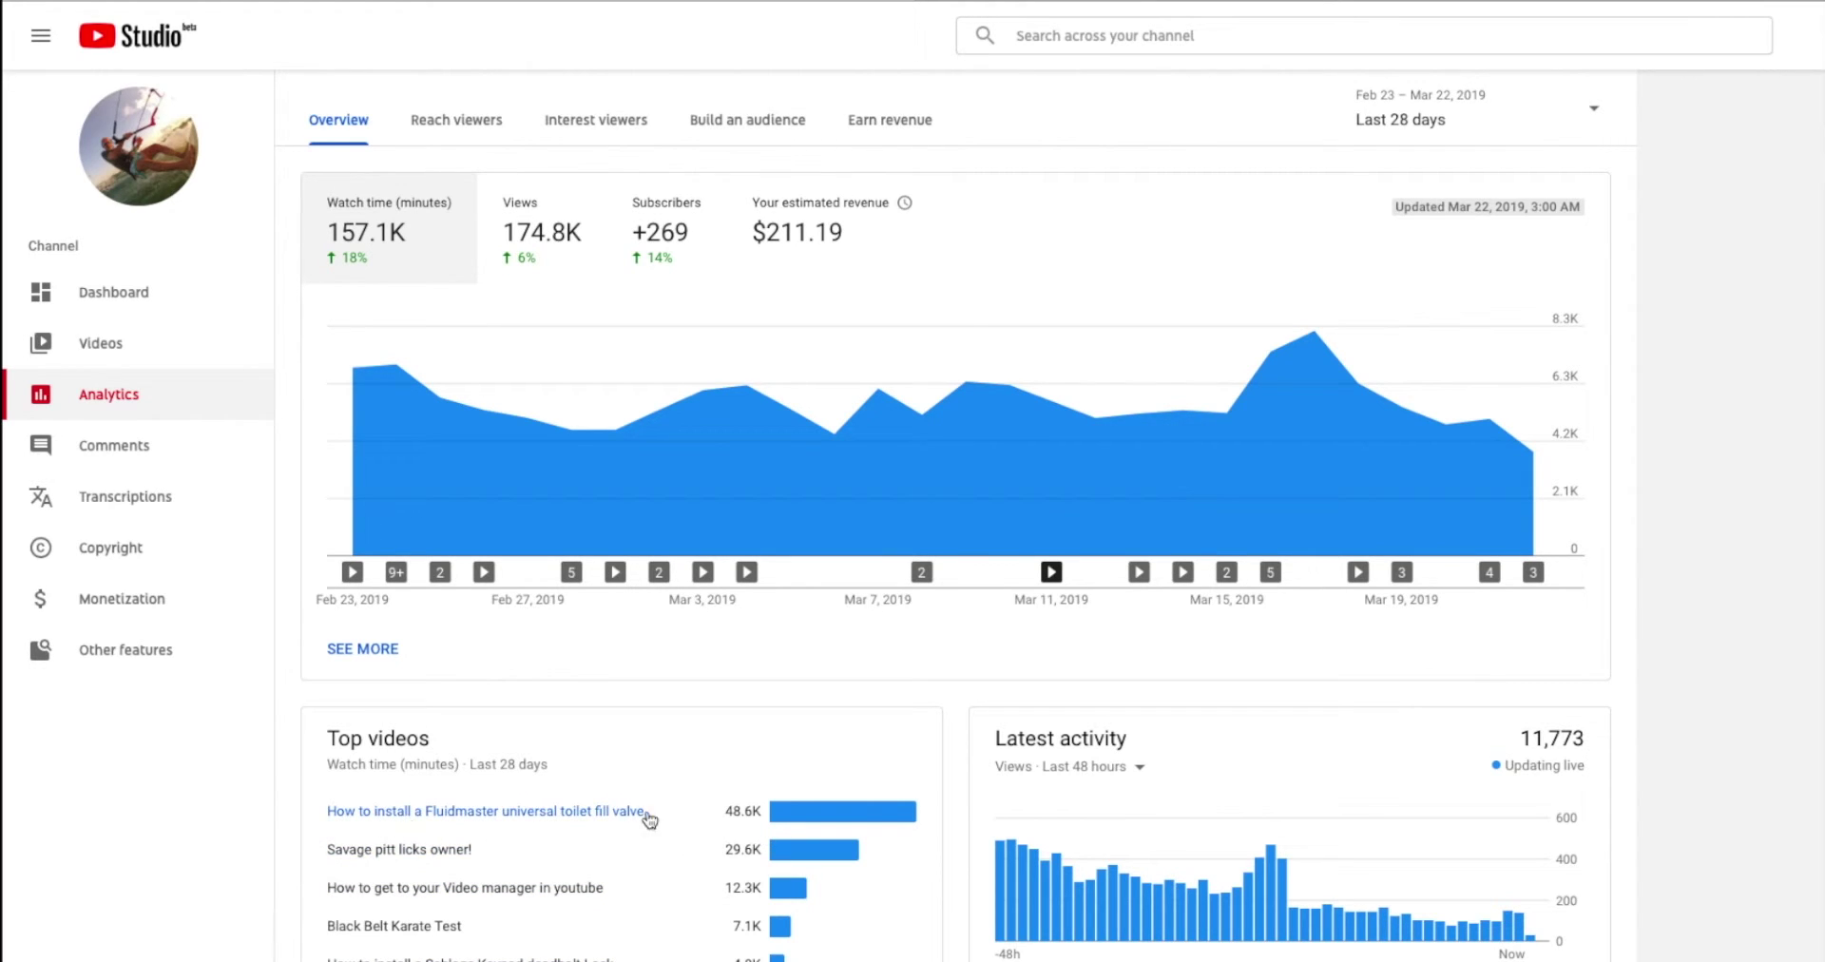
Step: Try Last 7 days, return to Last 28 days, and view the Reach viewers tab
click(1592, 115)
click(1450, 107)
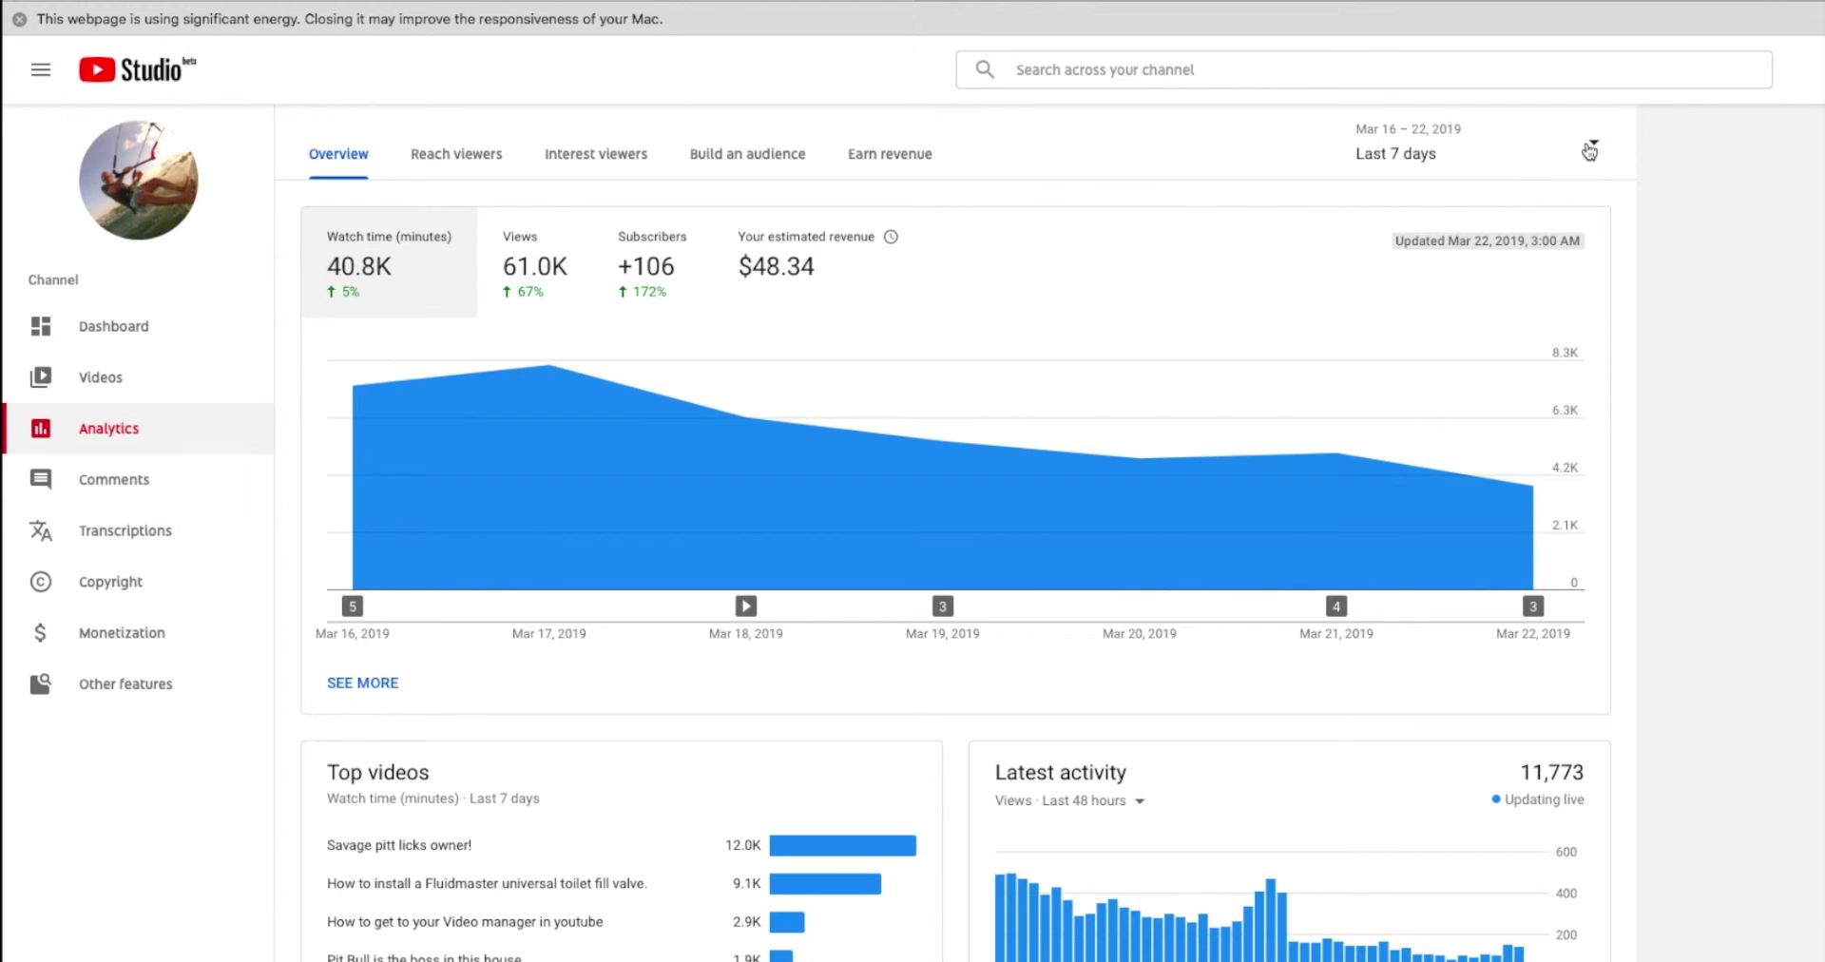
click(1589, 151)
click(1457, 177)
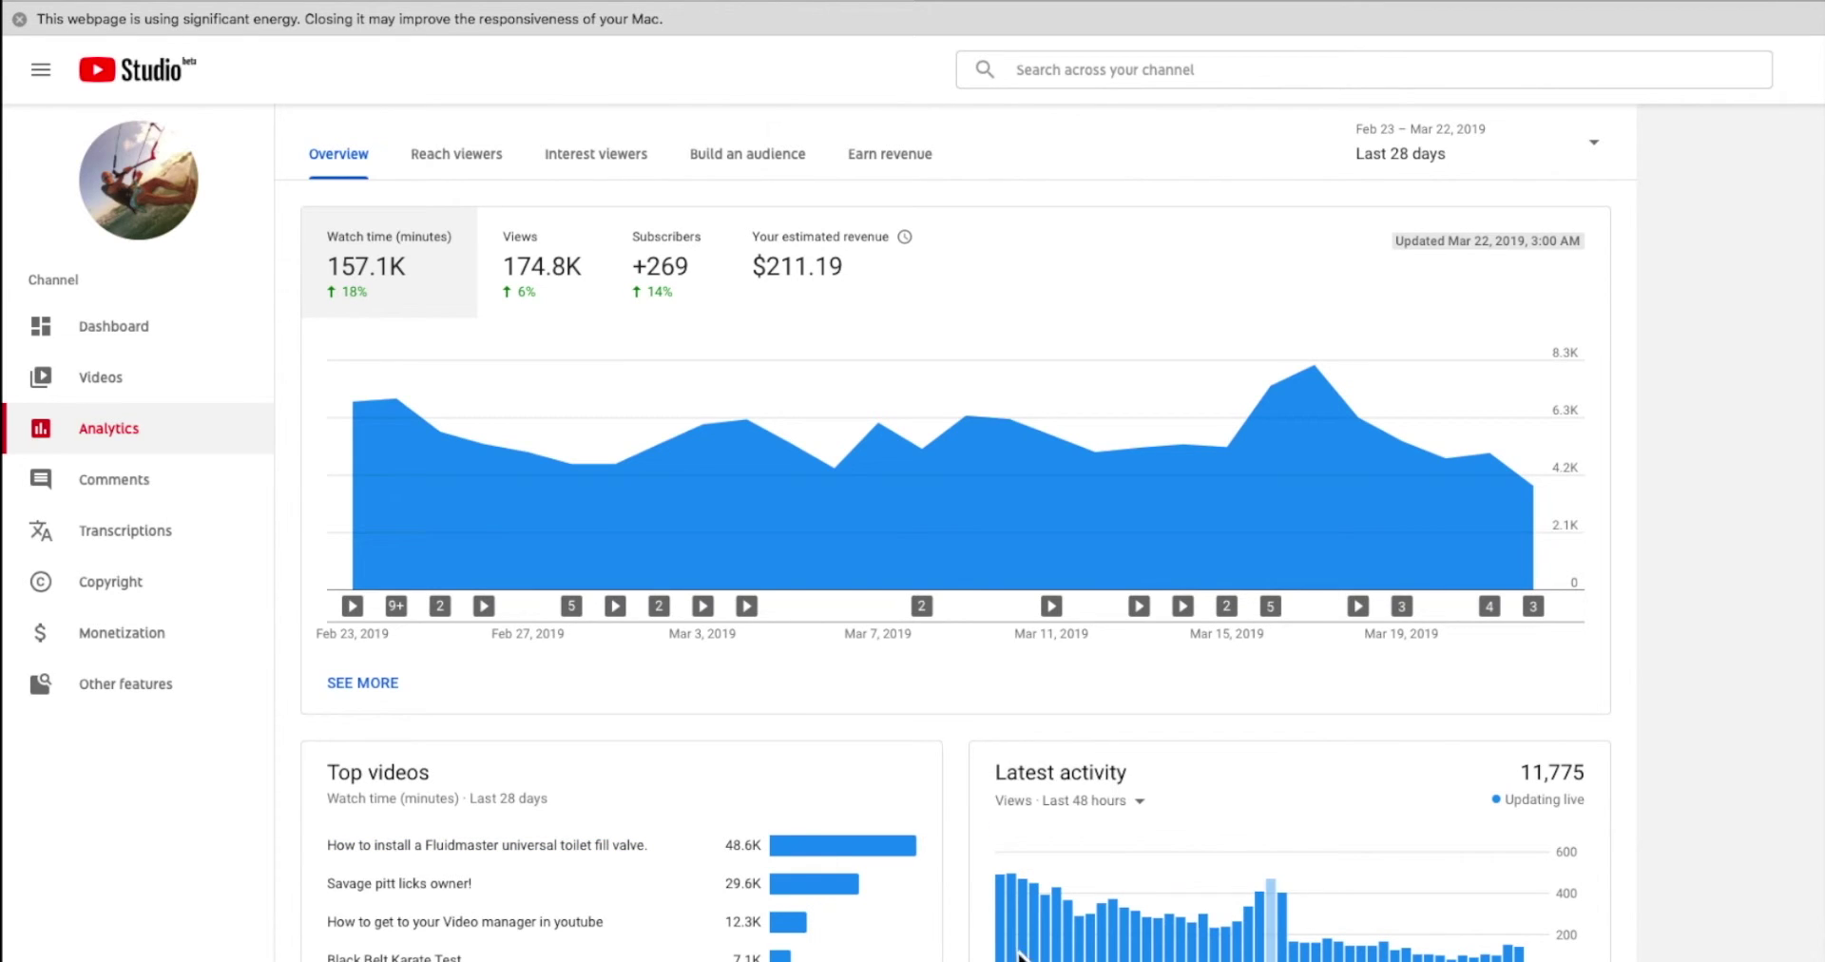
click(472, 165)
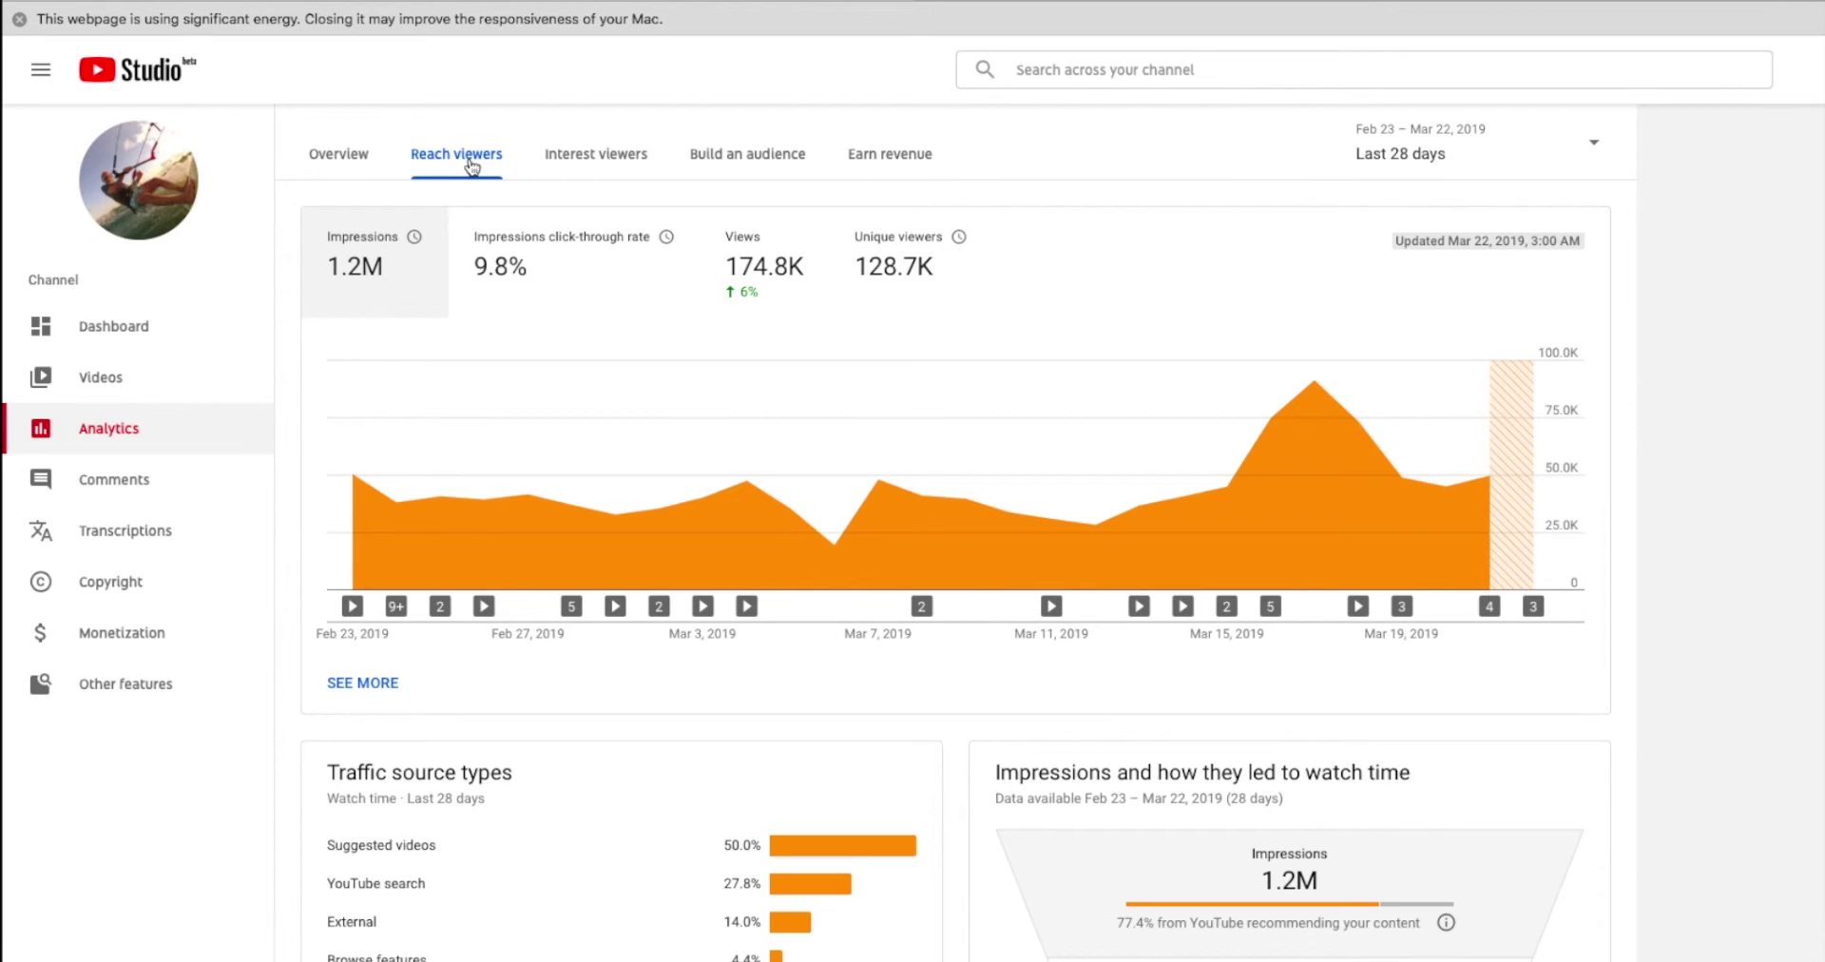
Step: Step through the Interest viewers and Build an audience tabs to Earn revenue: $211.19, 74.5K playbacks, $5.11 CPM
click(605, 158)
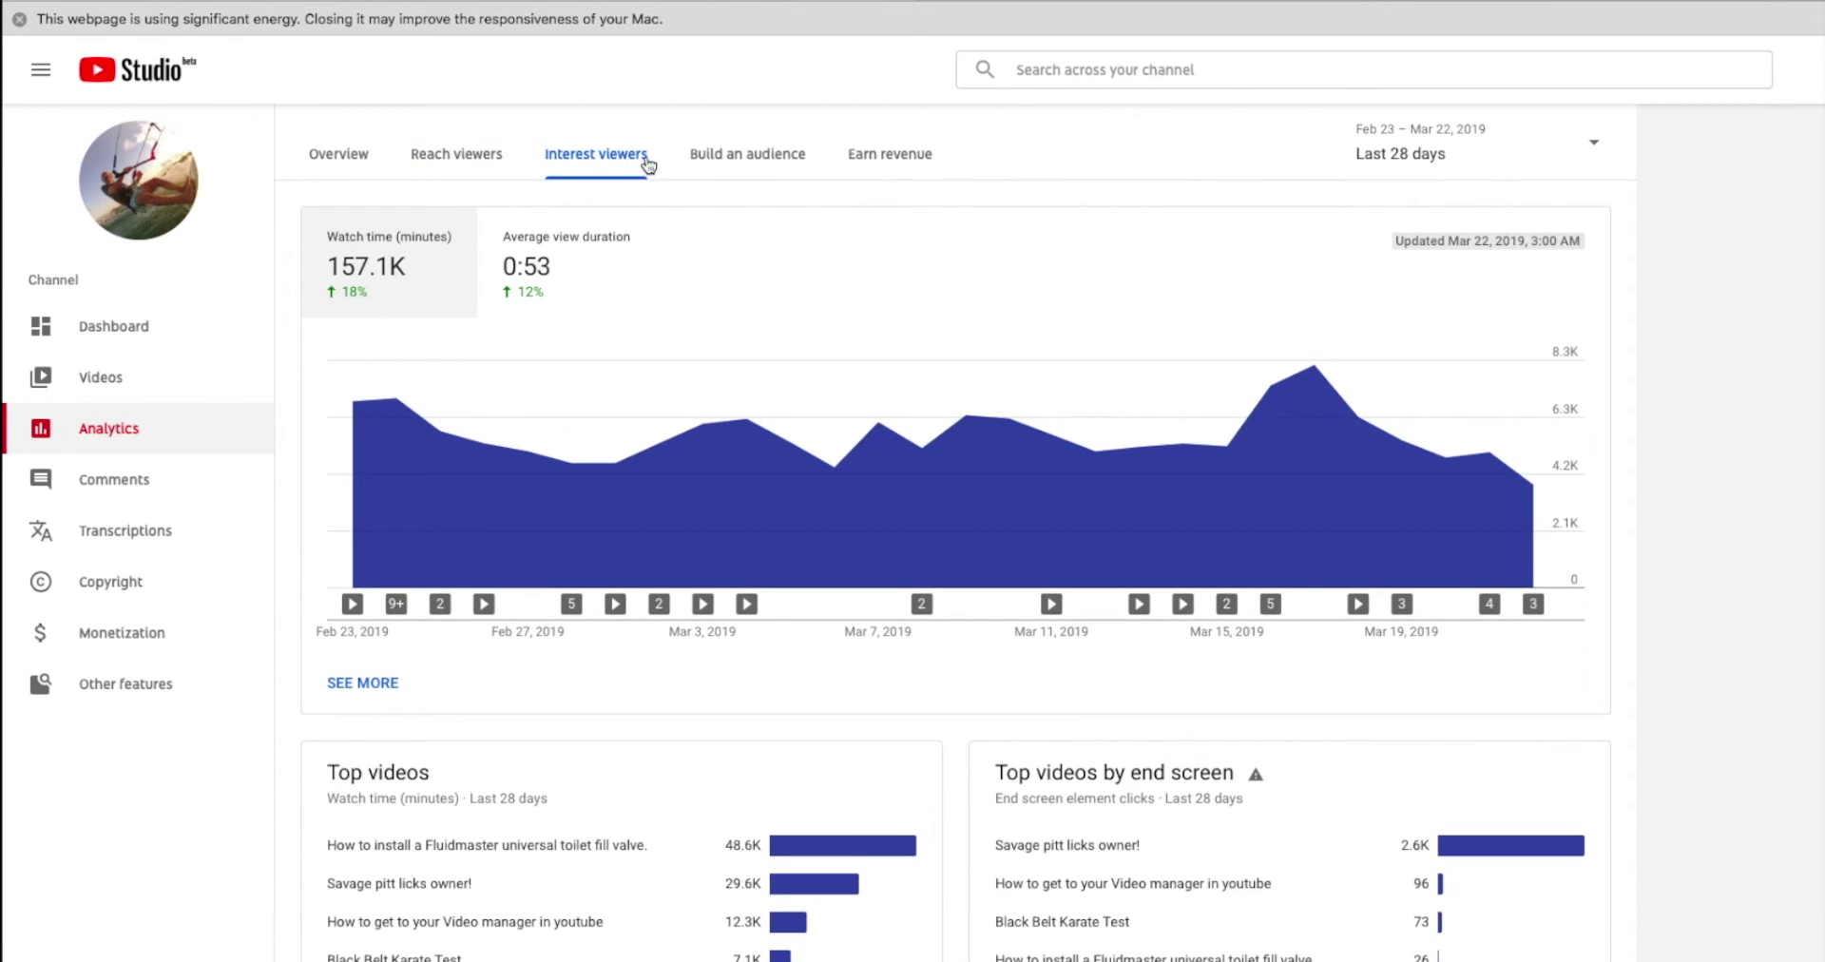
click(766, 162)
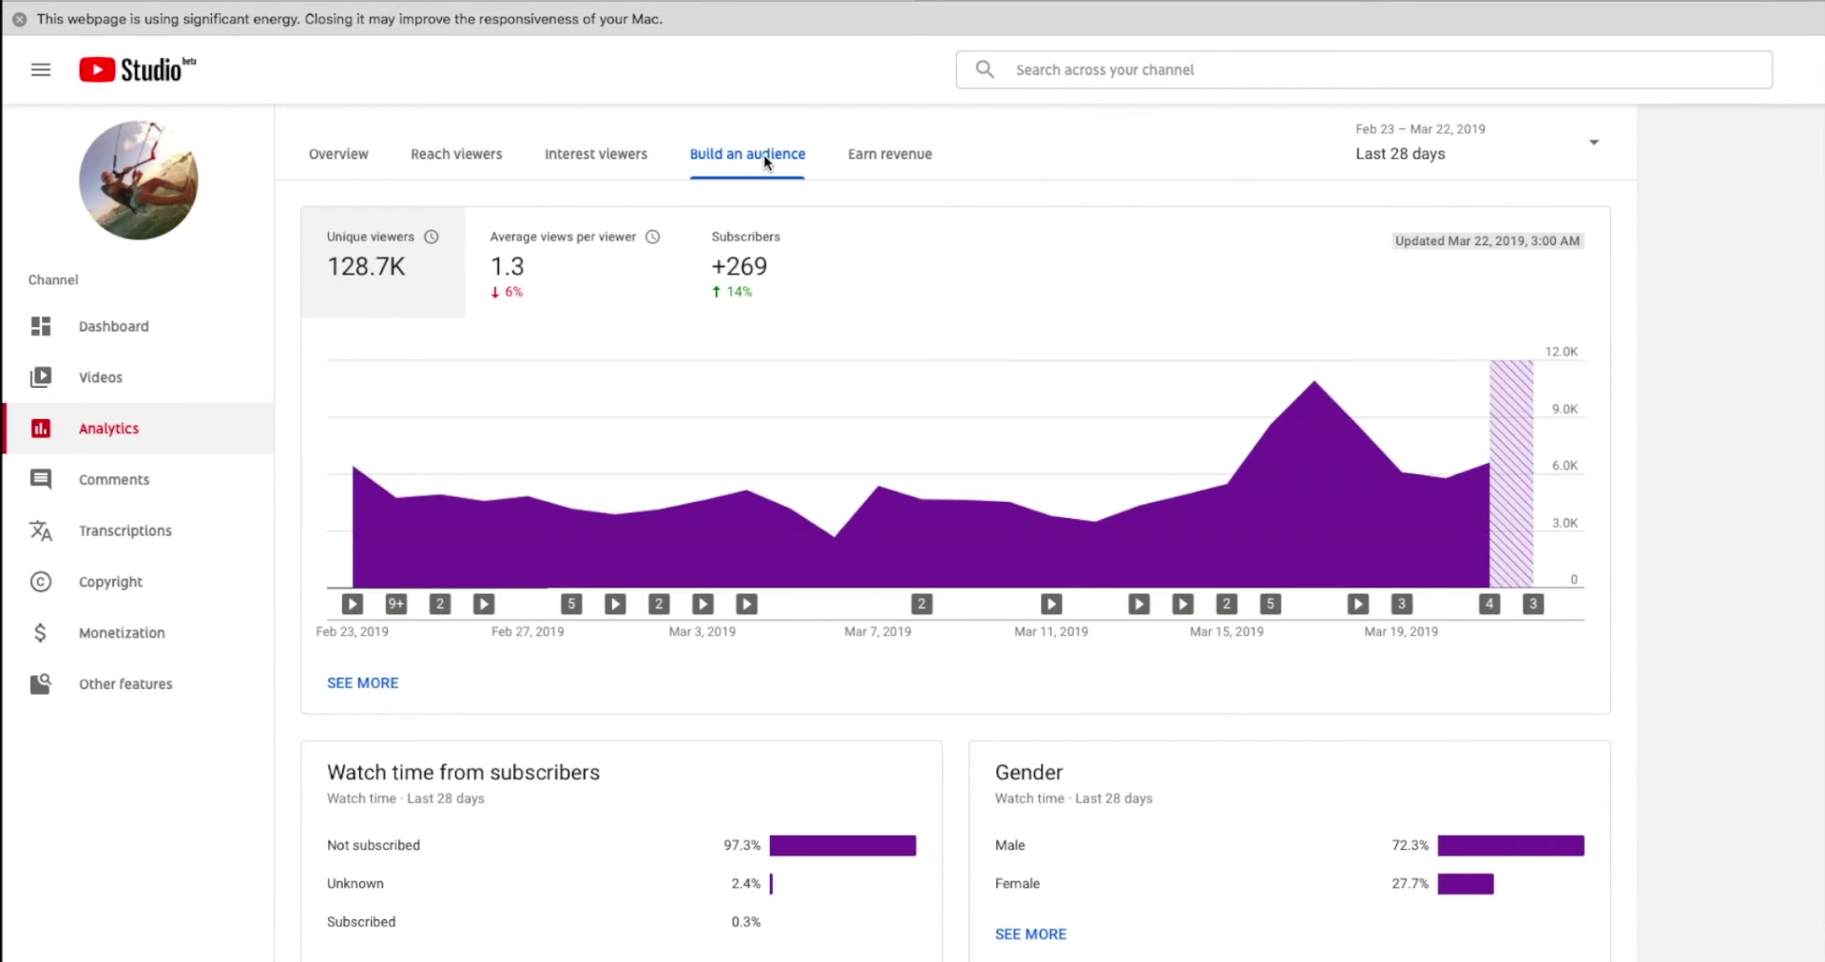
click(897, 155)
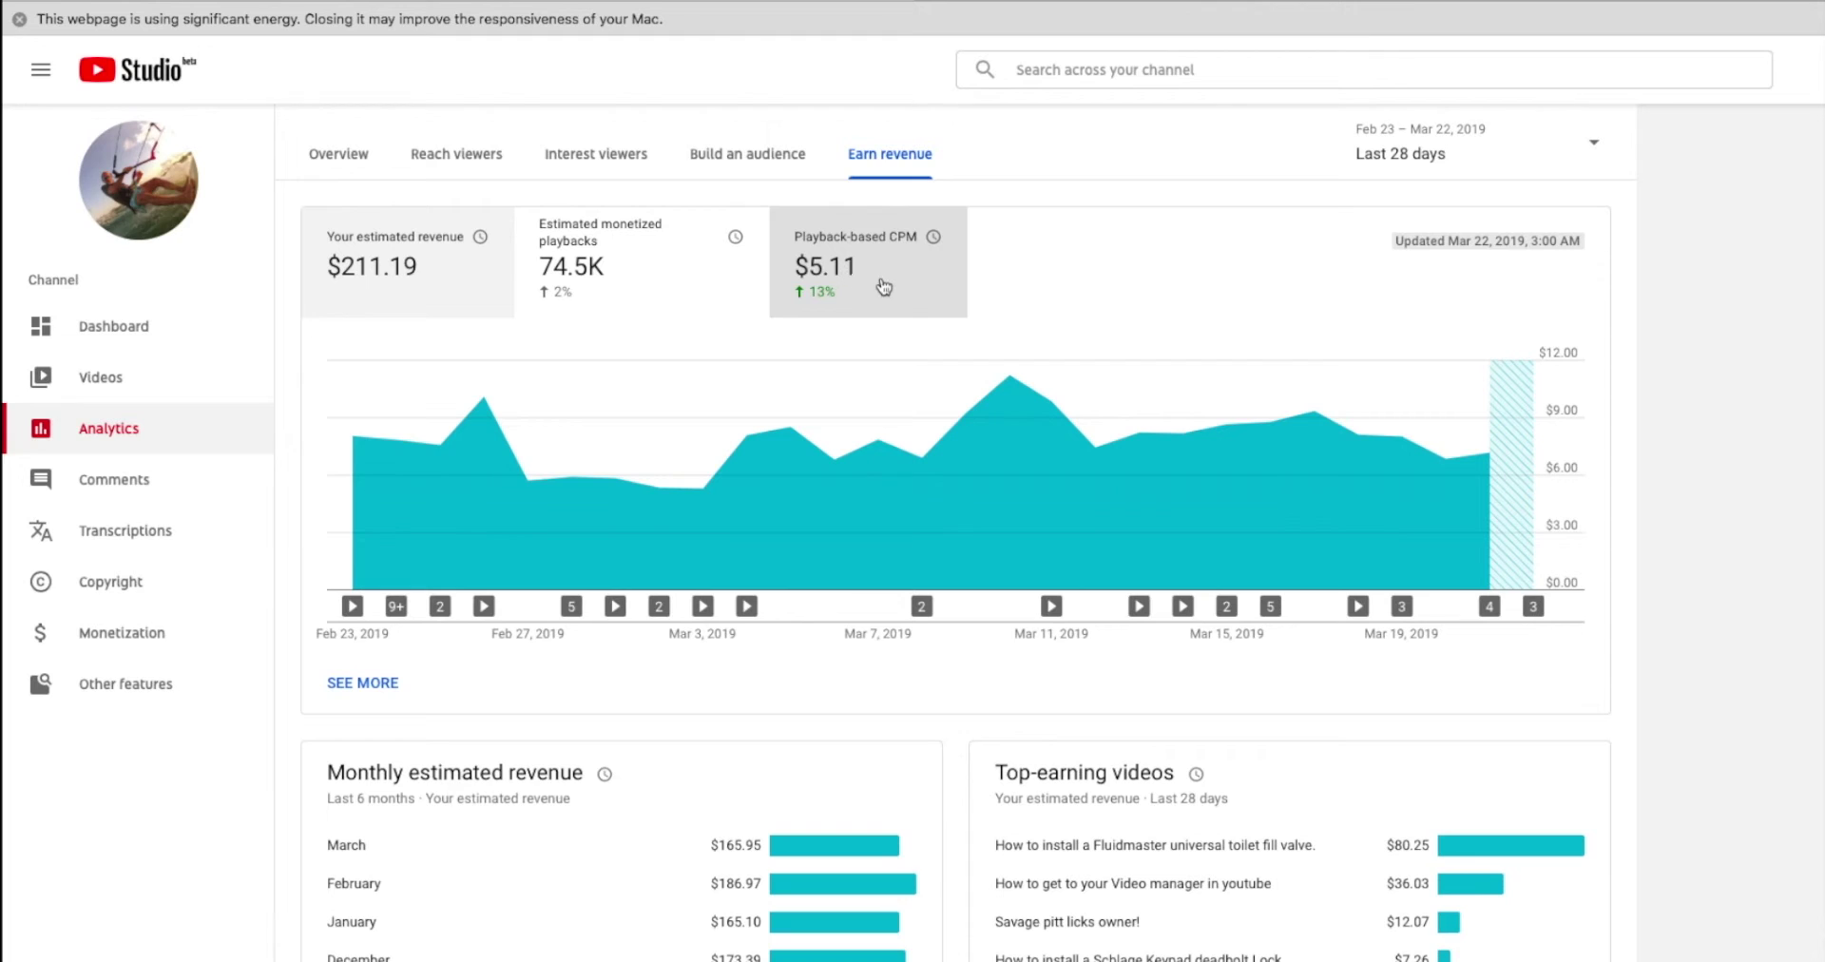
mouse_move(817, 303)
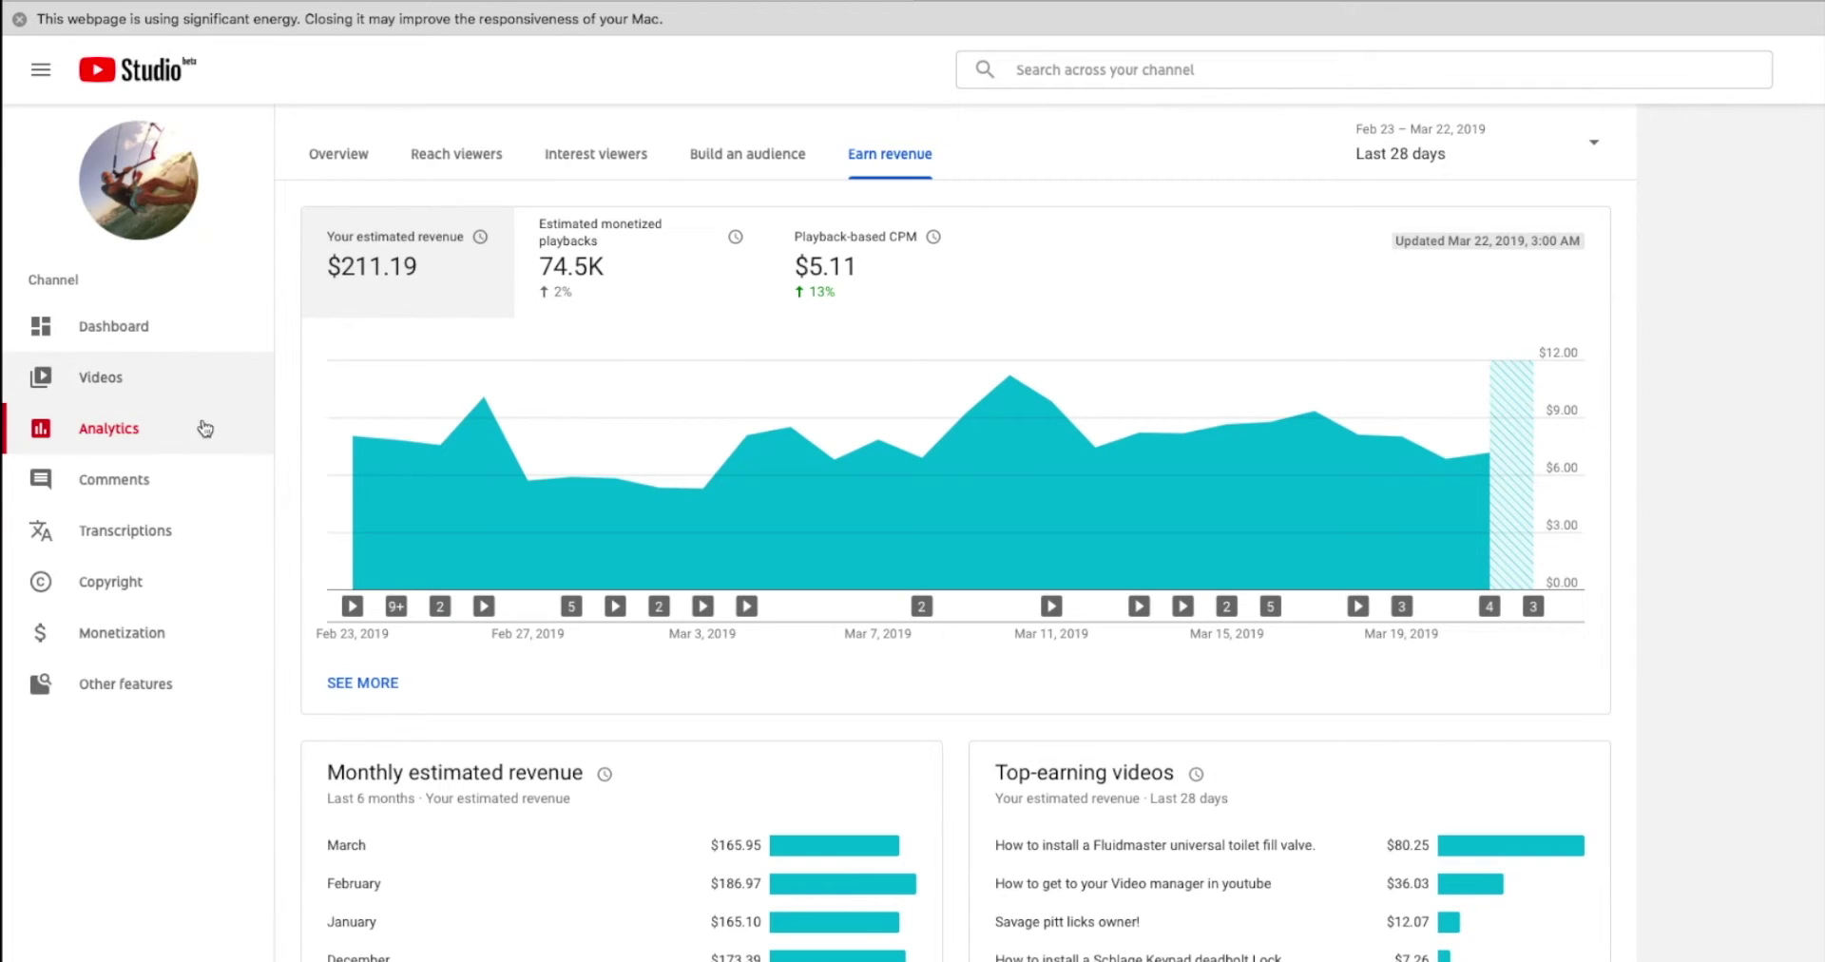
Step: Visit the Comments page, then the Transcriptions page listing uploads with language counts and dates
click(110, 479)
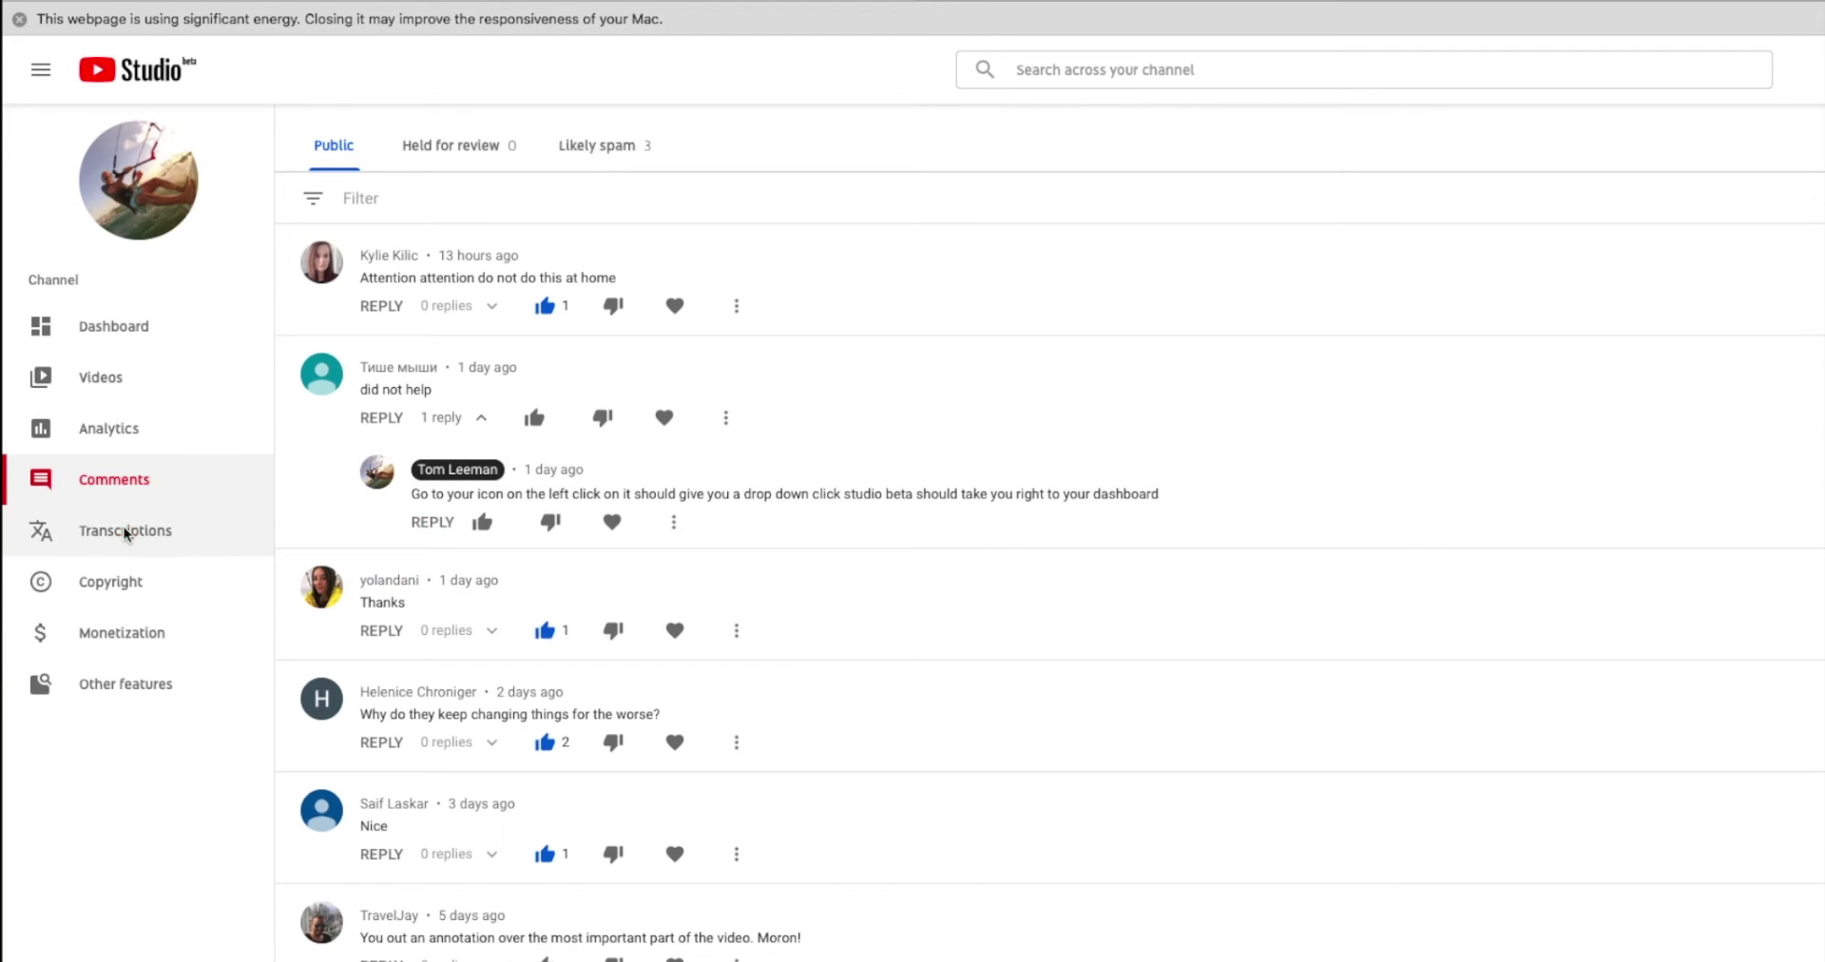
click(123, 529)
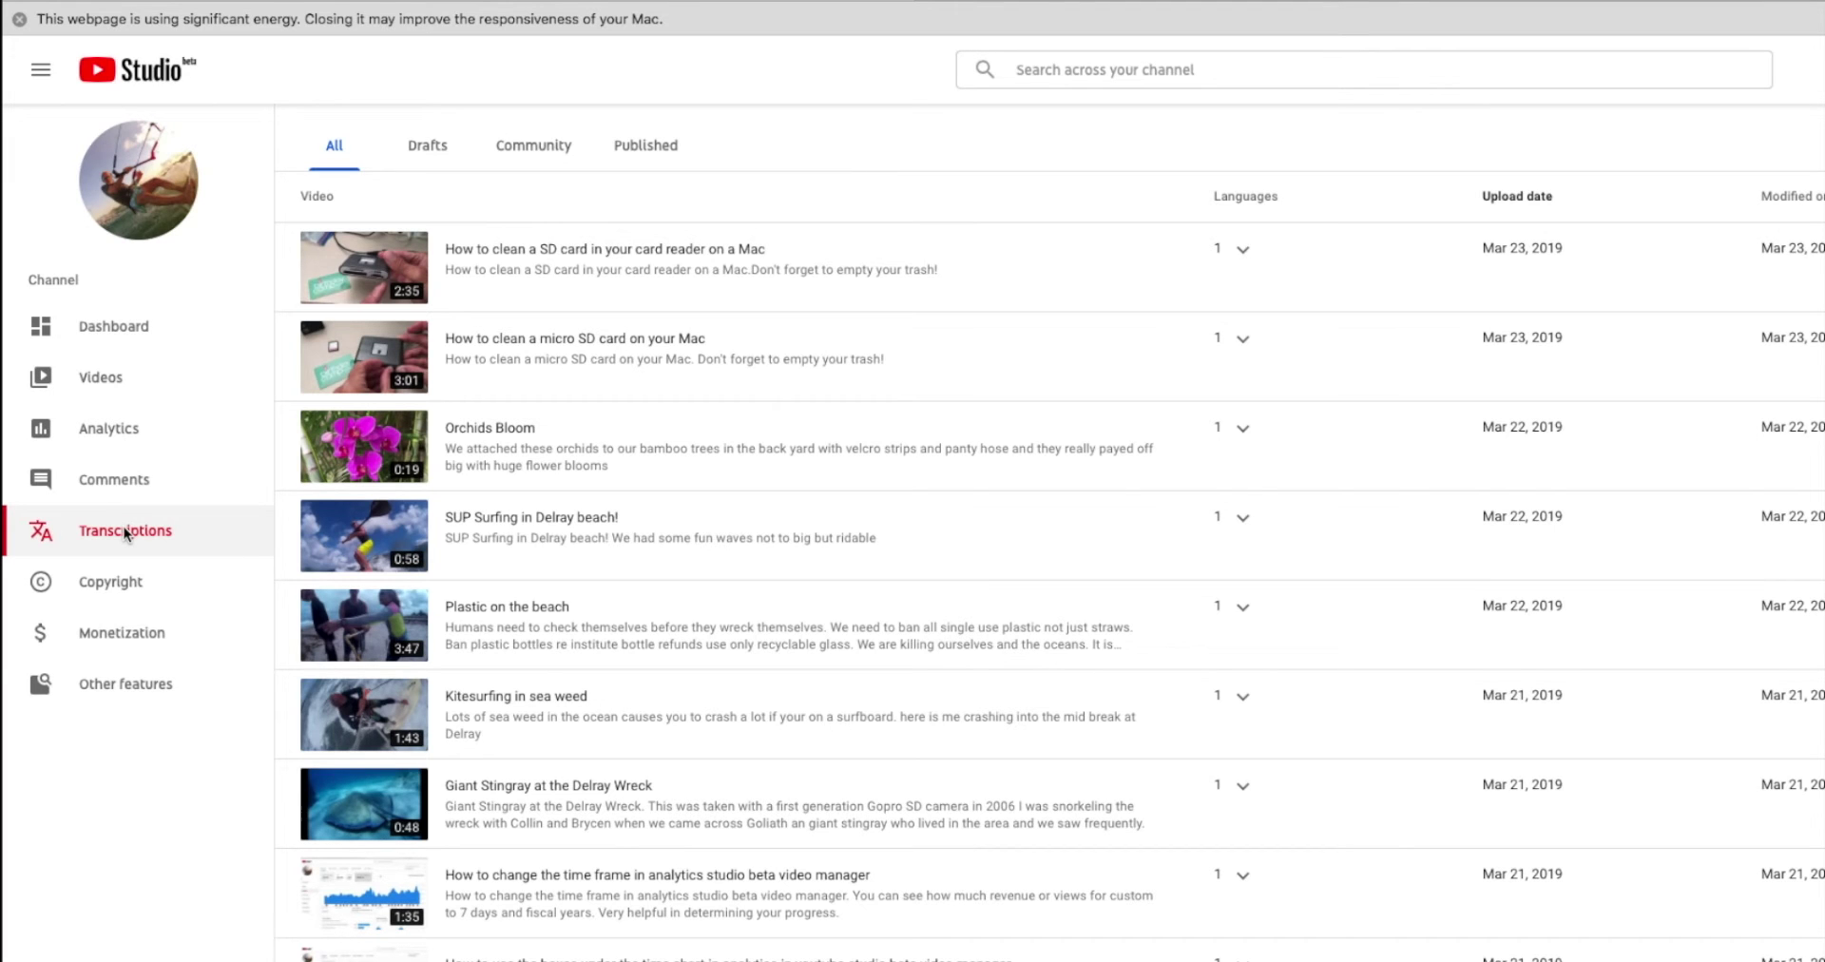
Step: Pass through the Copyright page to the Monetization overview covering video advertising and Super Chats
click(101, 582)
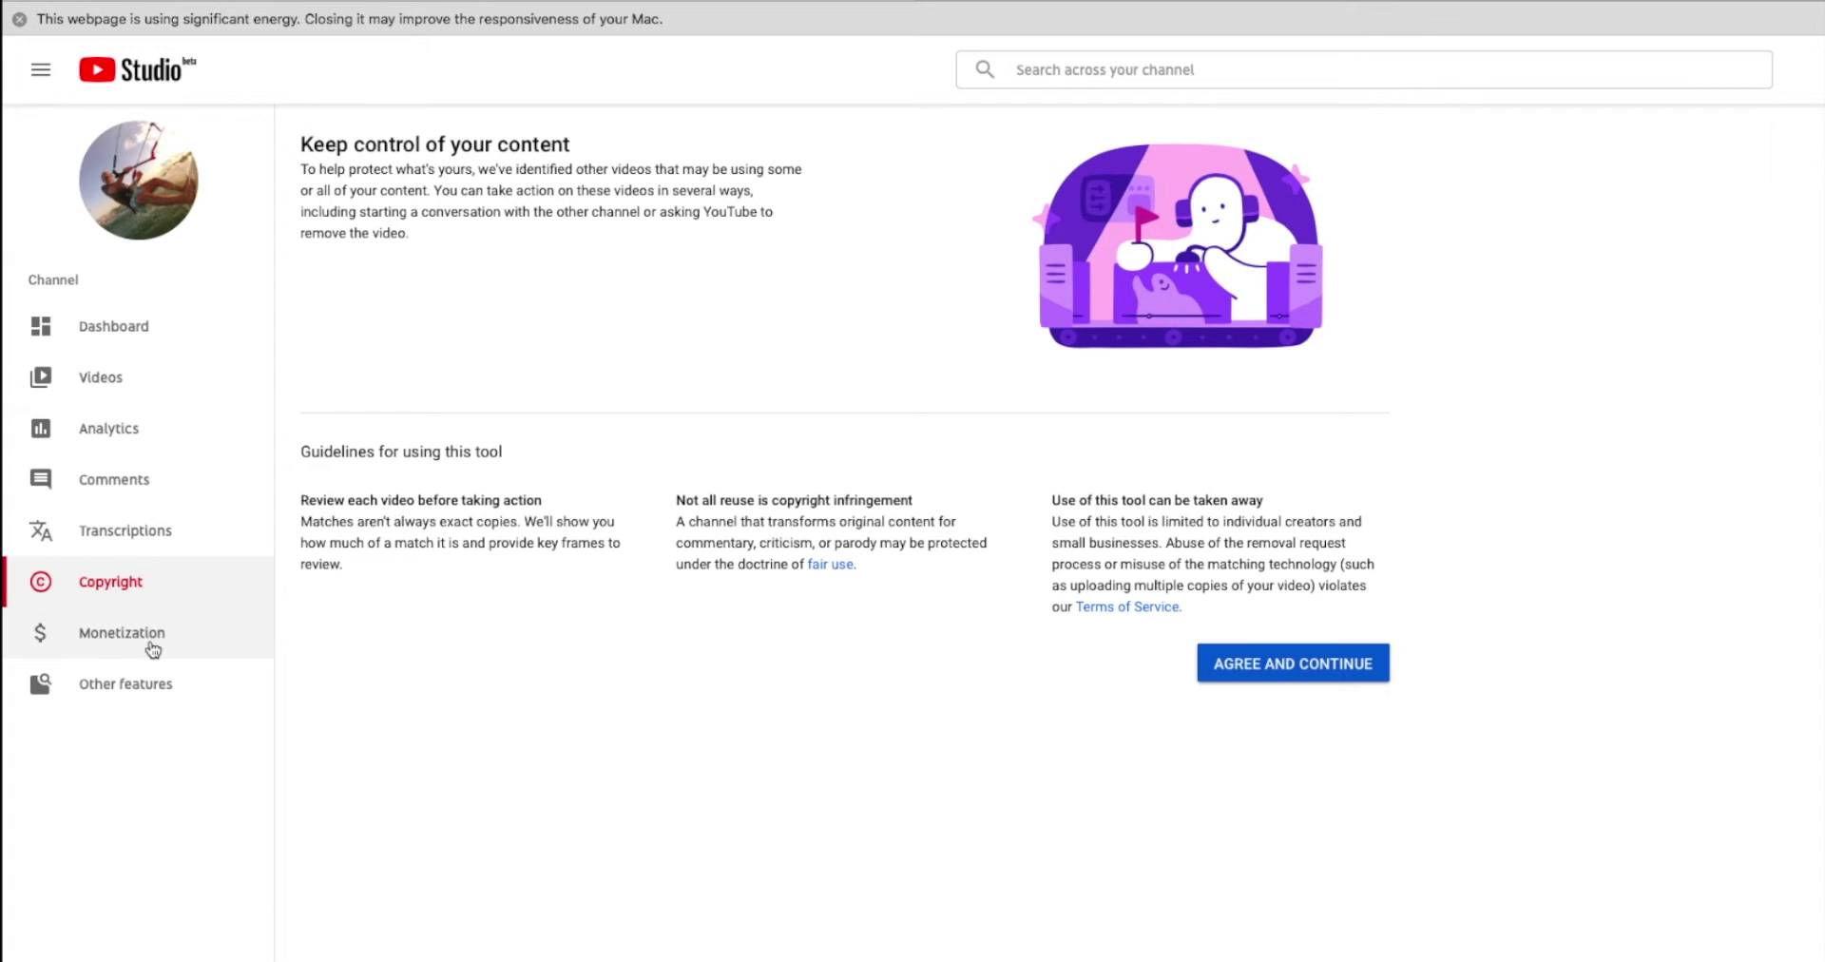
click(115, 635)
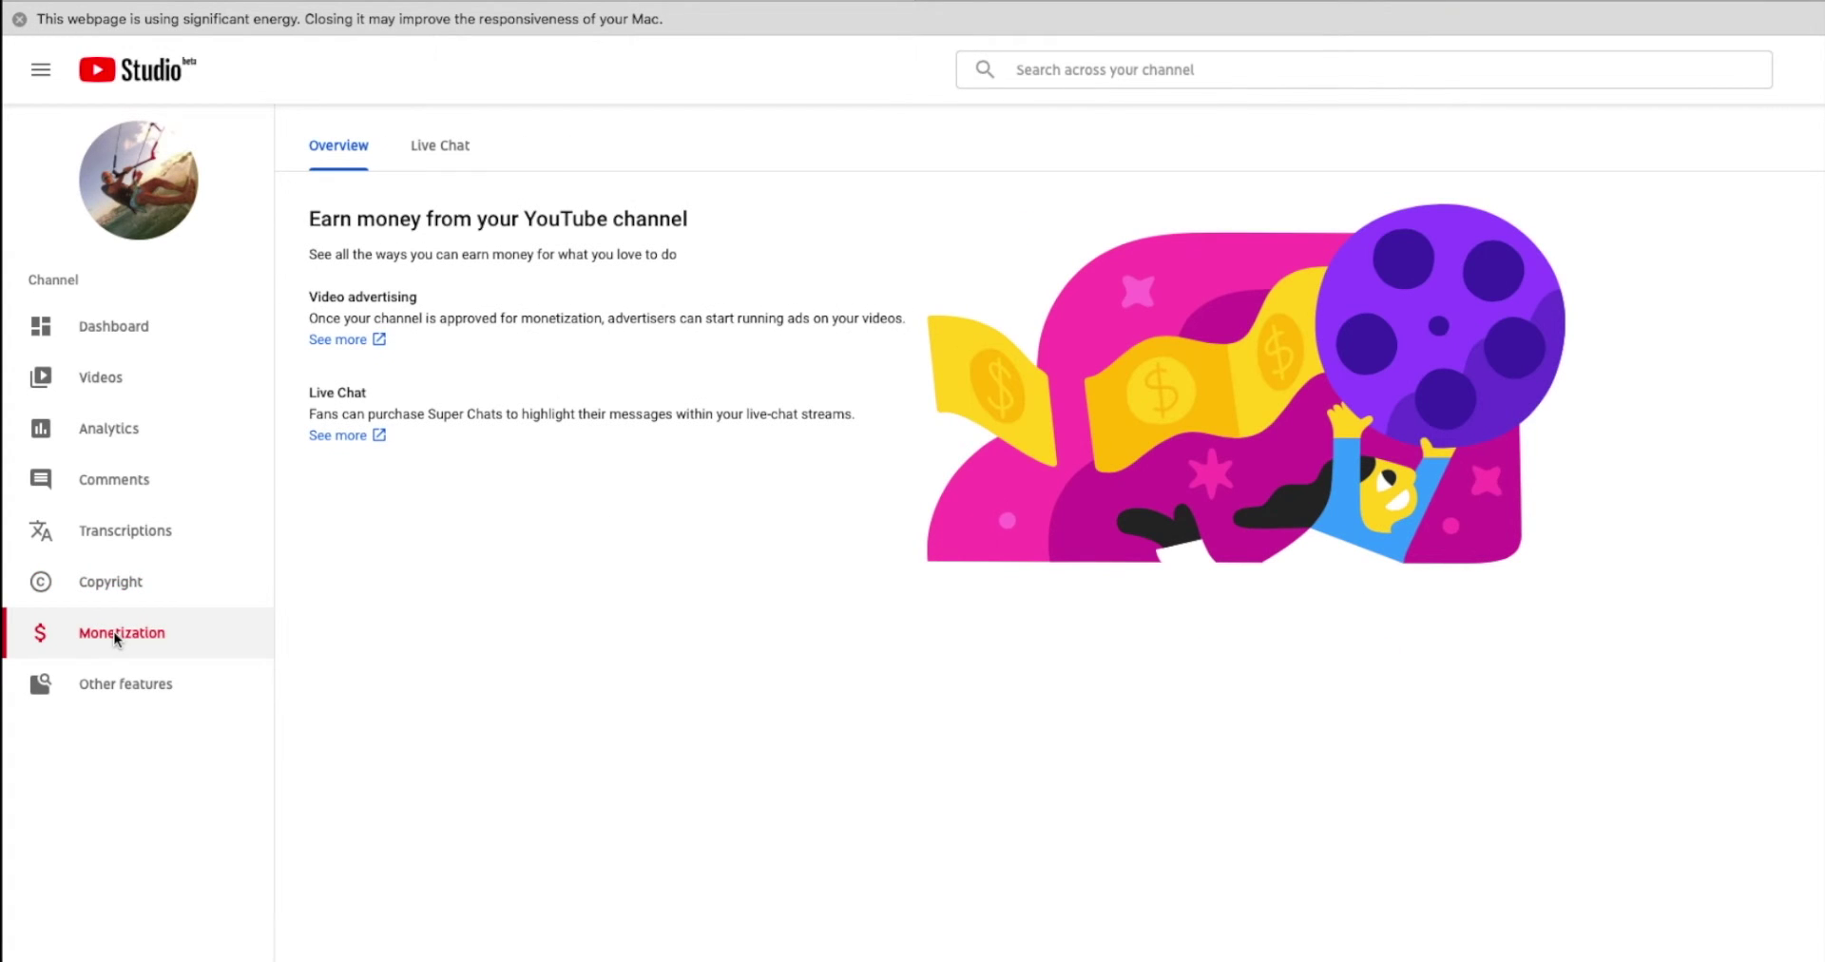
mouse_move(110, 685)
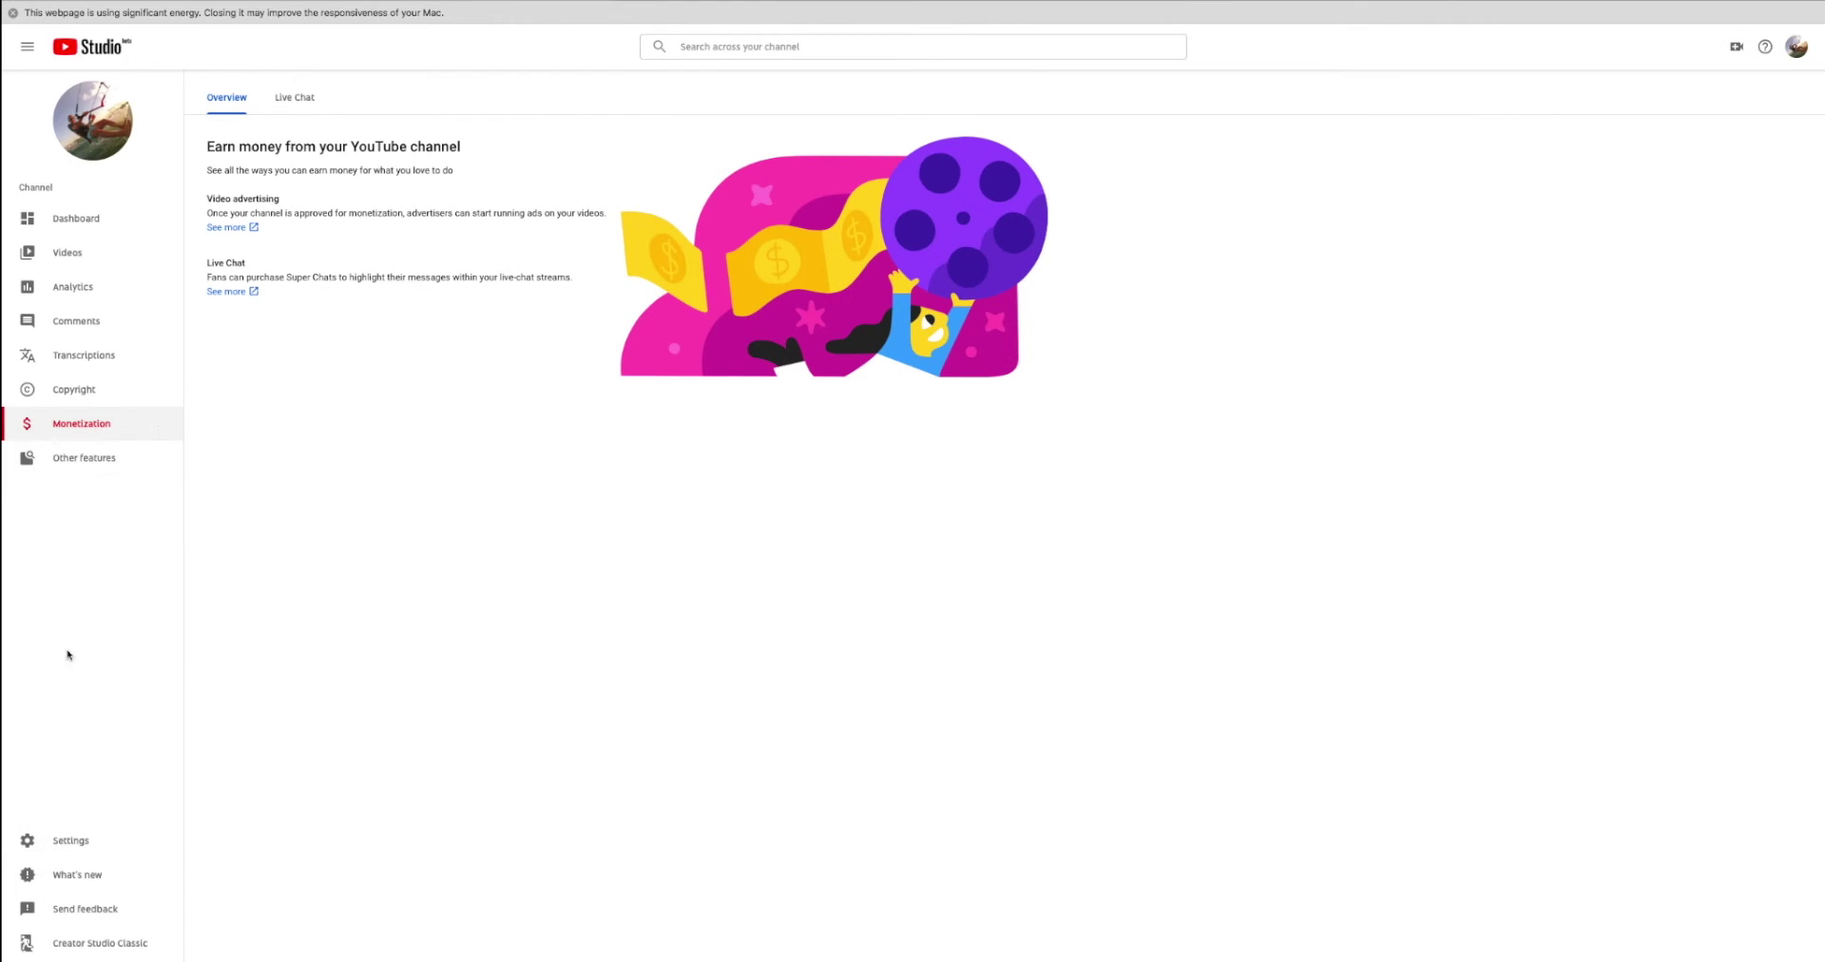
Step: In Settings, save Creator Studio Classic as the default creator experience
click(61, 843)
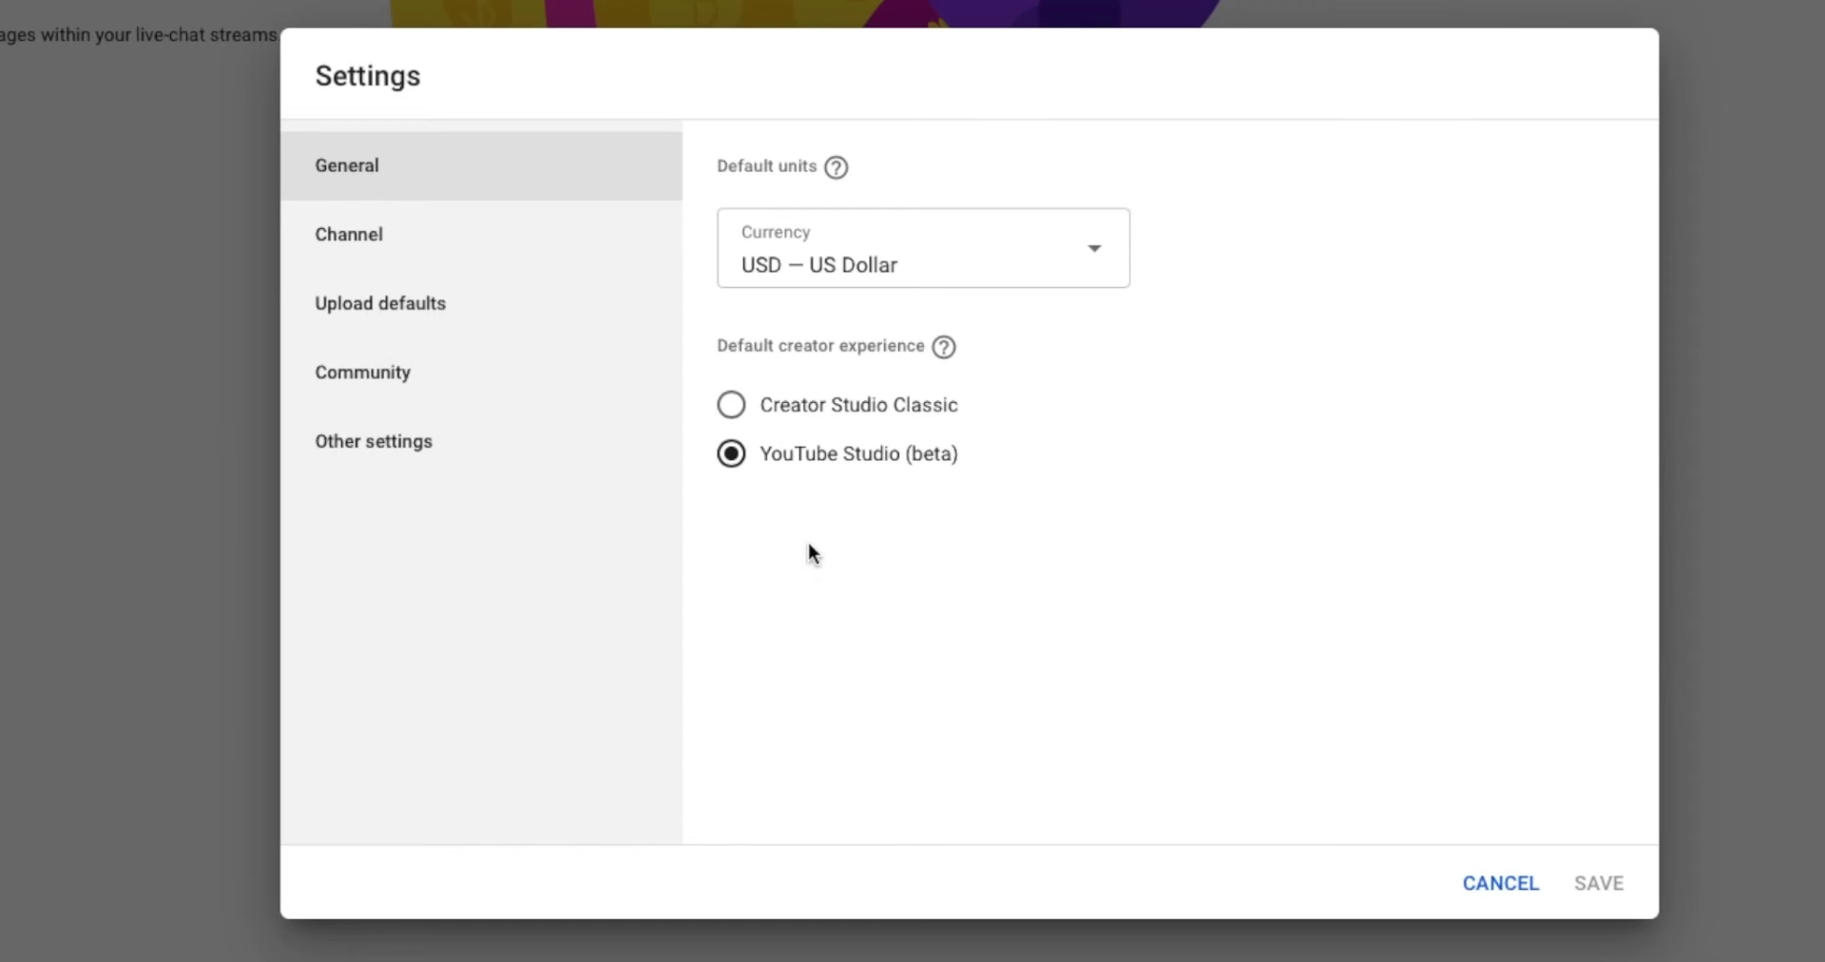
click(733, 405)
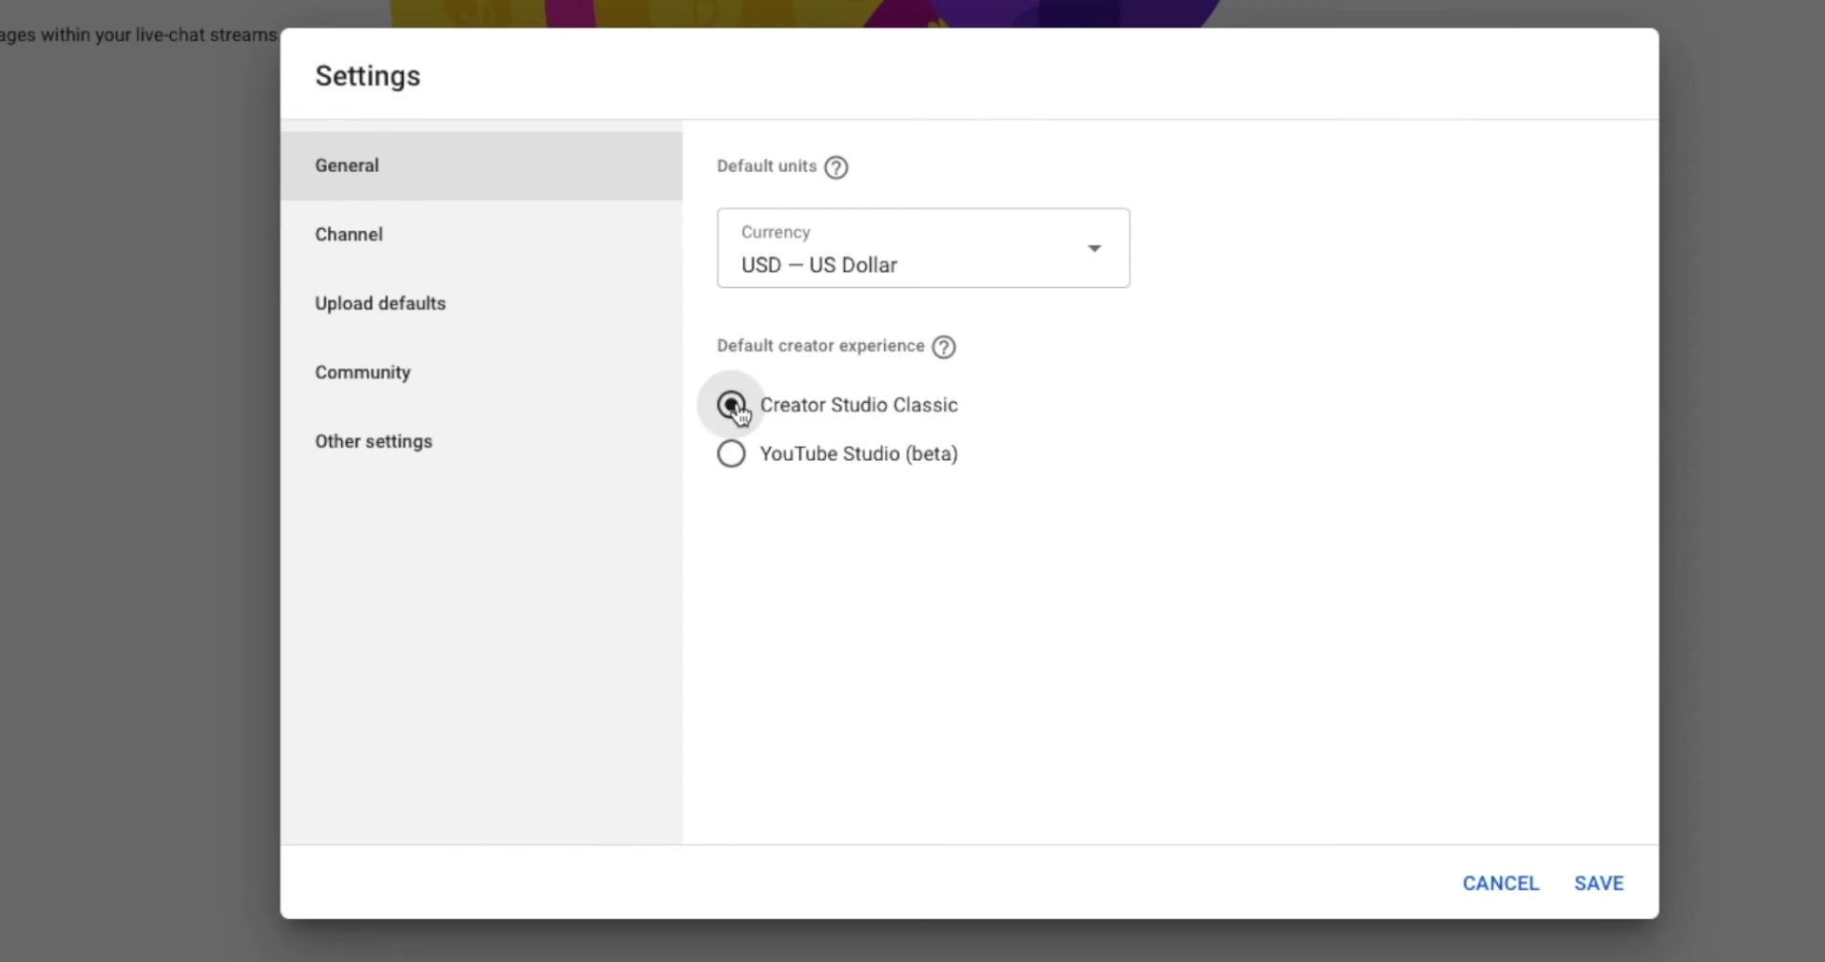
click(1612, 884)
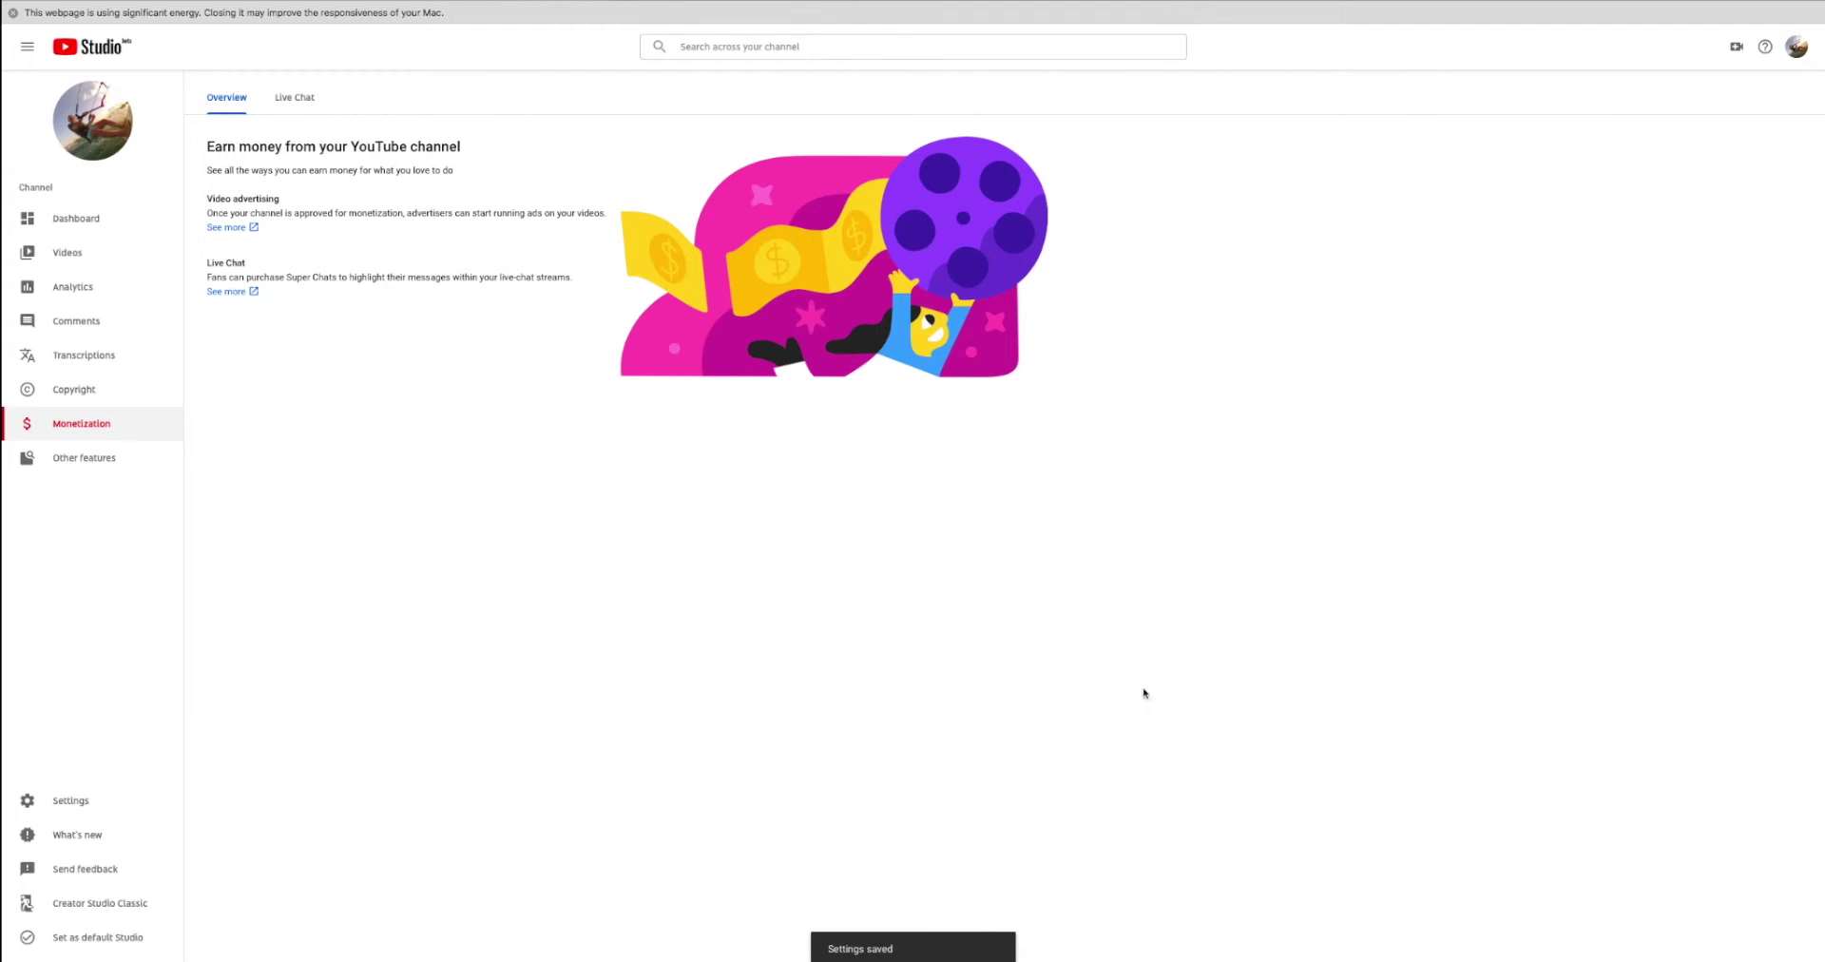
Step: Reselect YouTube Studio (beta) as default and view channel keywords like kiteboarding with United States as country
click(74, 812)
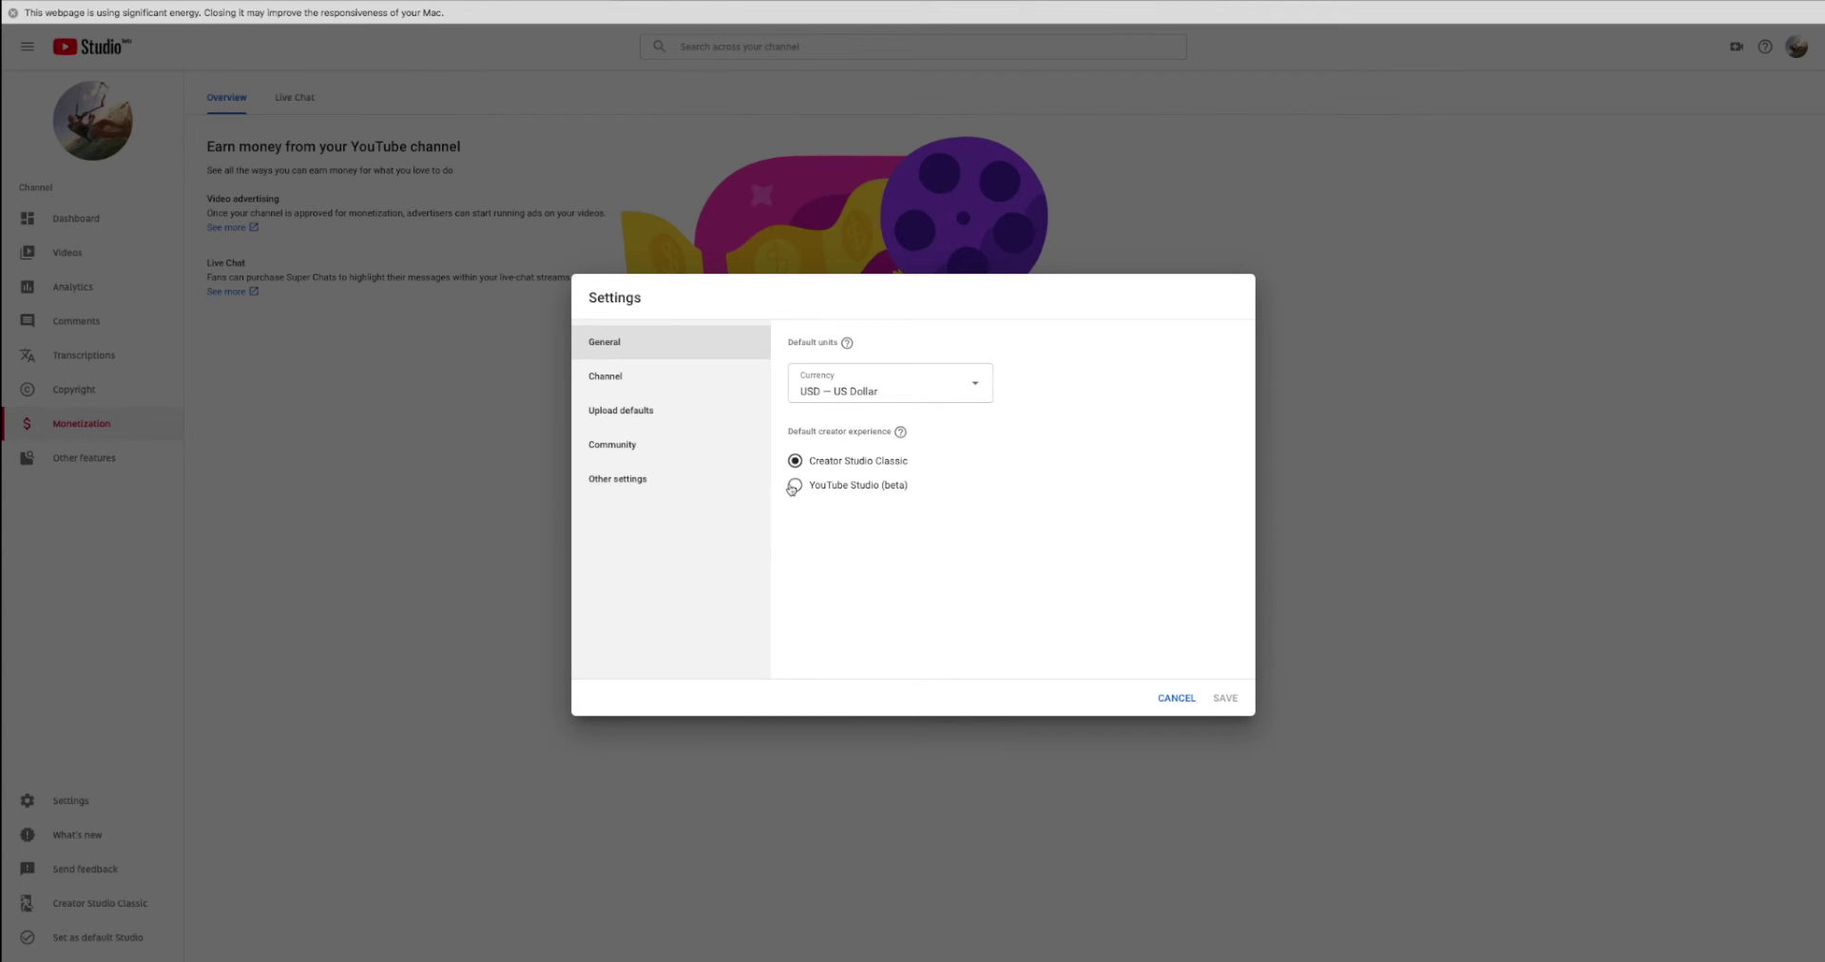
click(796, 487)
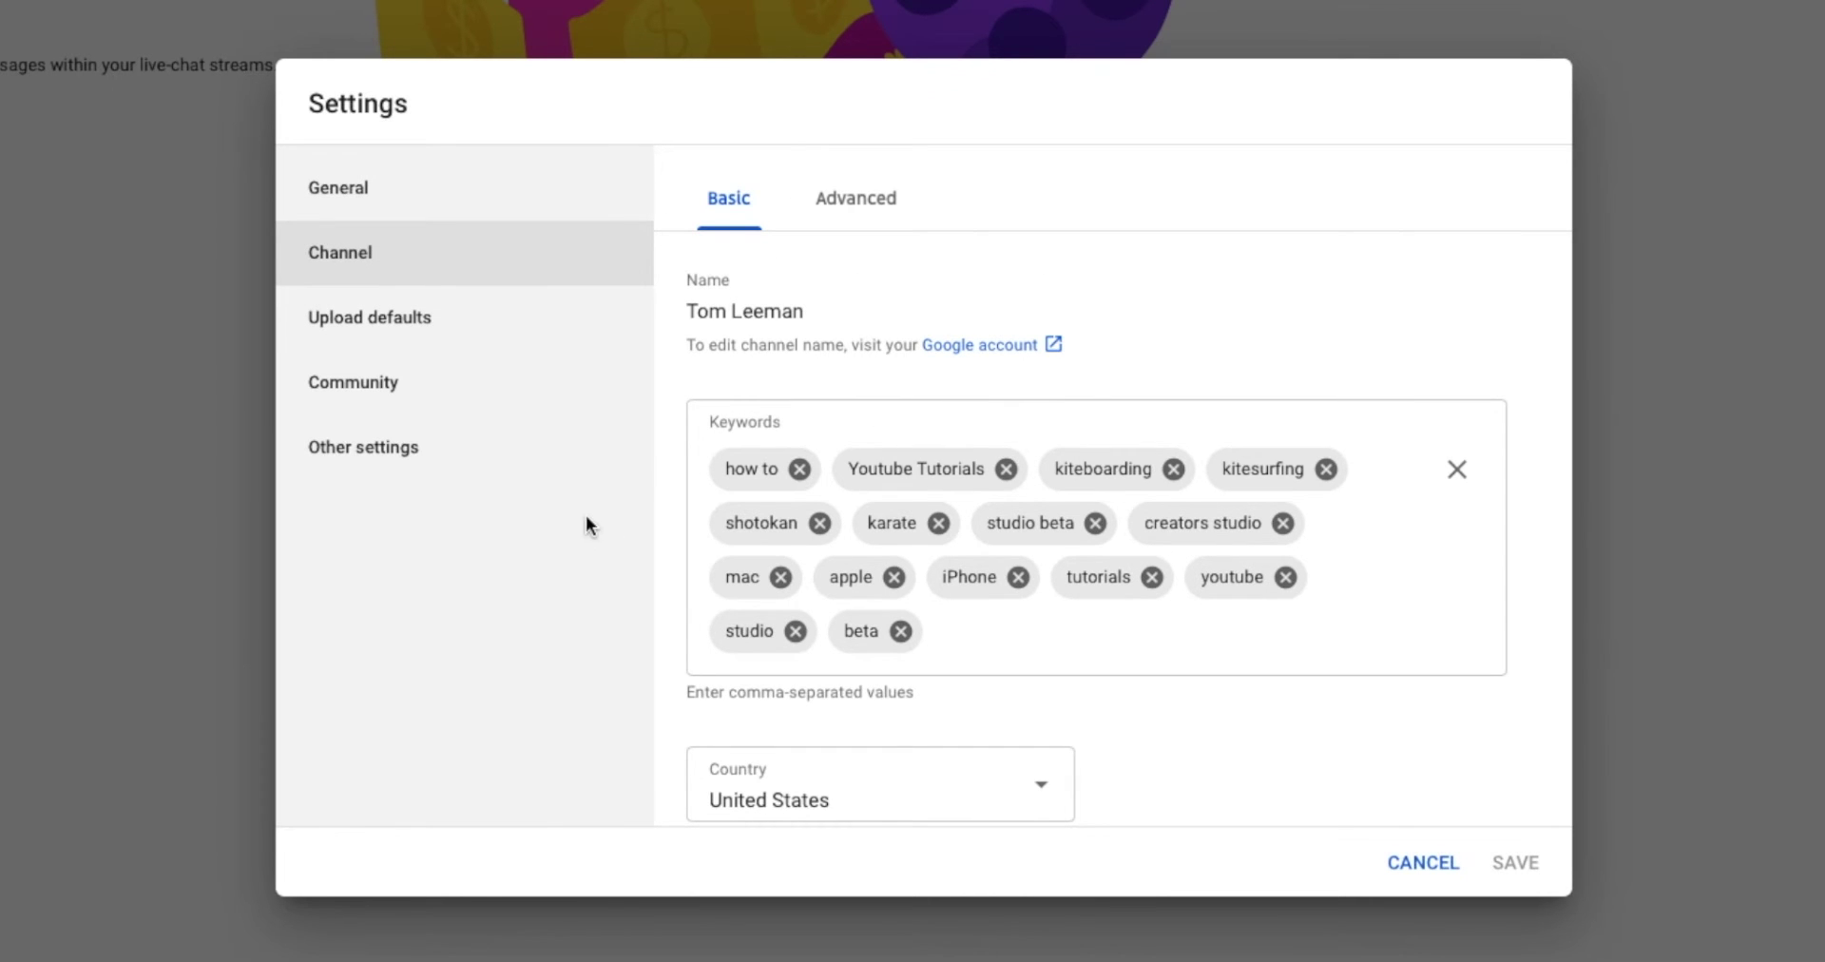
scroll(1177, 262, down, 1)
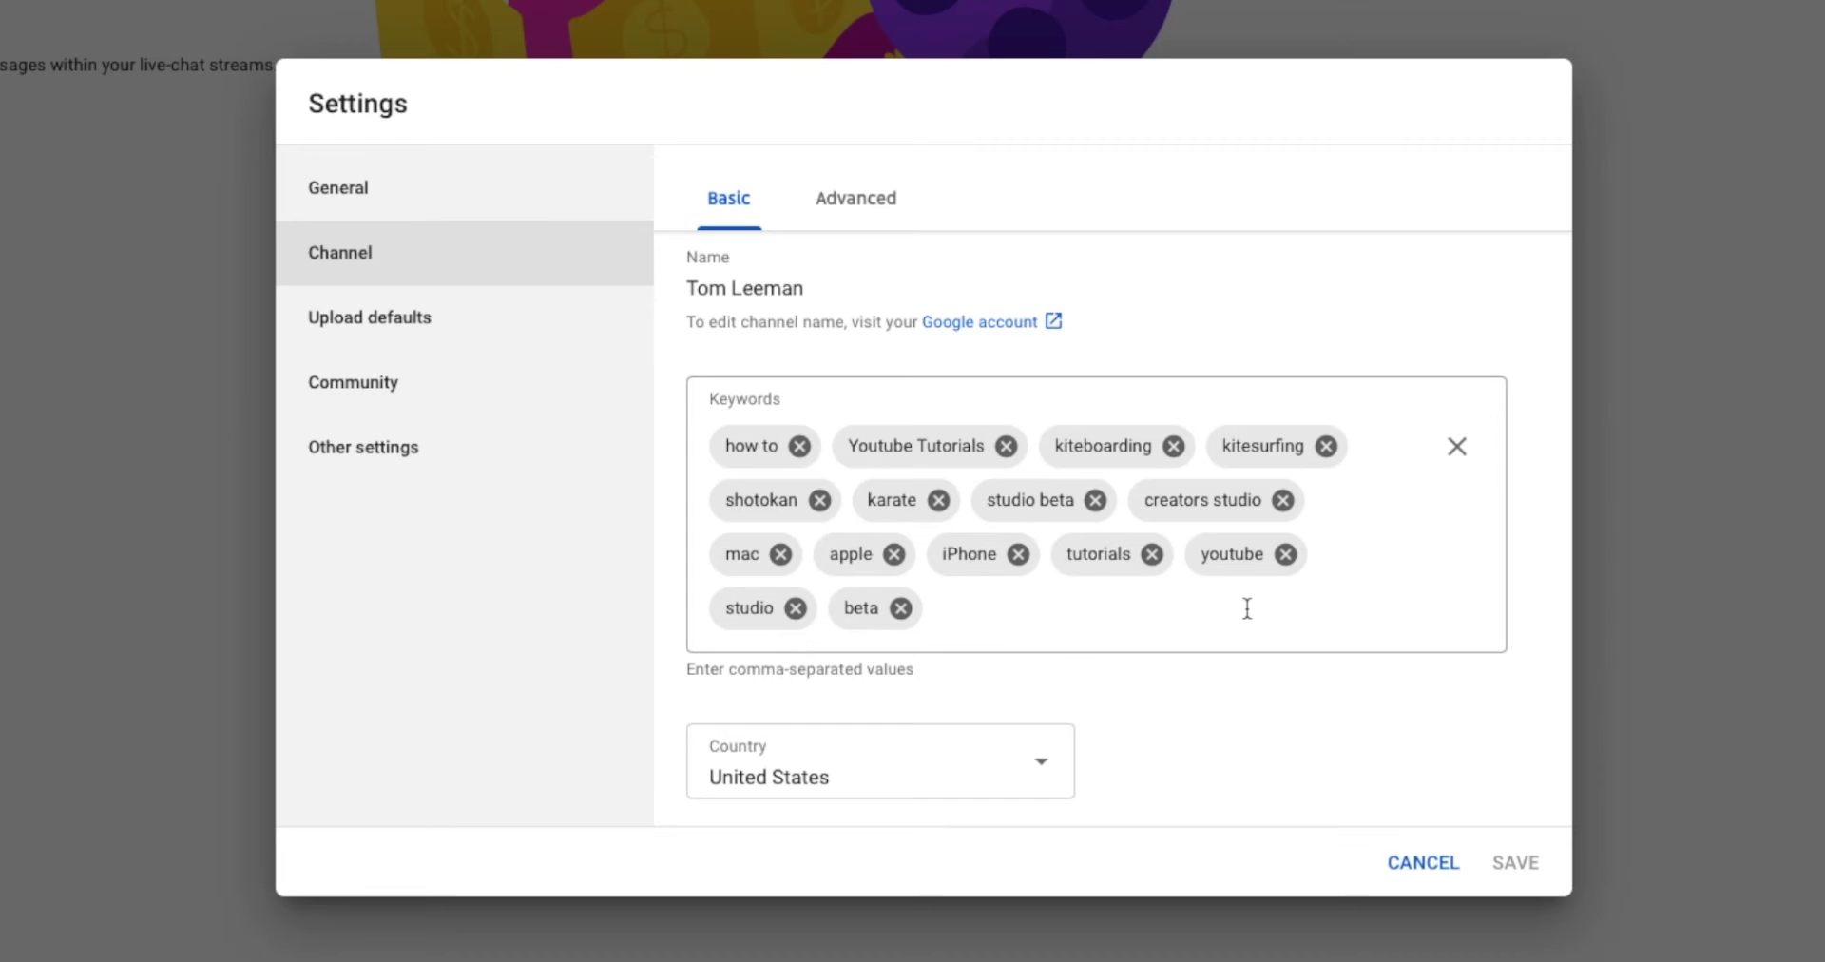
Step: Browse the Upload defaults, Community and General settings, then cancel the Settings dialog unsaved
click(387, 327)
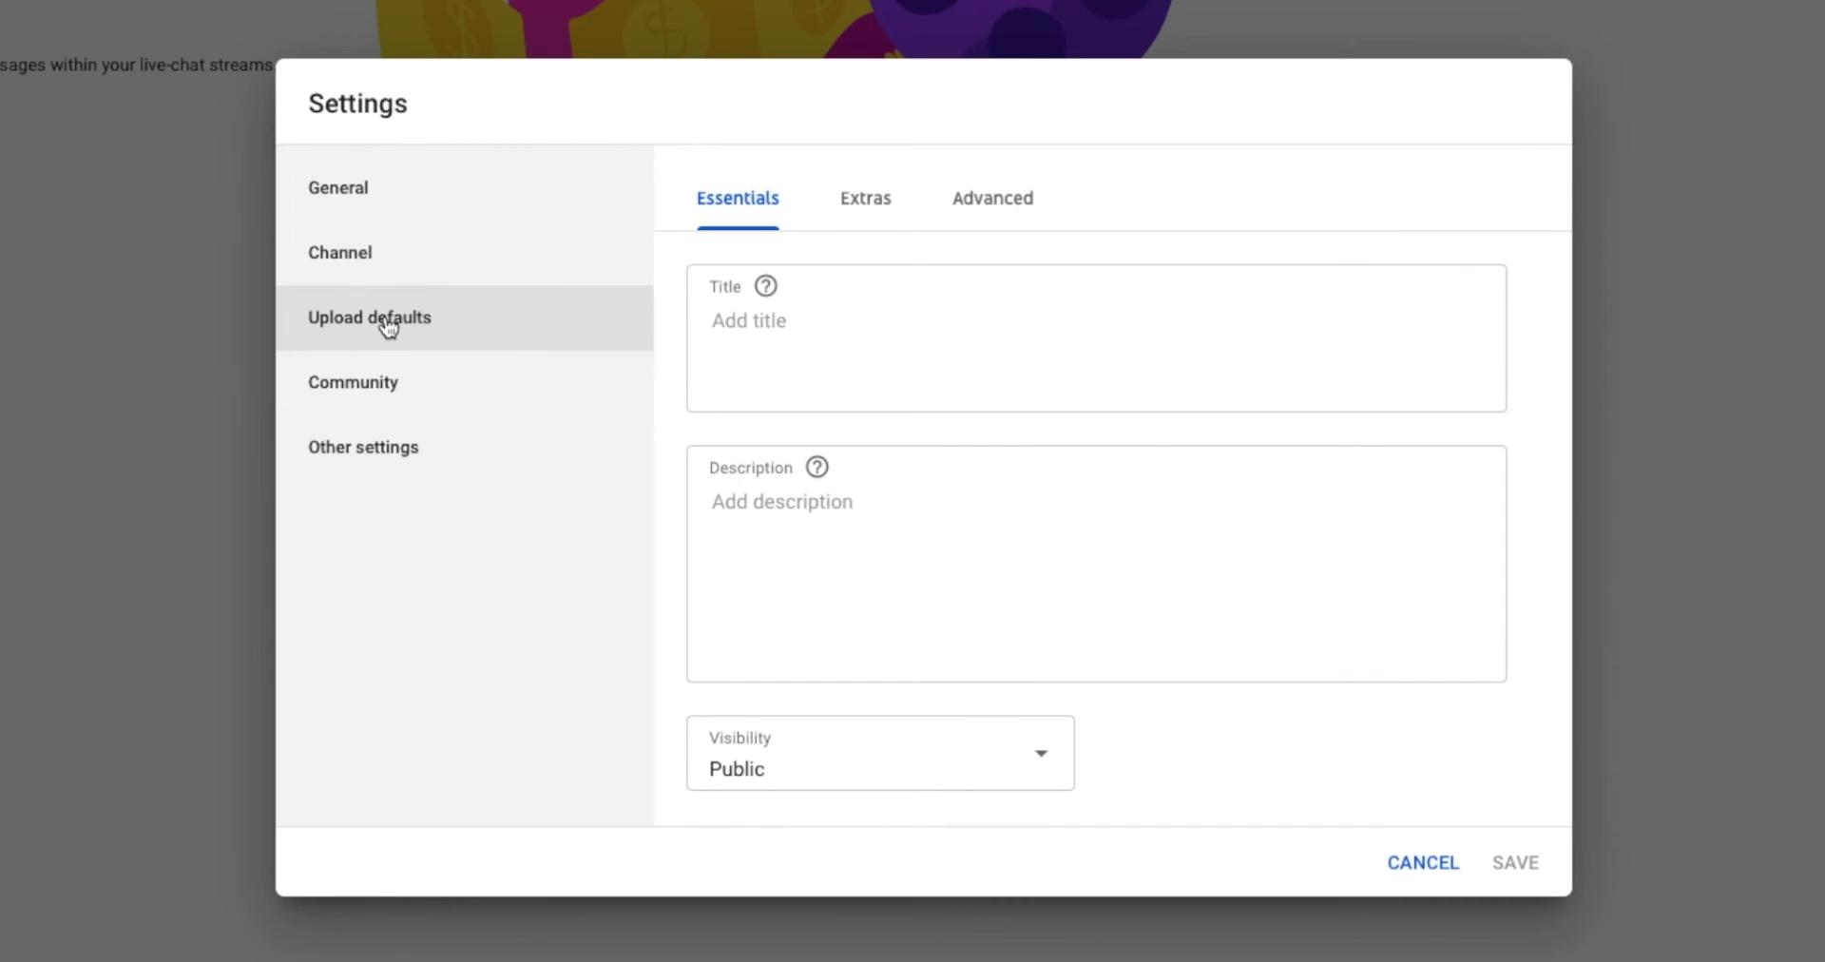
click(363, 390)
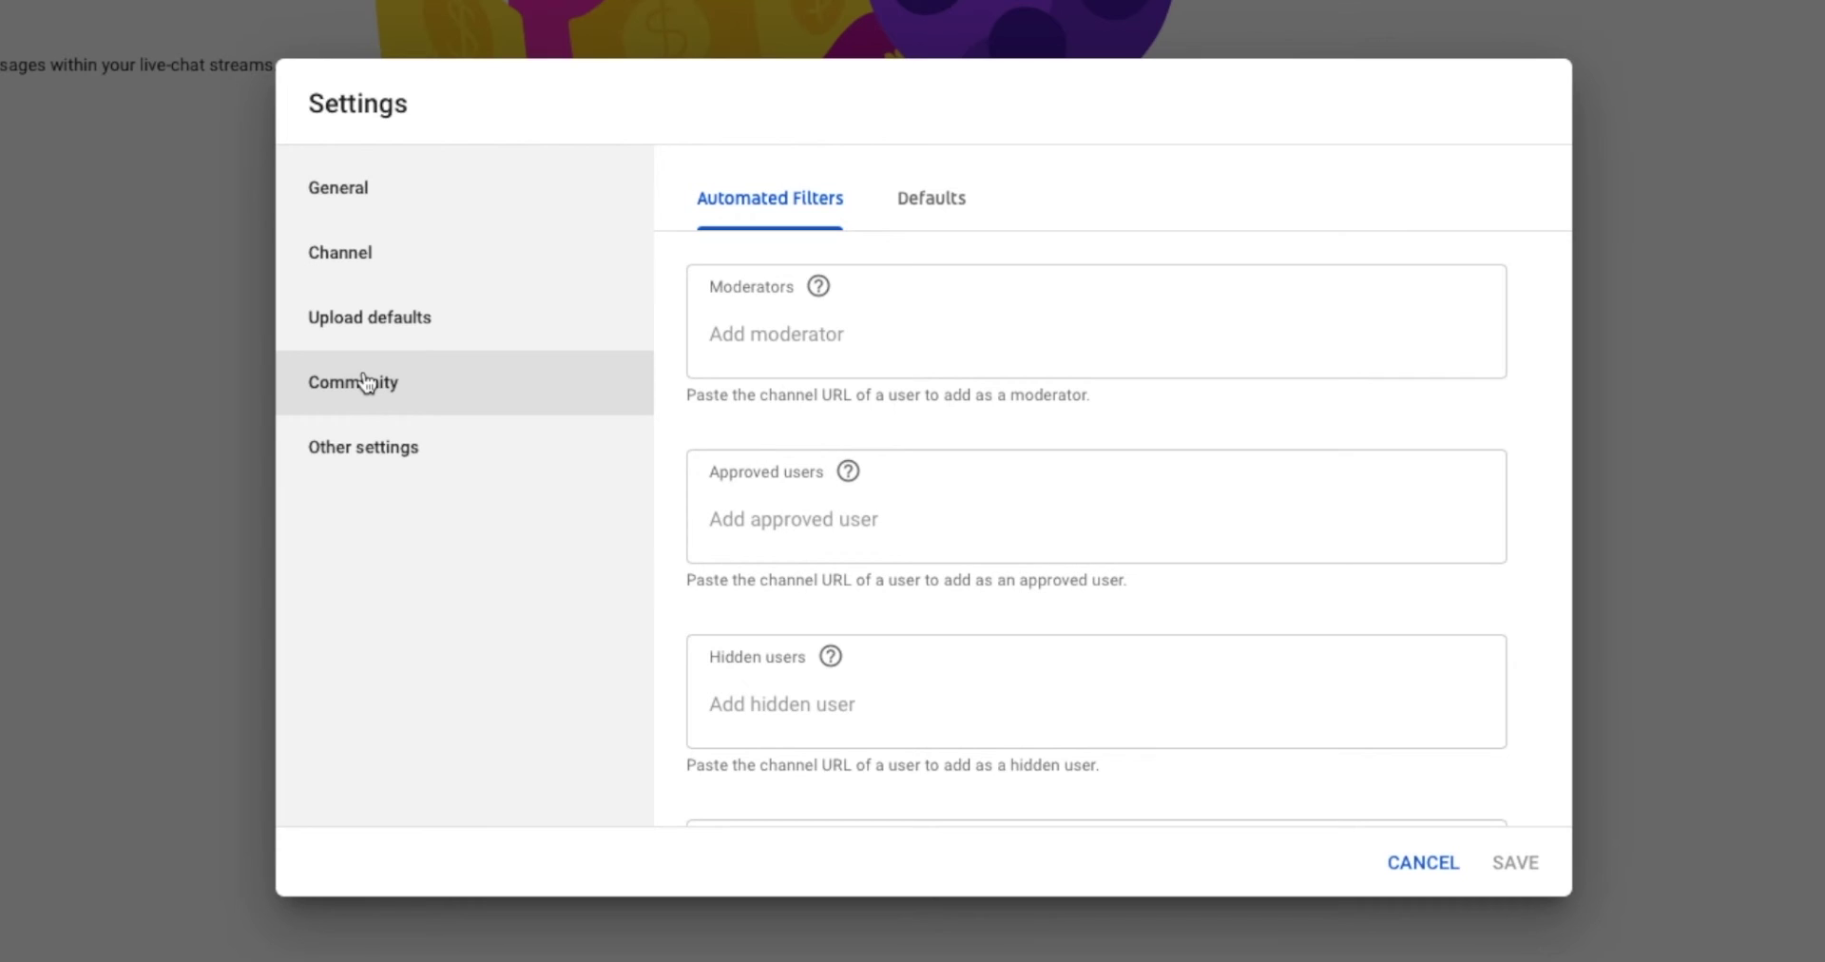
mouse_move(394, 458)
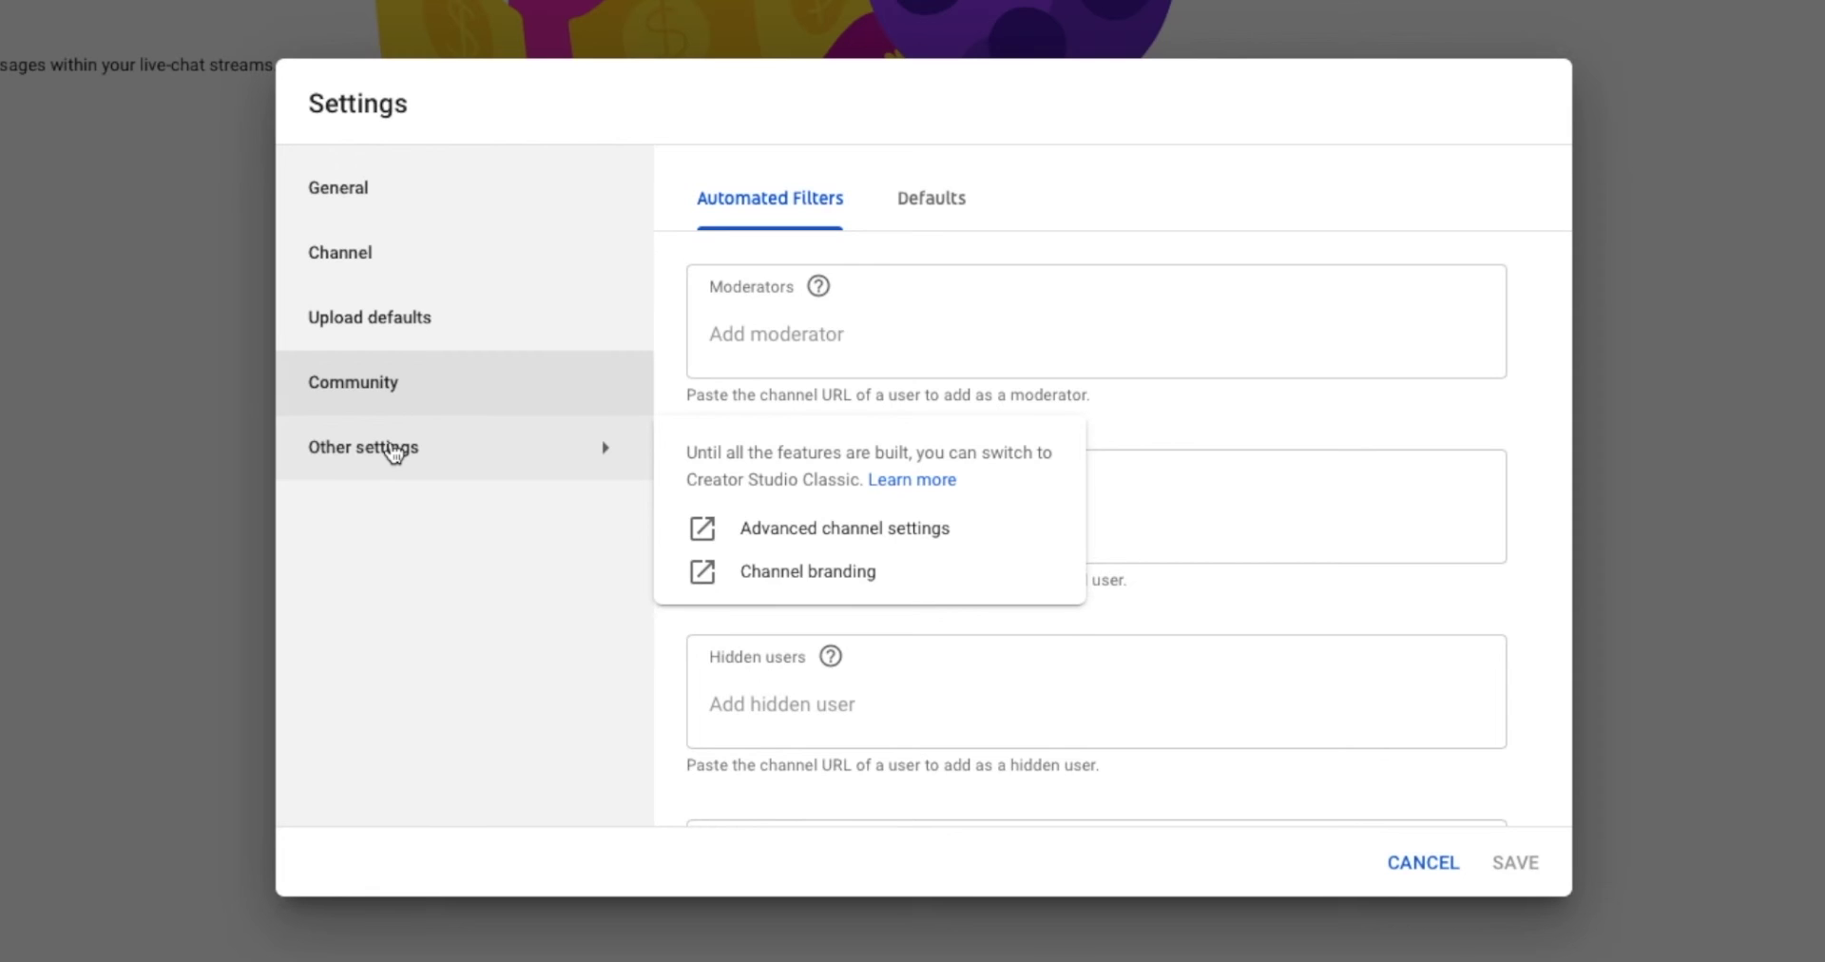
click(344, 196)
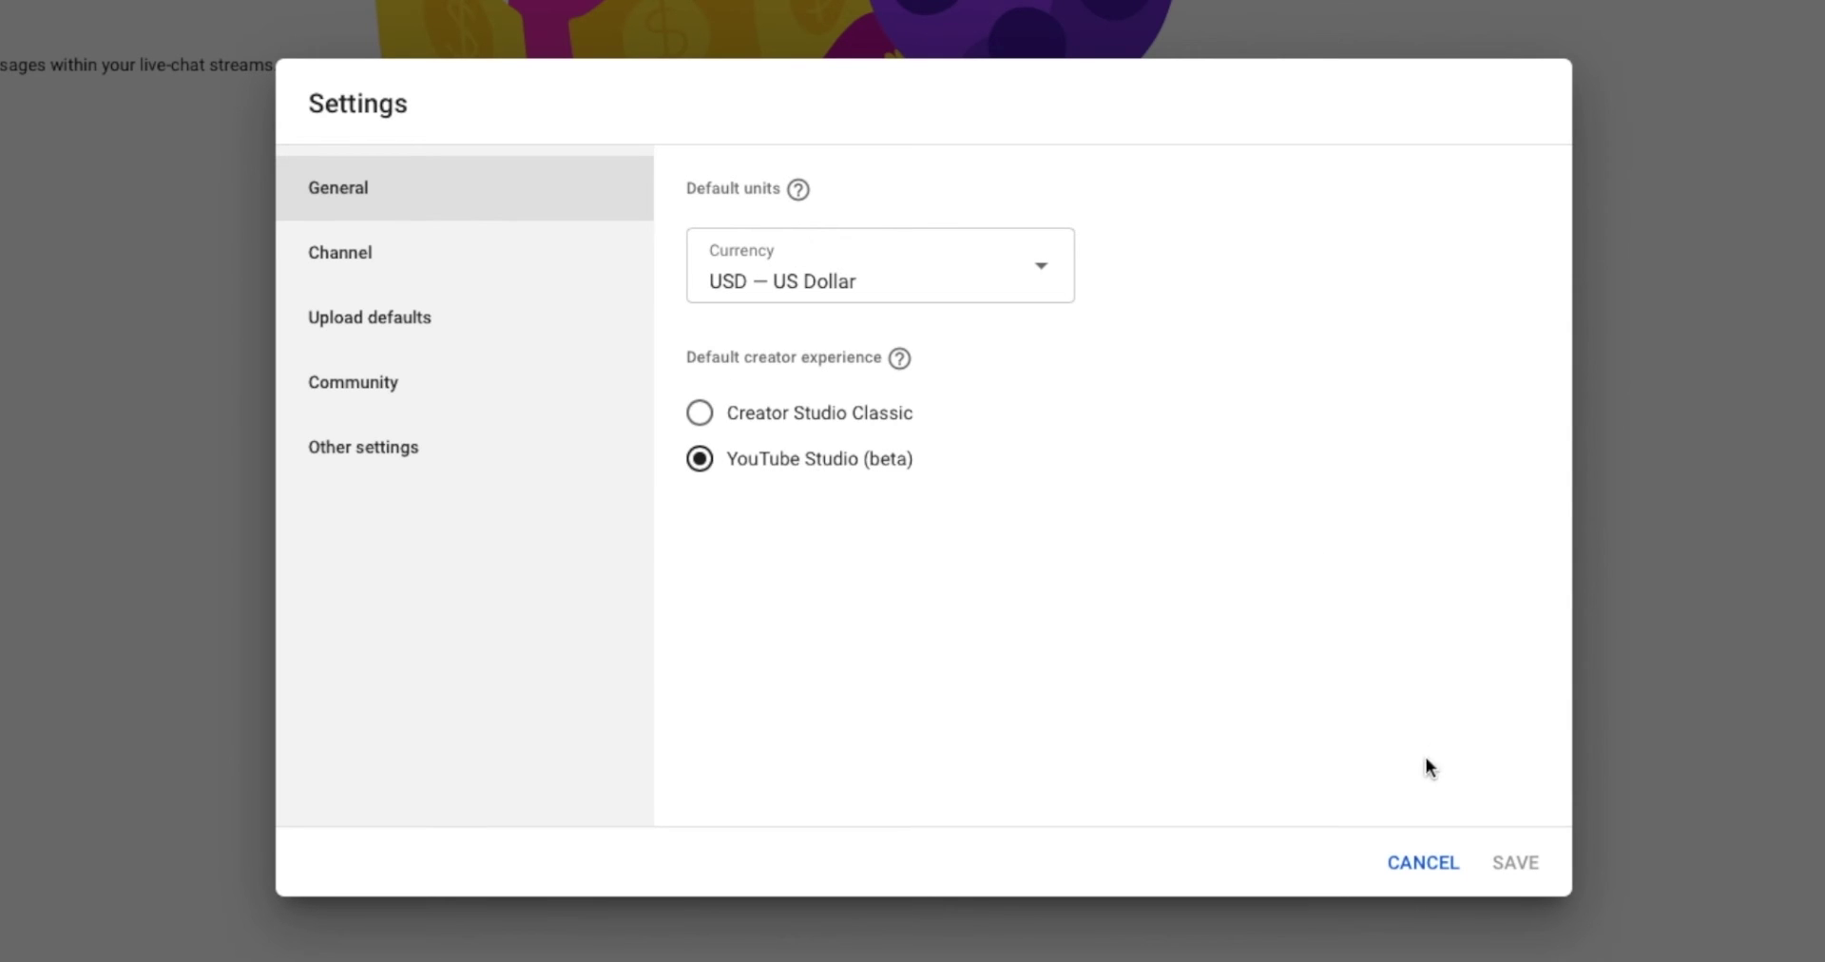
click(1422, 862)
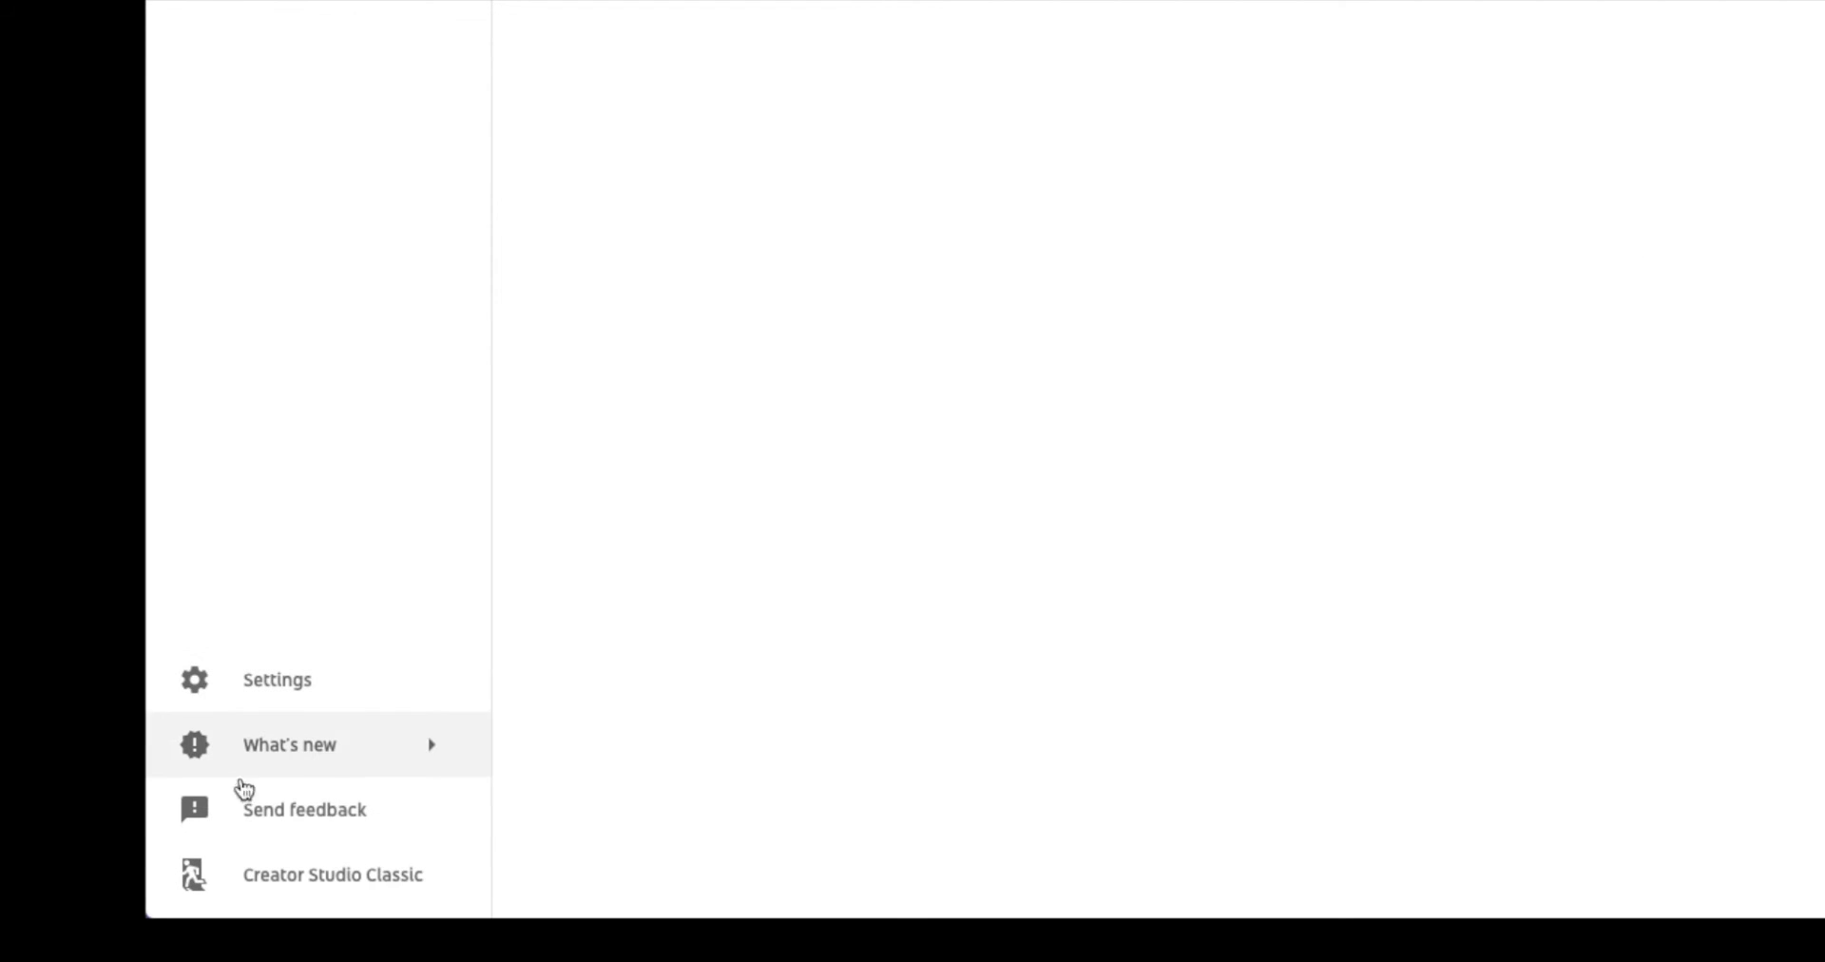
Step: Open What's new to reach the three-video YouTube Studio Tutorials playlist
click(298, 751)
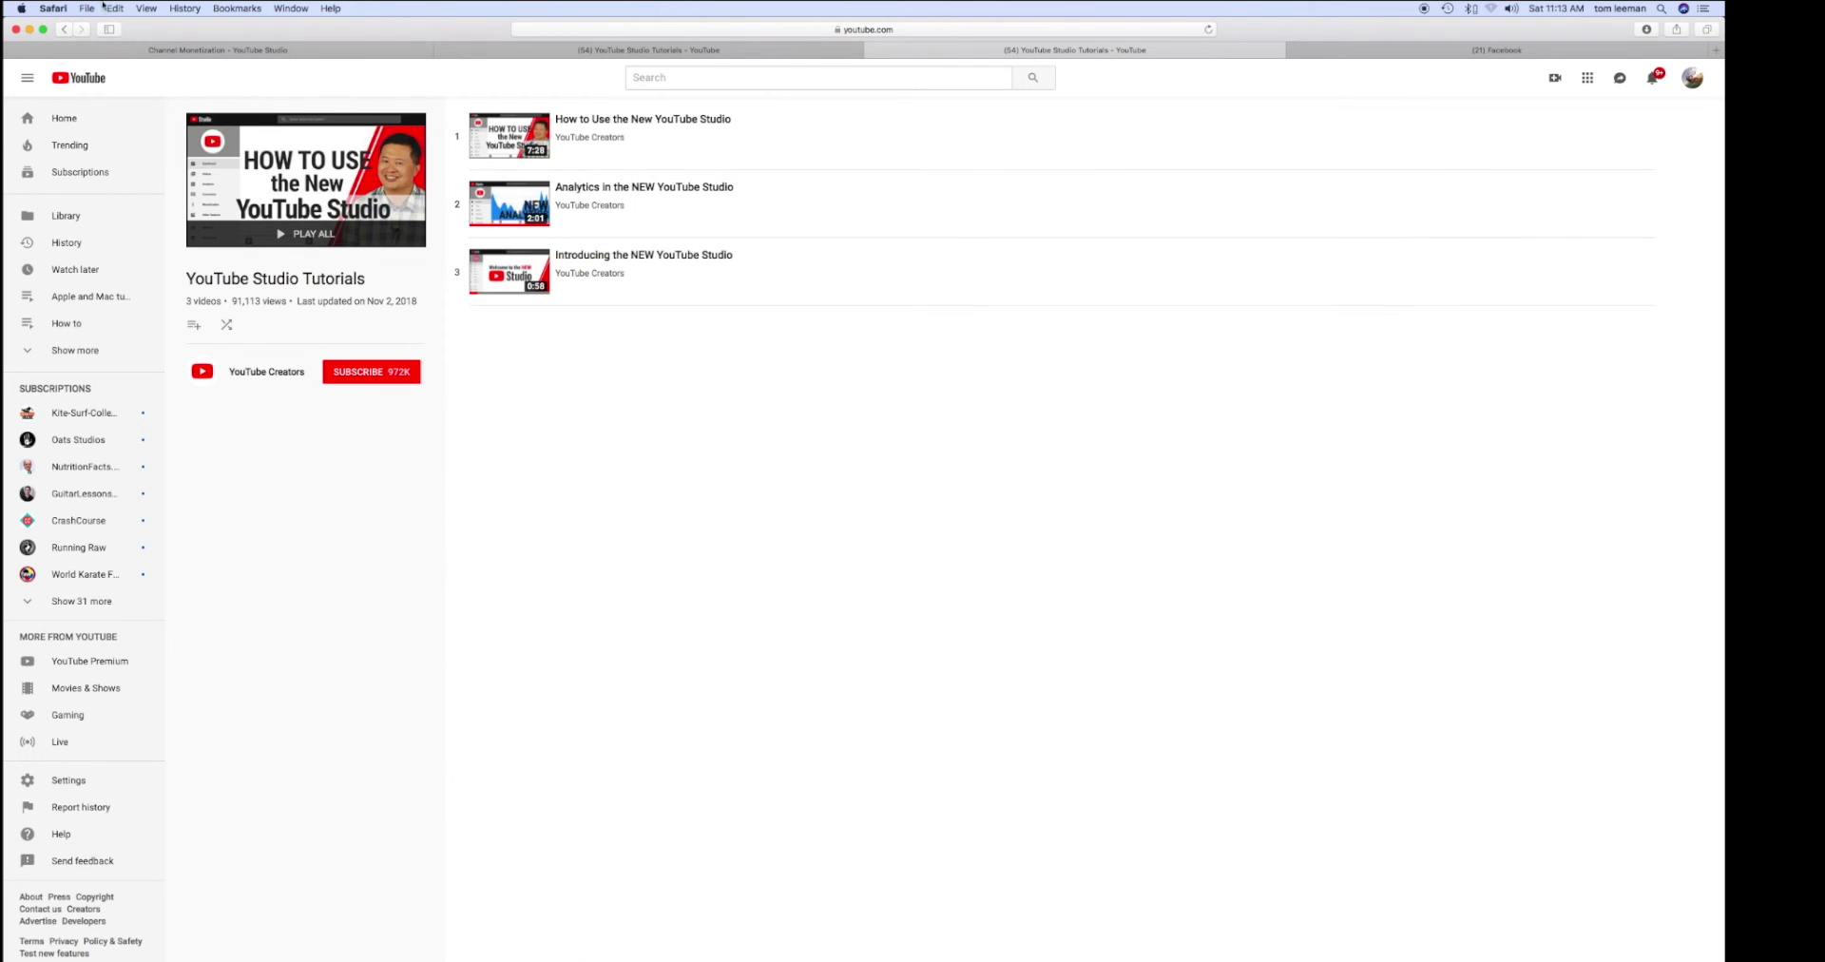
Step: Return to the Monetization page, then open and cancel the Send feedback form
click(65, 32)
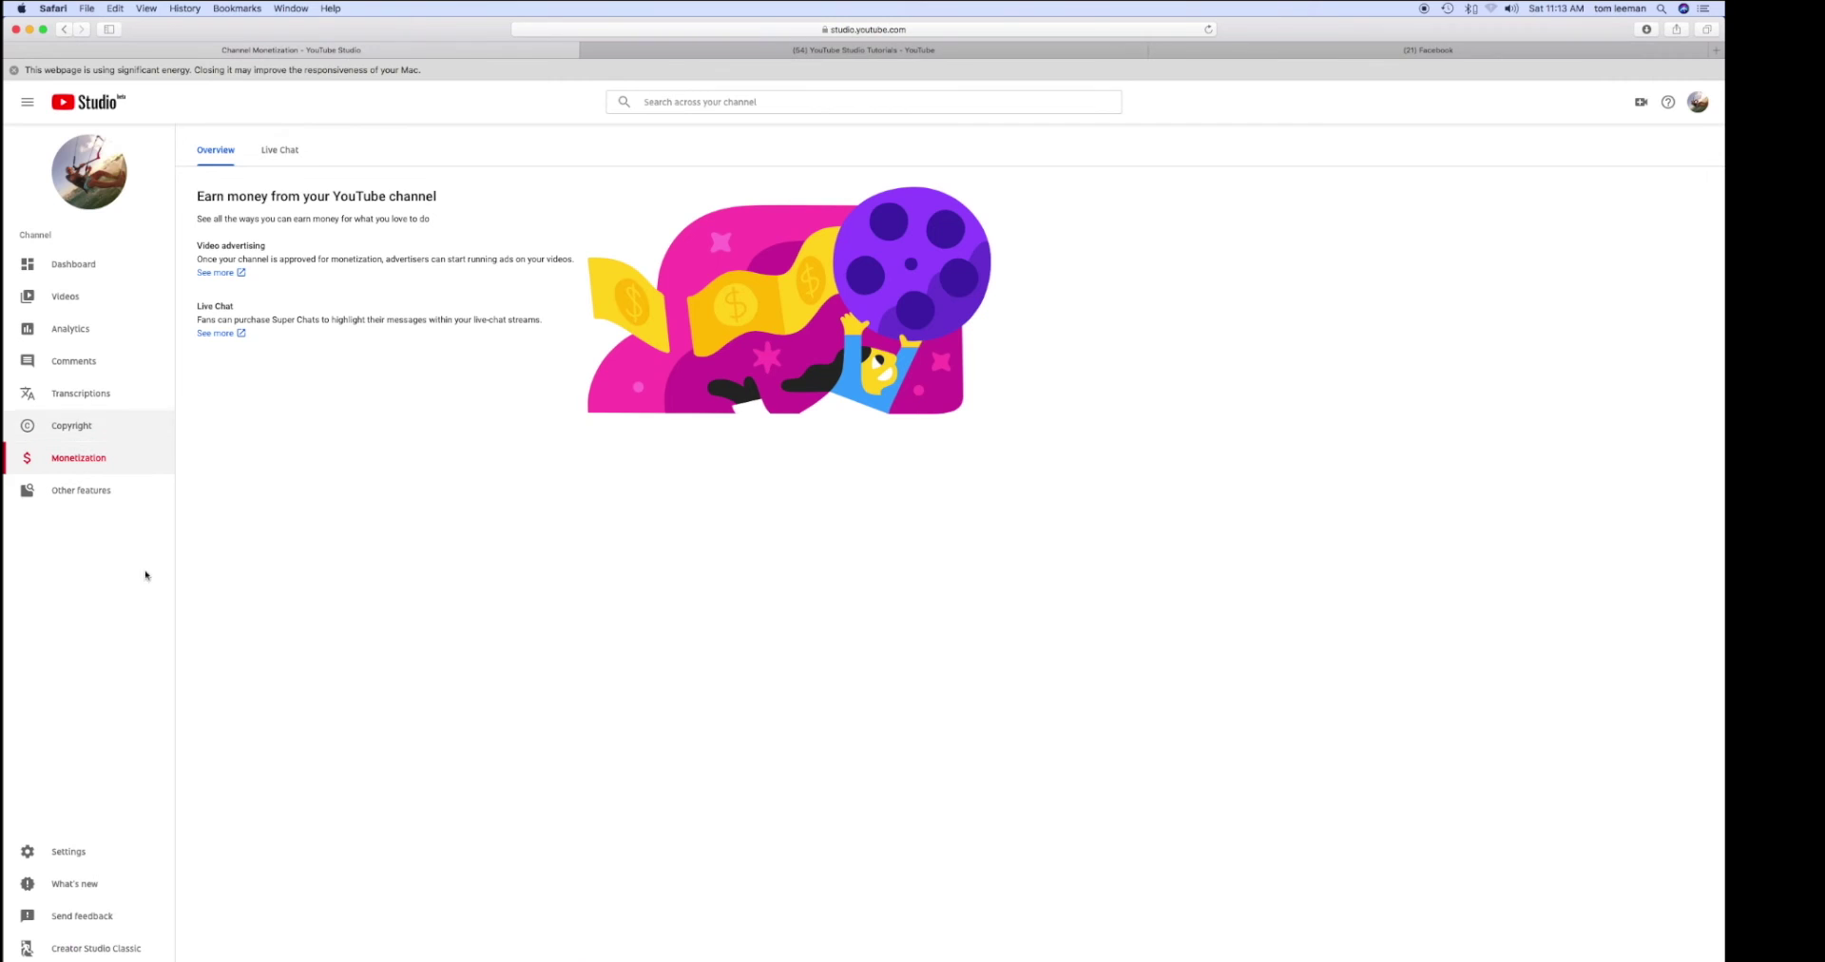
click(72, 919)
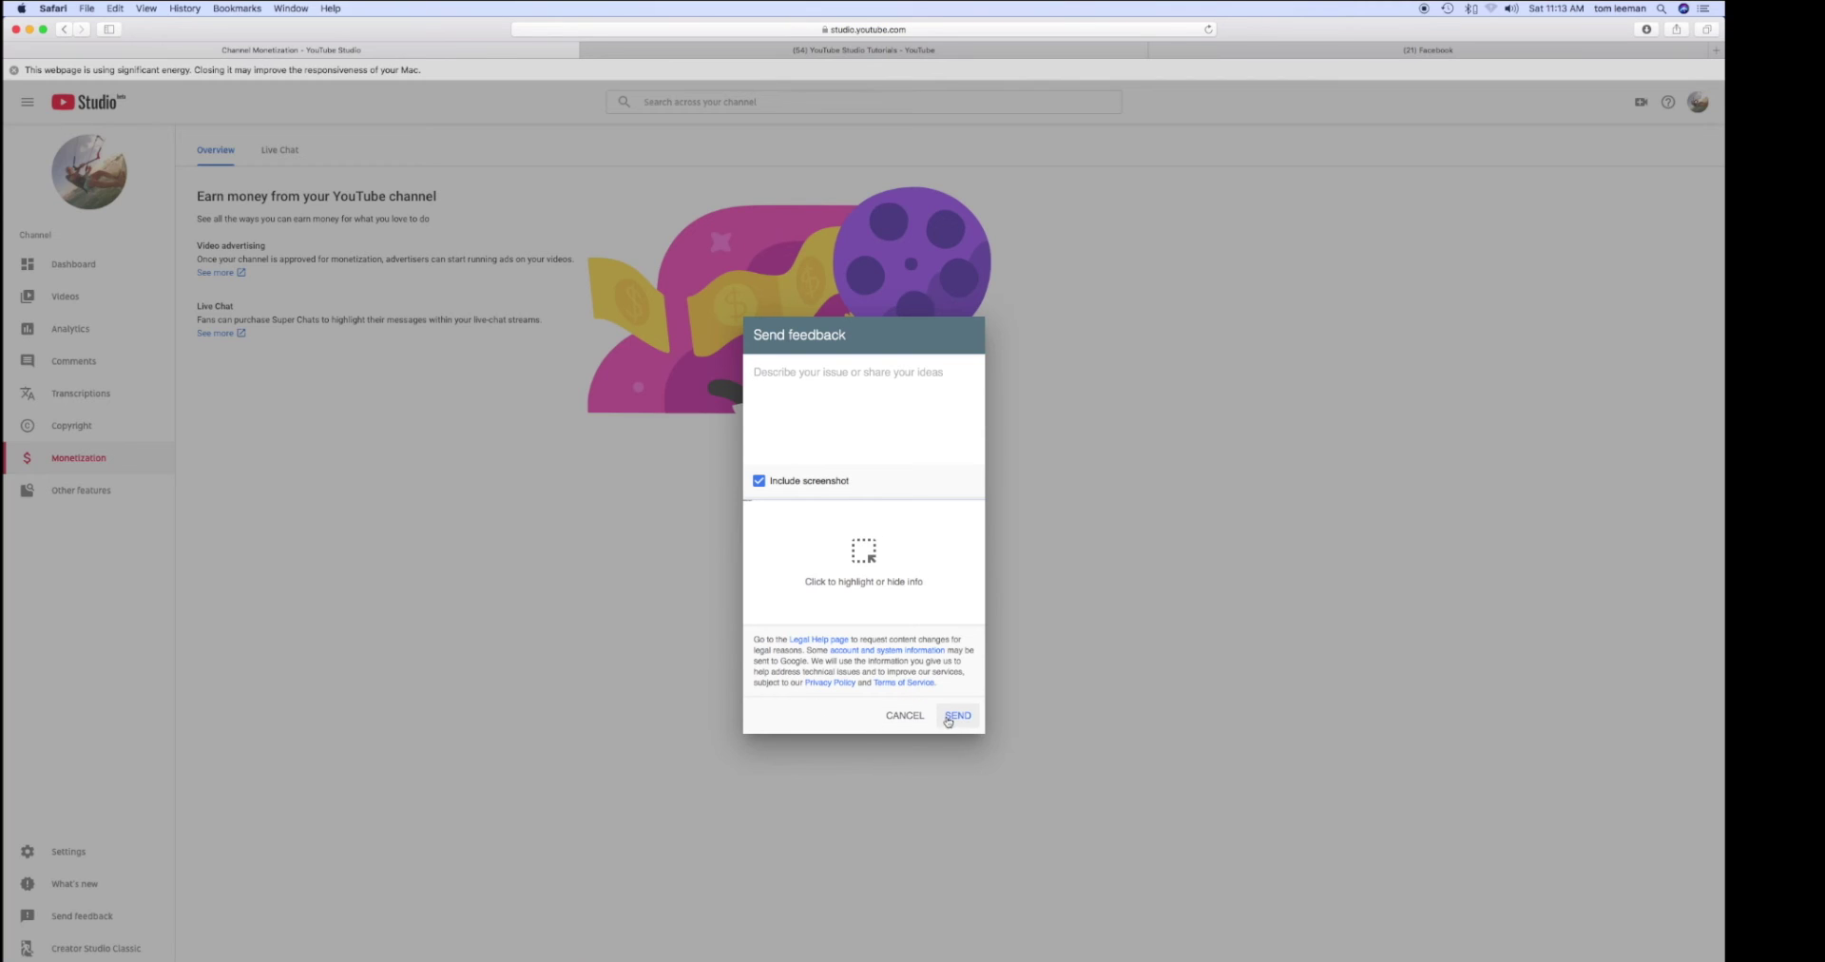
click(909, 715)
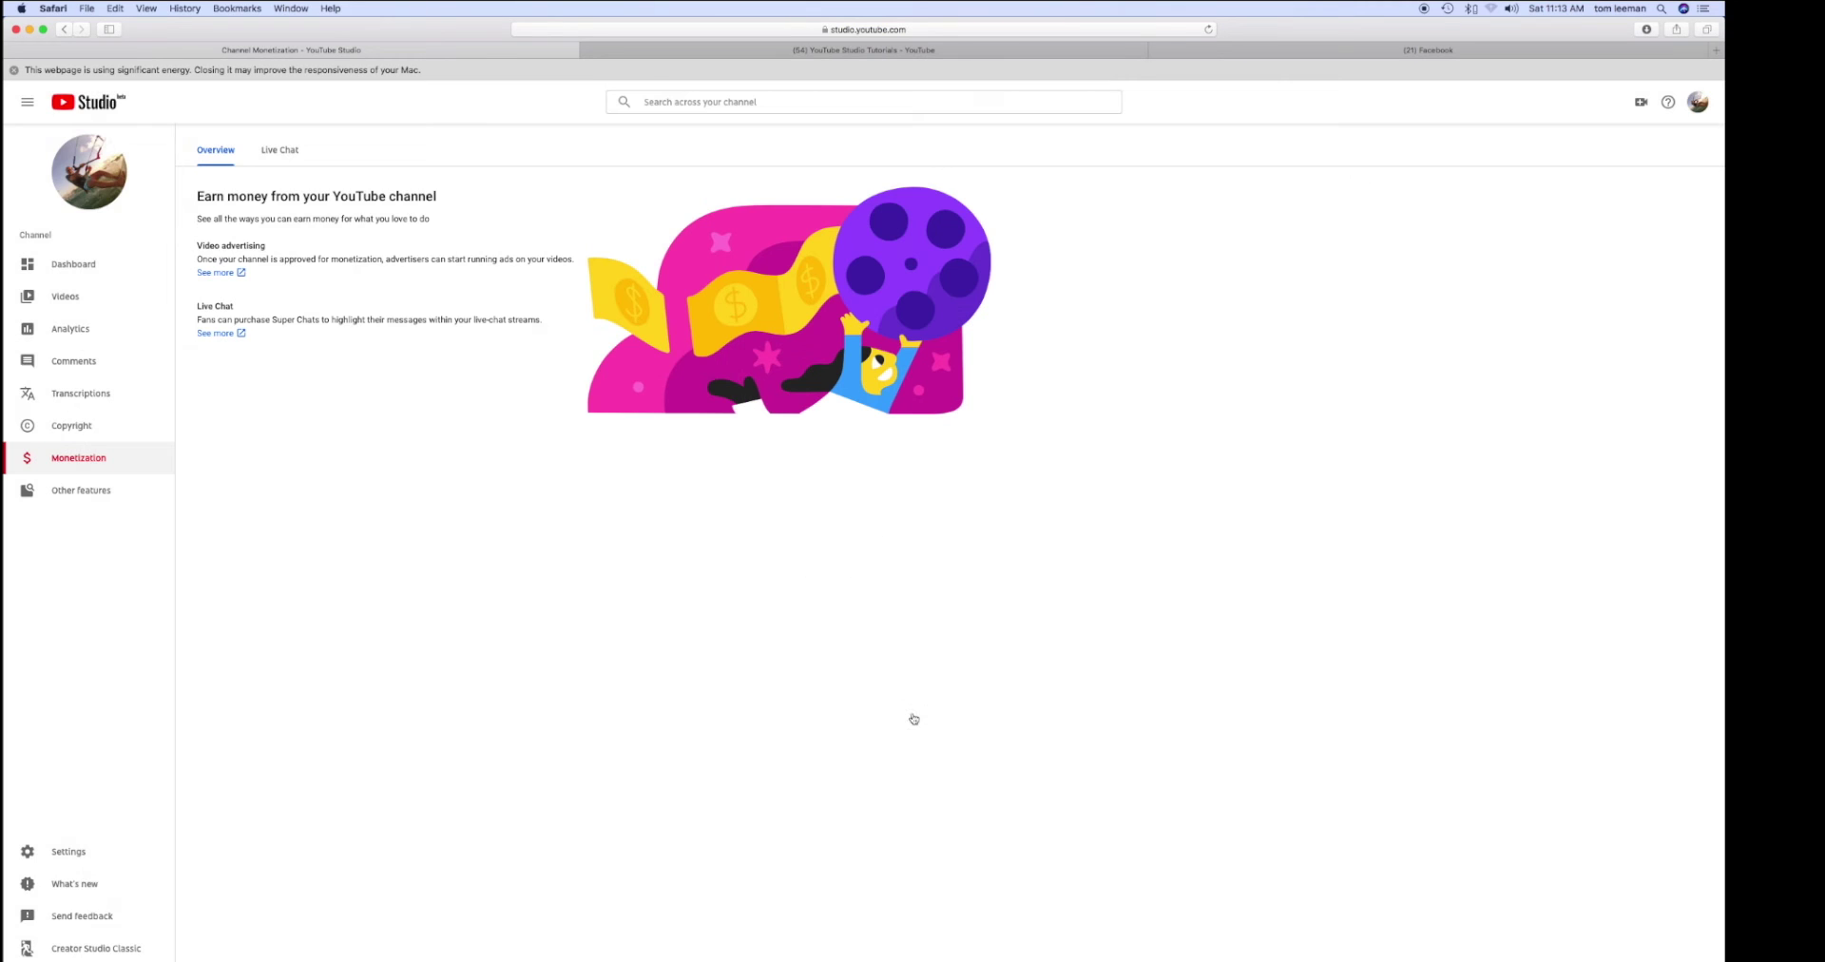
Step: Switch to the Creator Studio Classic dashboard, scroll its panels, and show YouTube's navigation guide
click(82, 952)
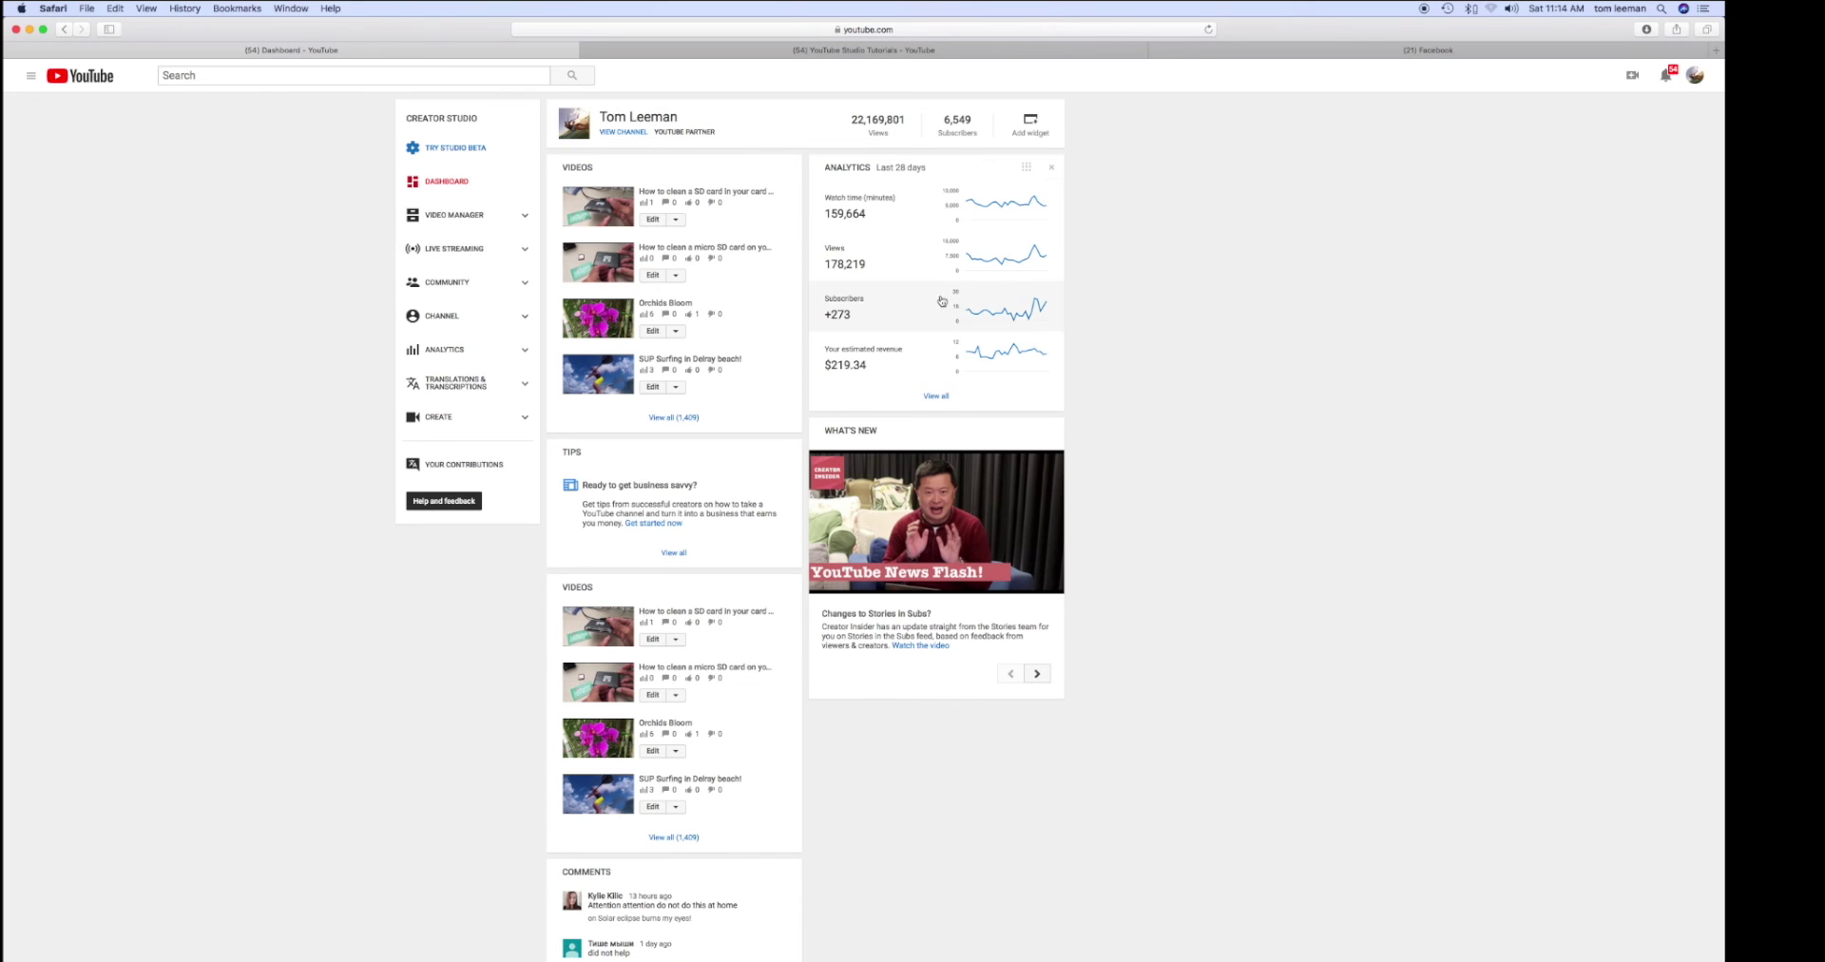
scroll(827, 446, down, 10)
scroll(801, 505, up, 10)
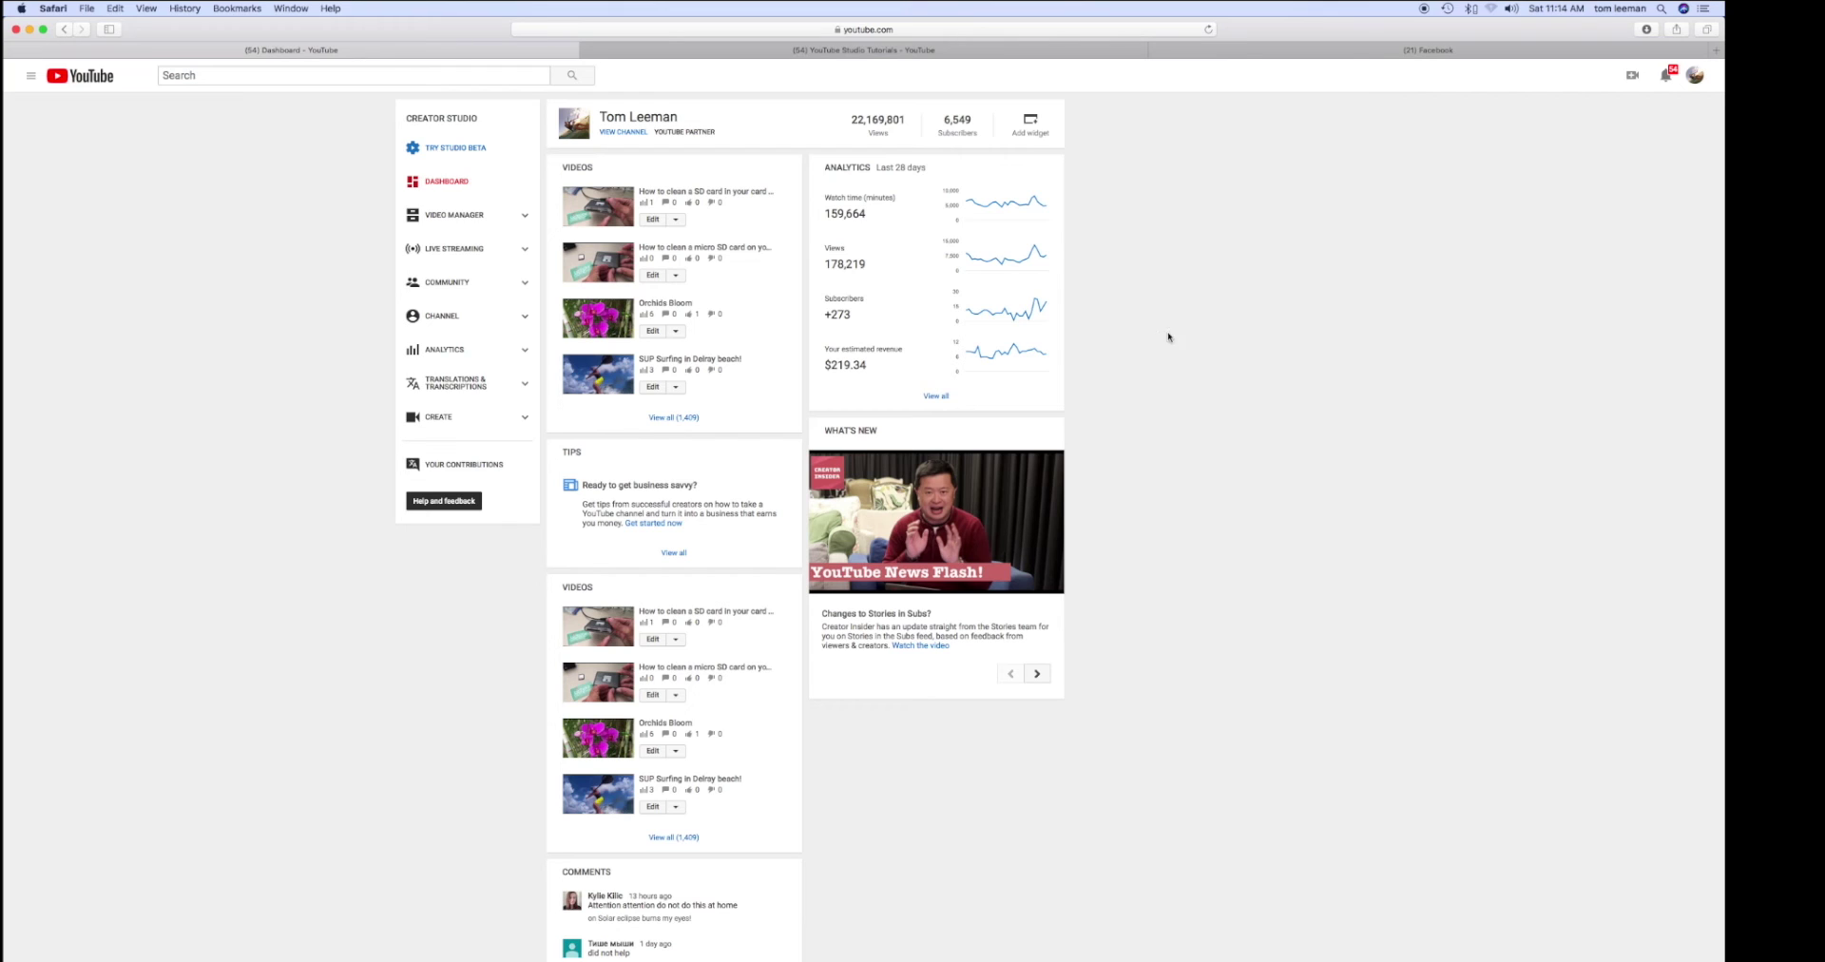
click(30, 77)
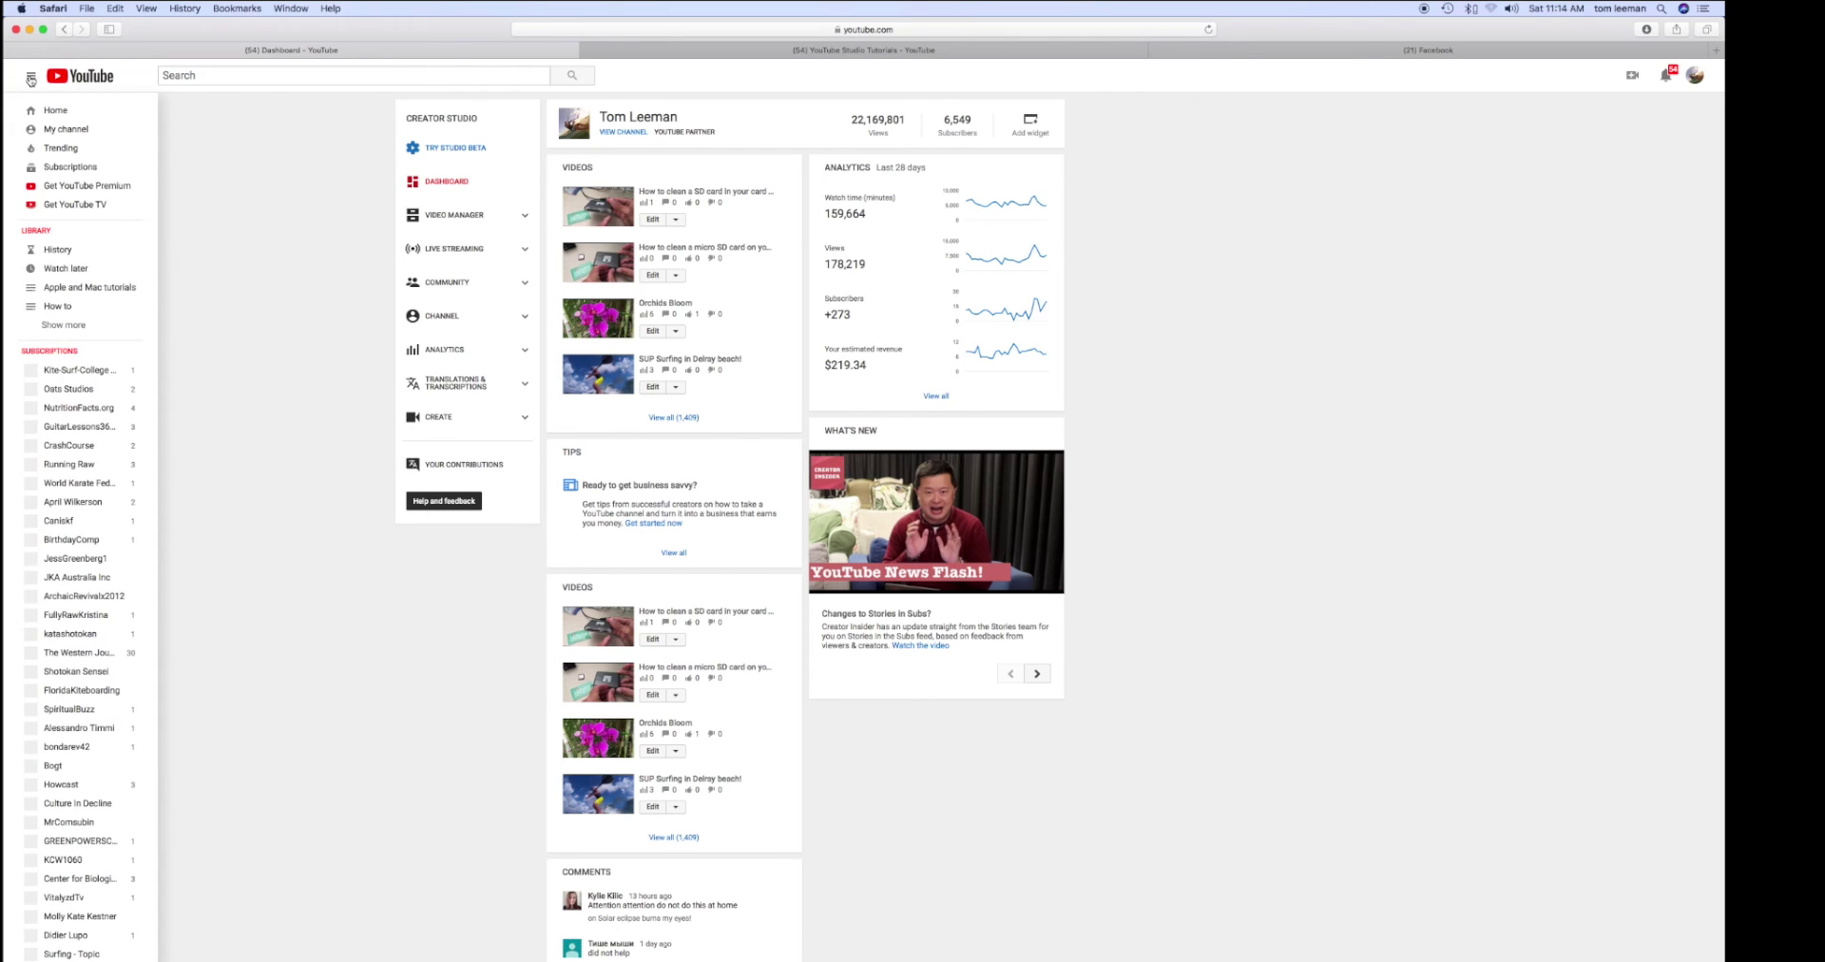
Step: Hide the YouTube guide, then collapse and expand the Studio sidebar twice, ending fully expanded
click(31, 79)
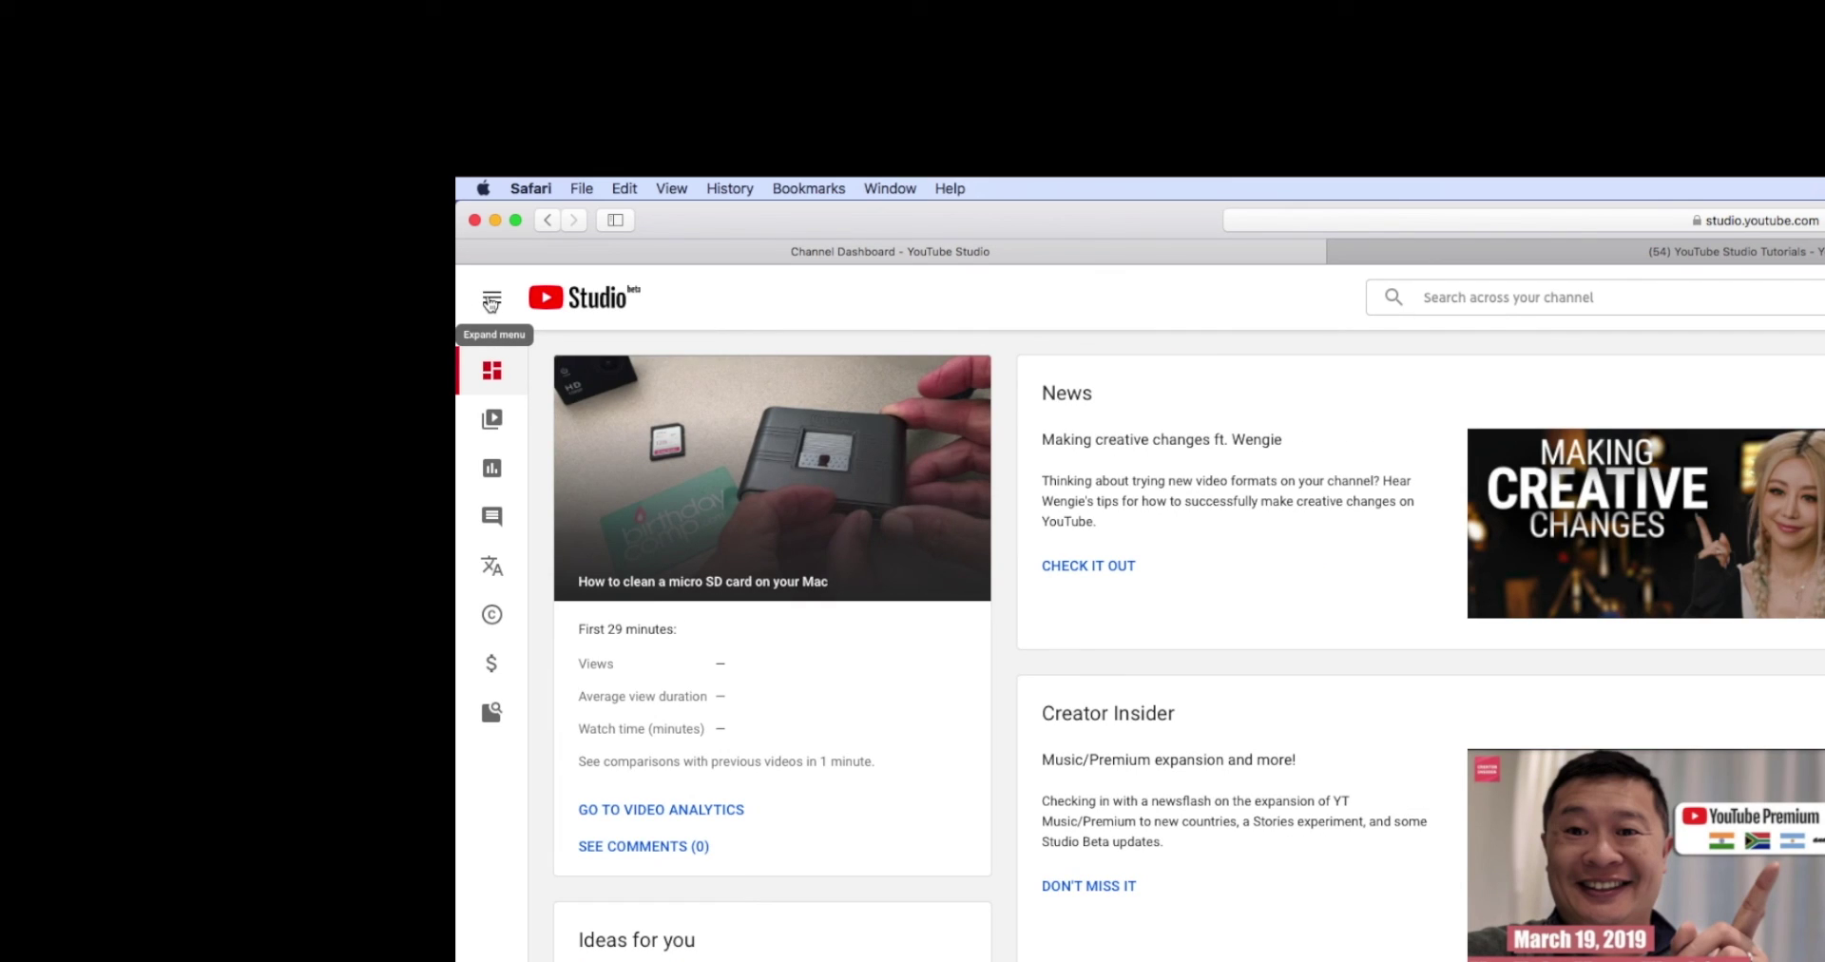
click(491, 300)
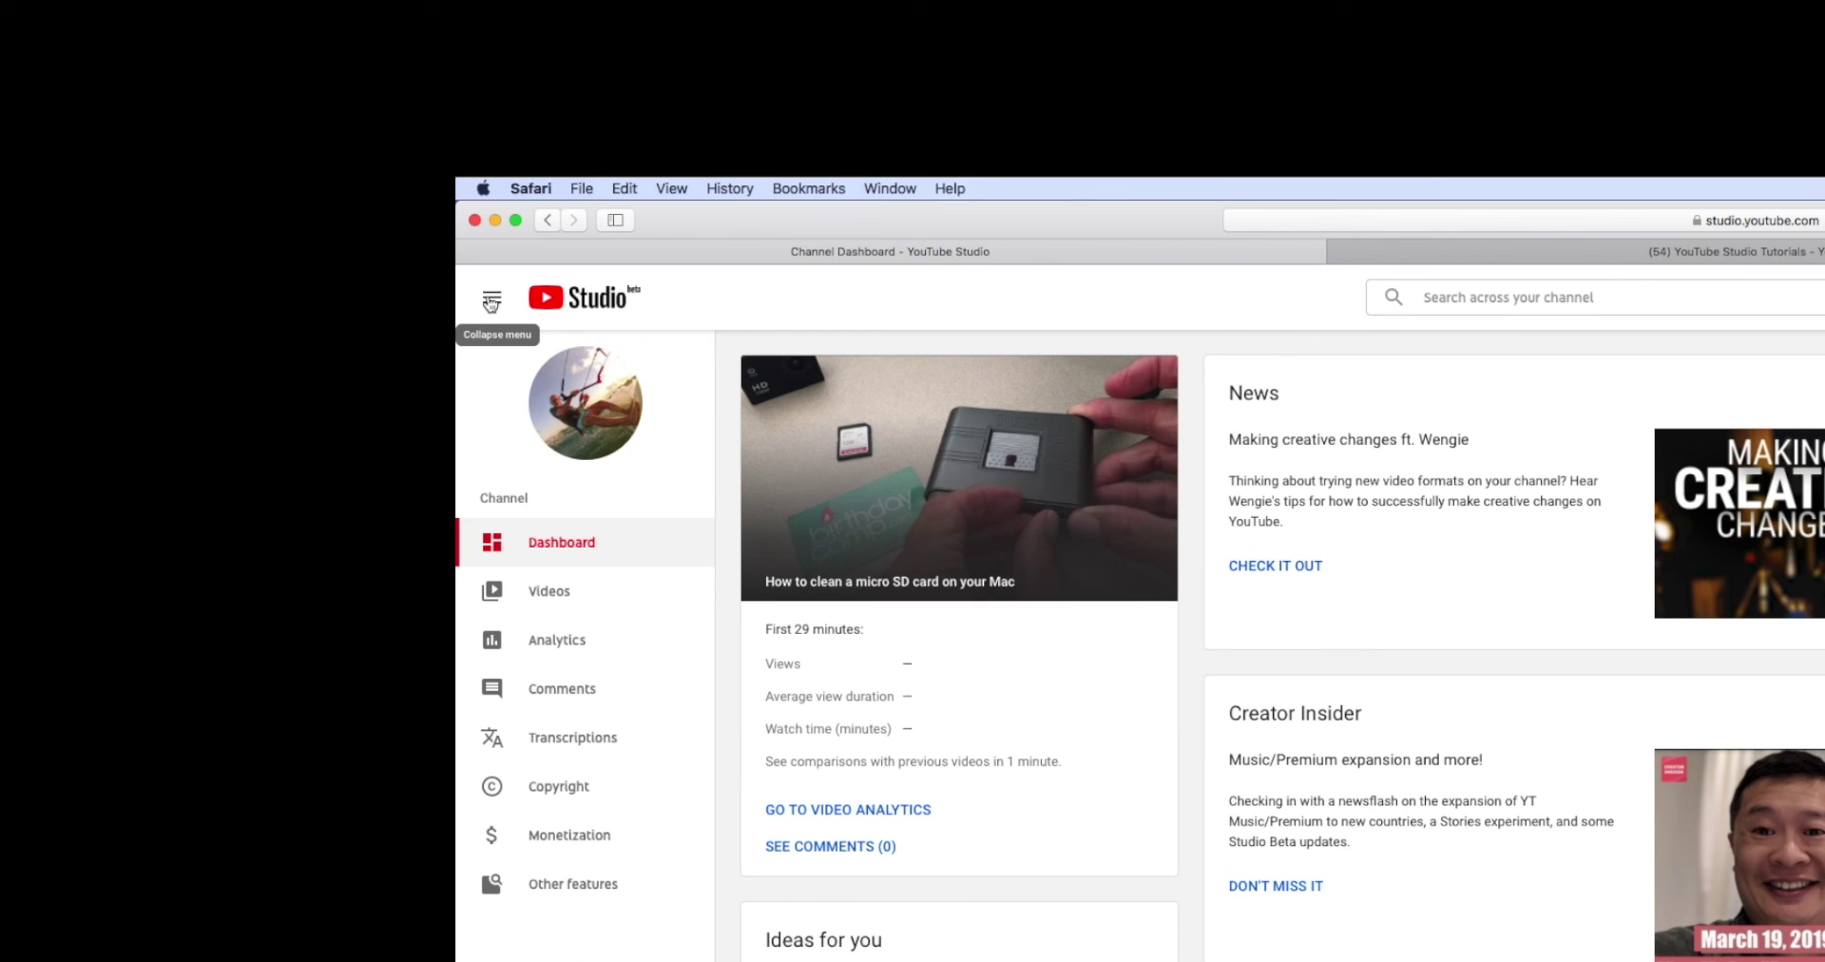
click(490, 302)
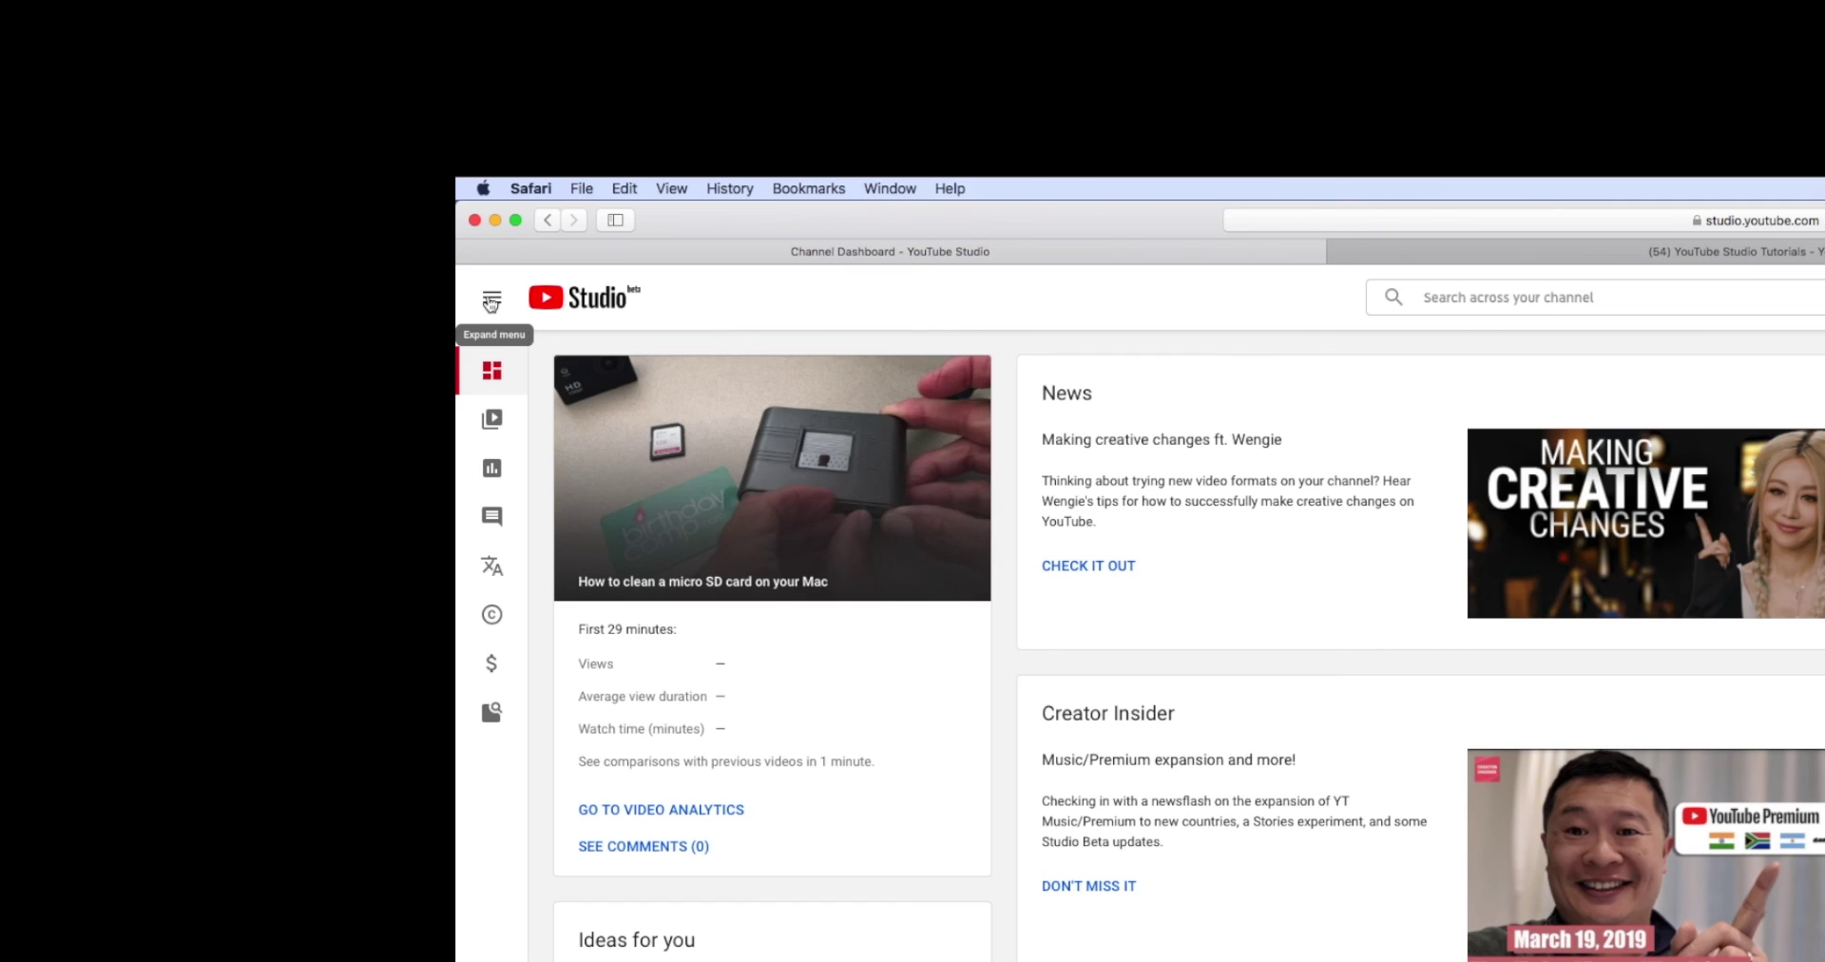
click(491, 302)
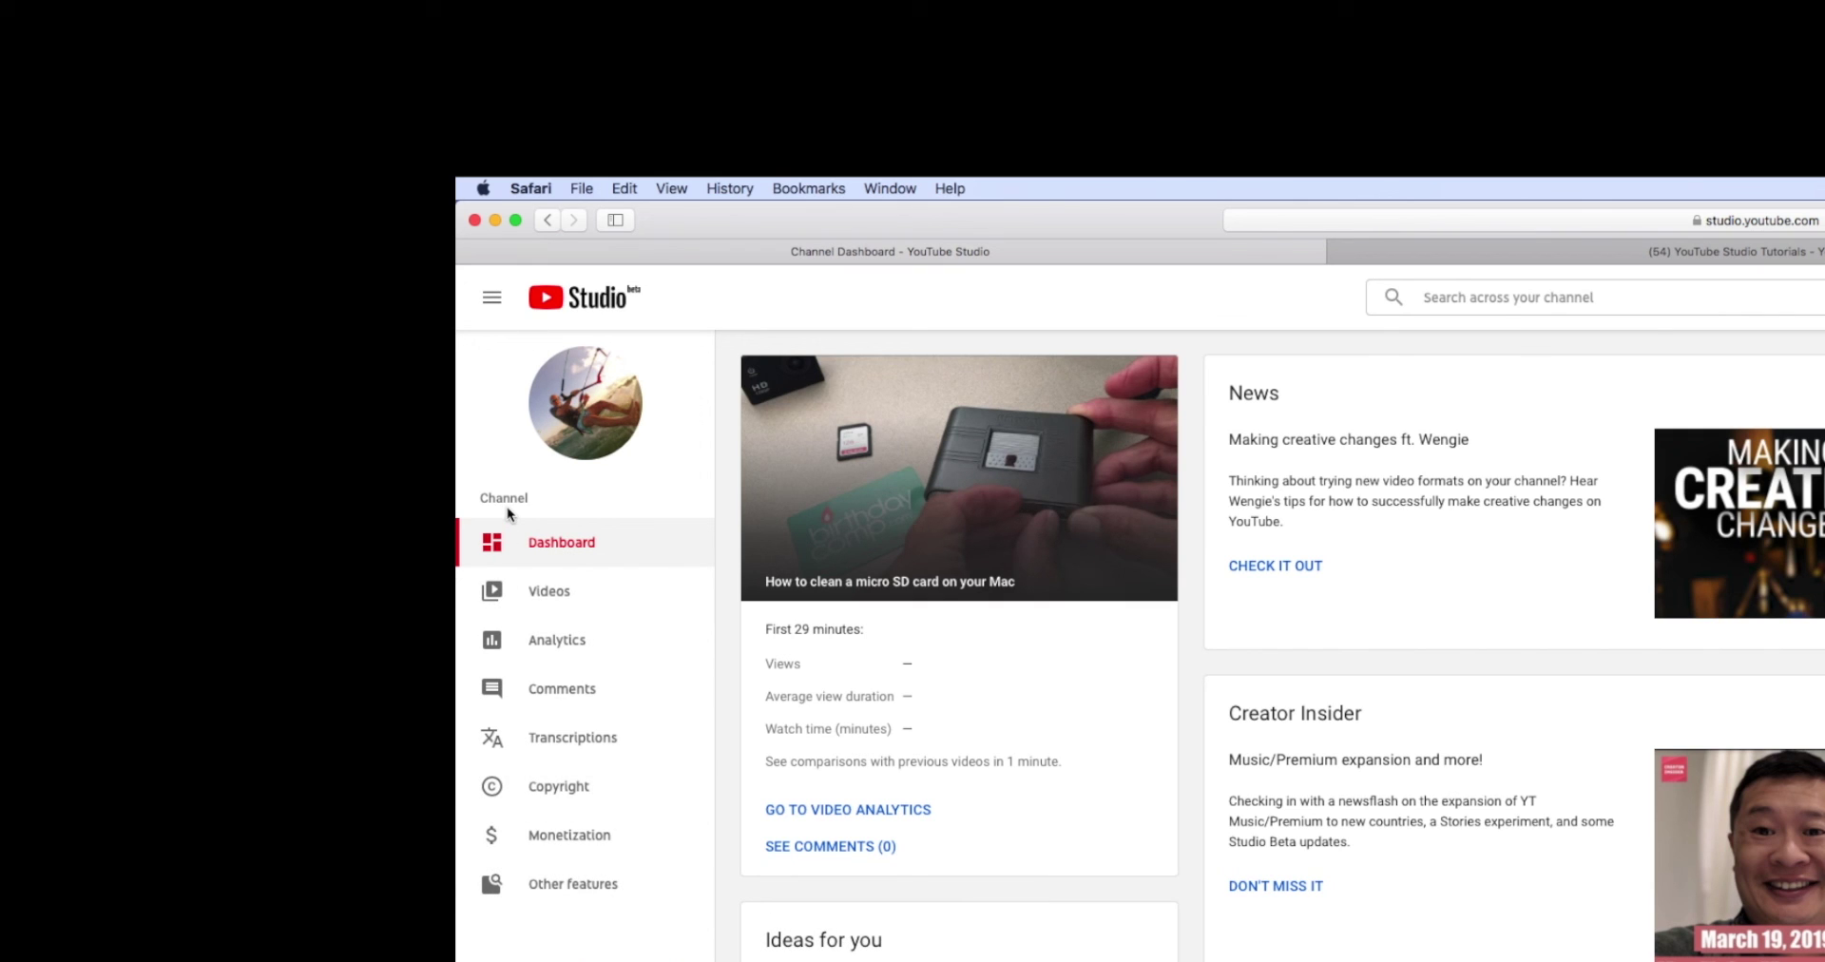
click(493, 303)
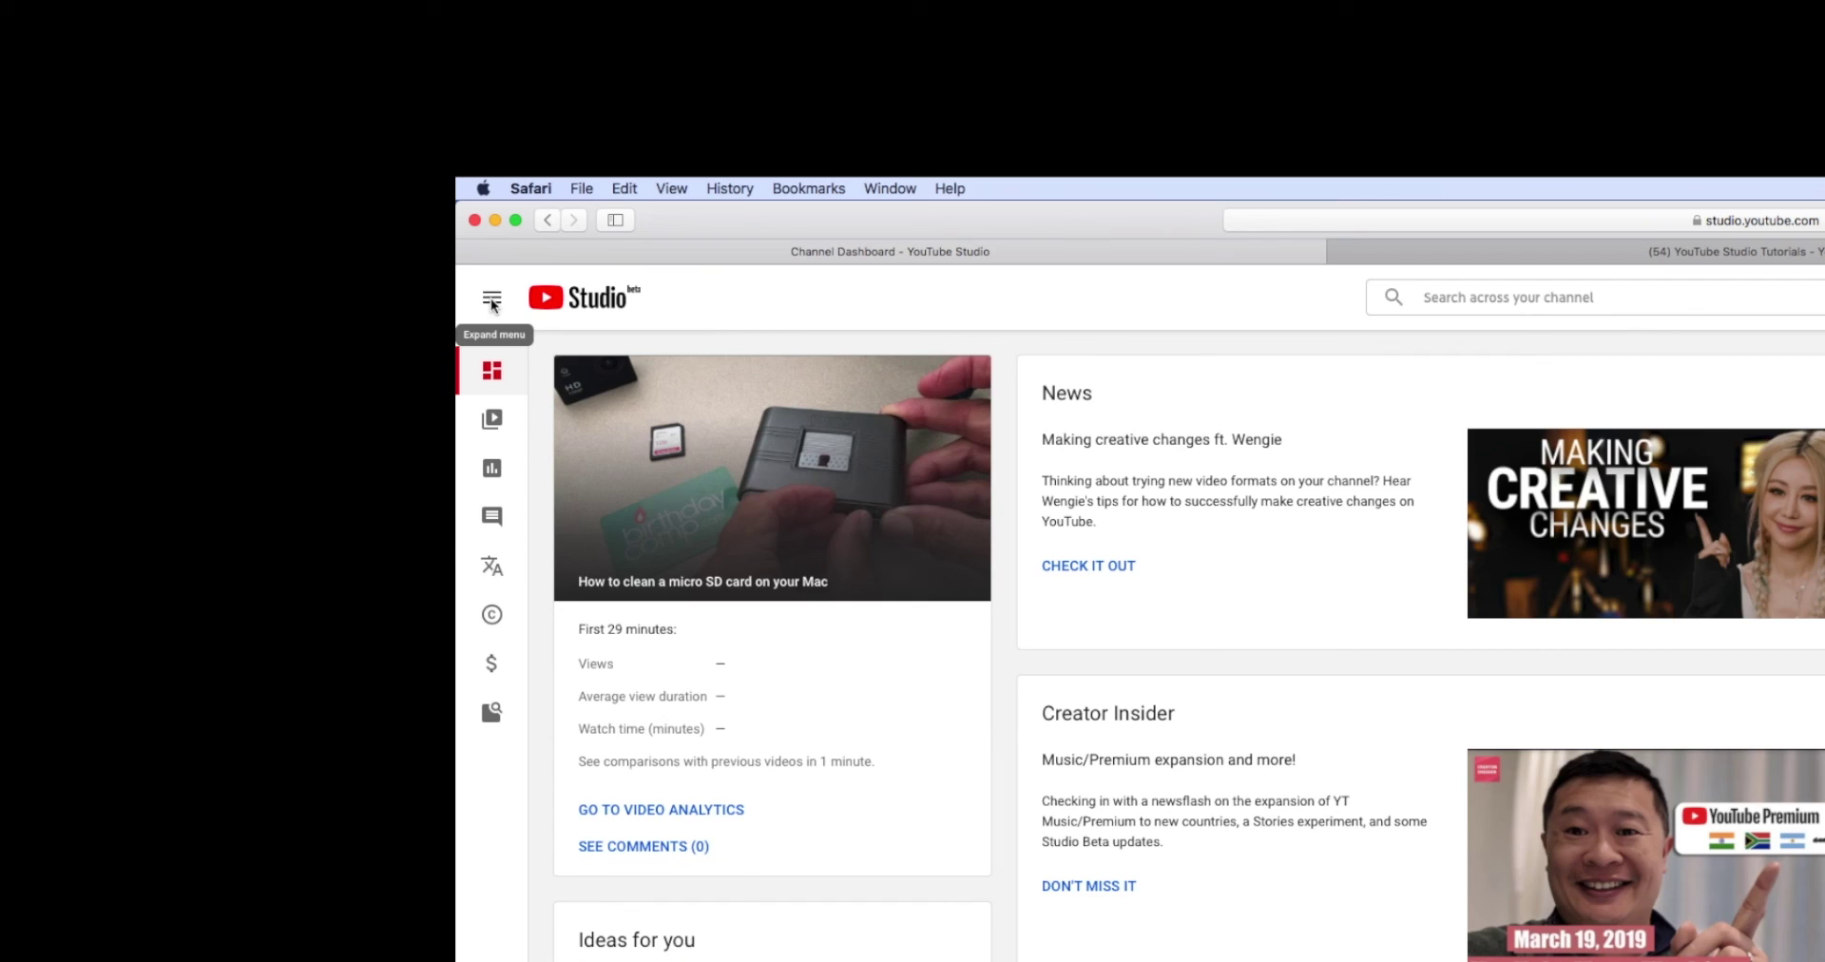
click(493, 302)
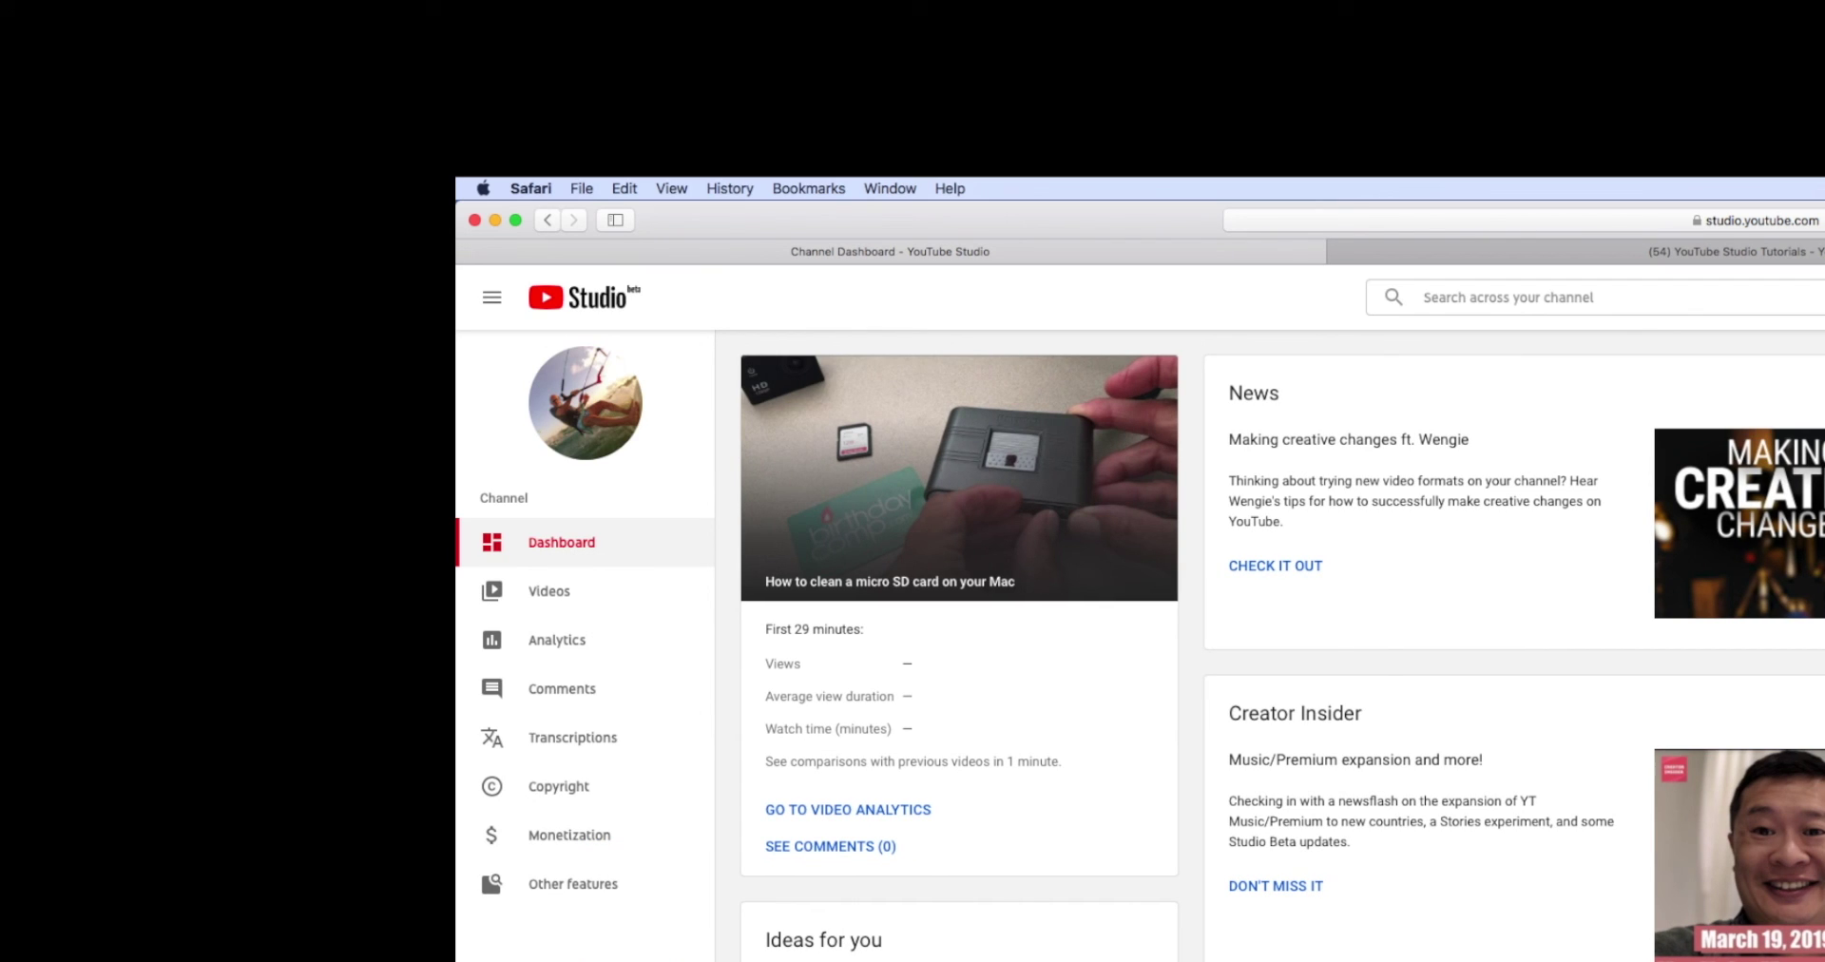